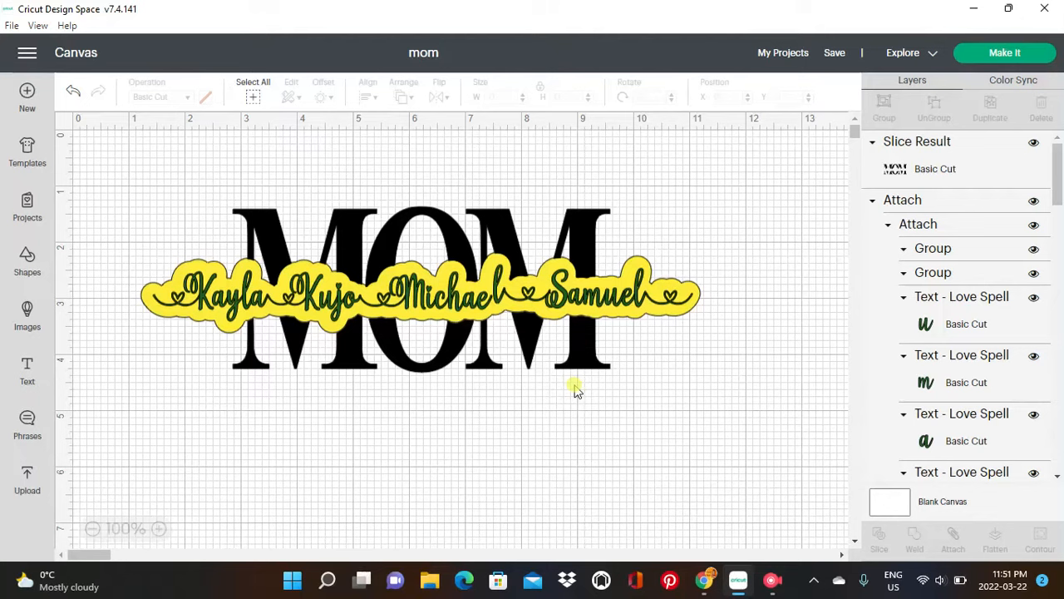
Clear the canvas by deleting the sliced MOM lettering, the attached script names and the yellow offset behind them.
click(425, 328)
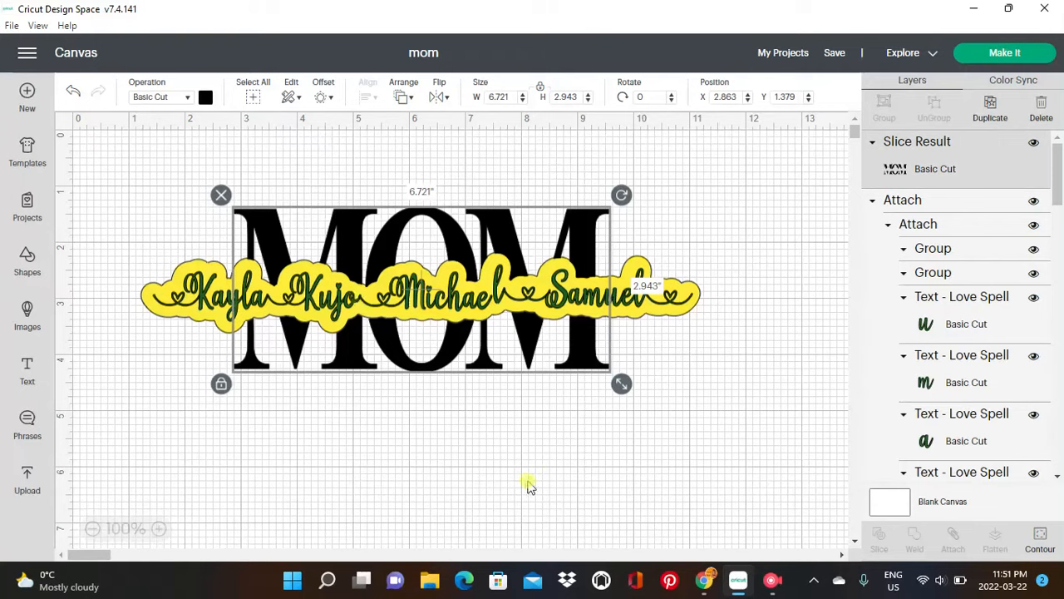
click(221, 196)
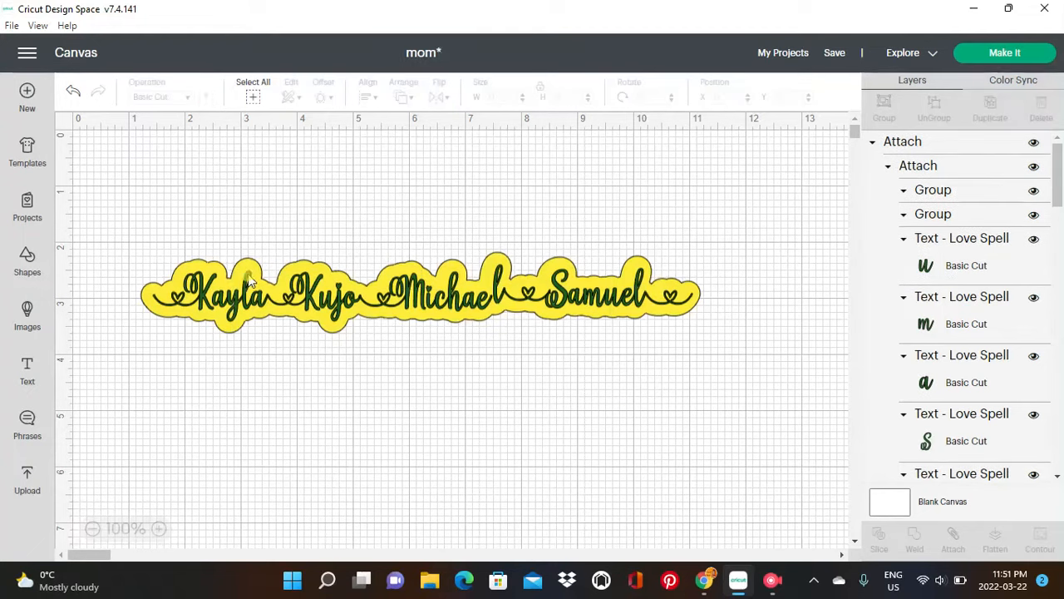
click(218, 283)
click(142, 252)
click(172, 285)
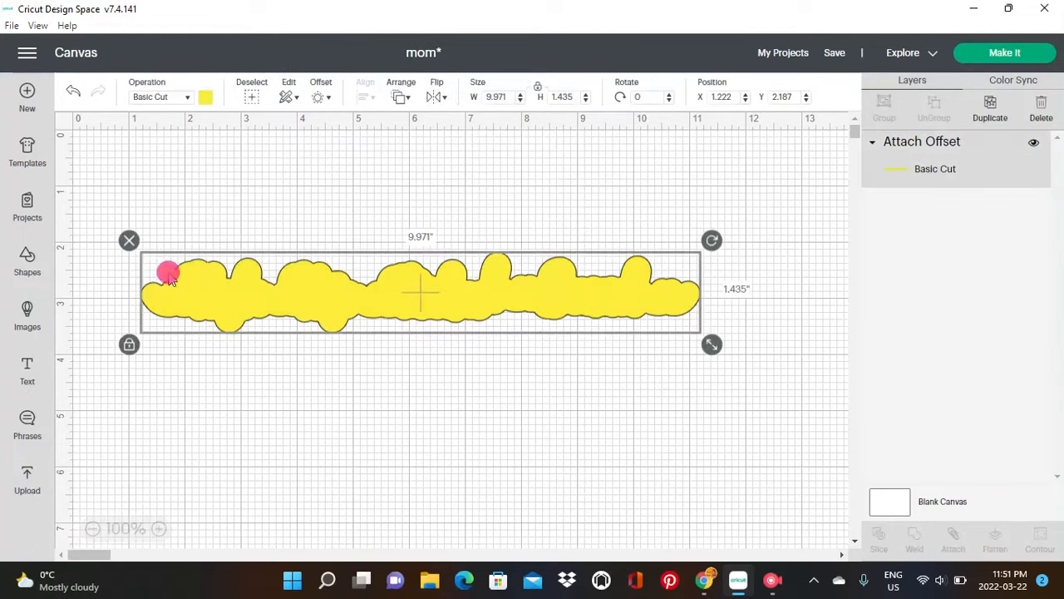
click(129, 239)
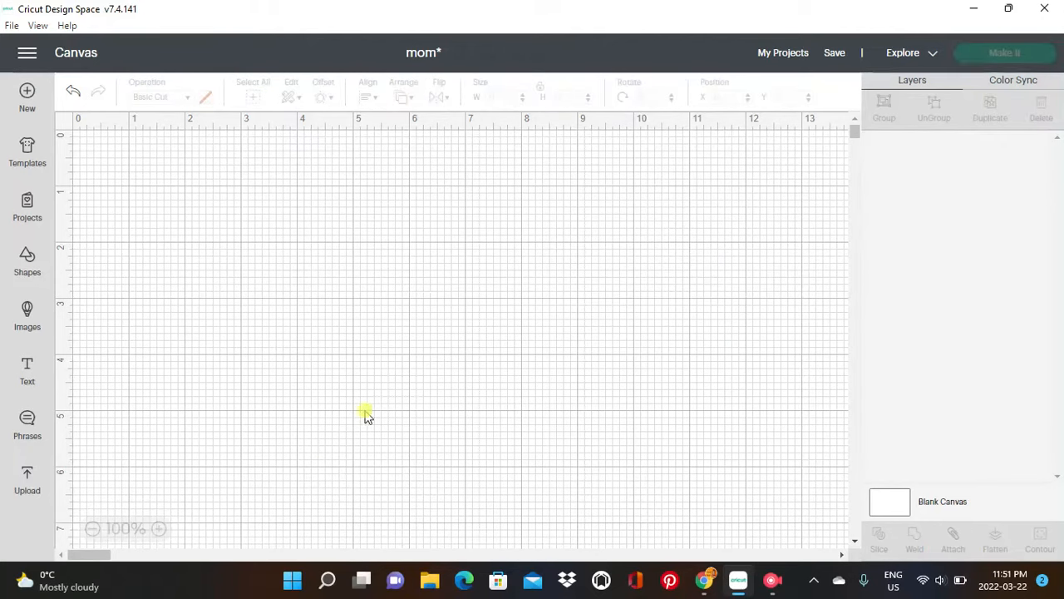
Add a text object to the empty canvas and set its font to Times New Roman.
click(29, 374)
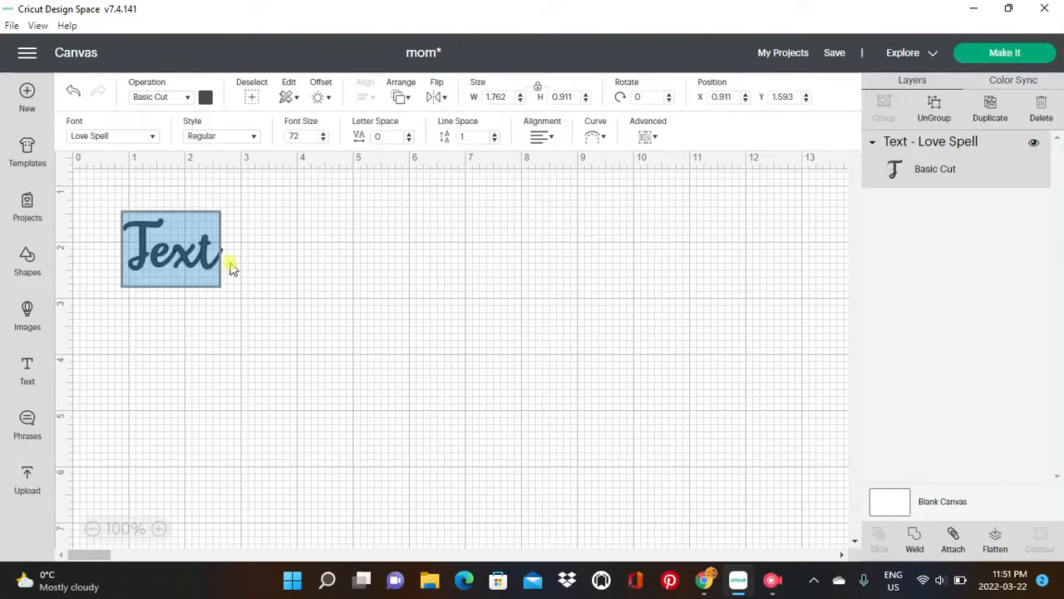
click(208, 241)
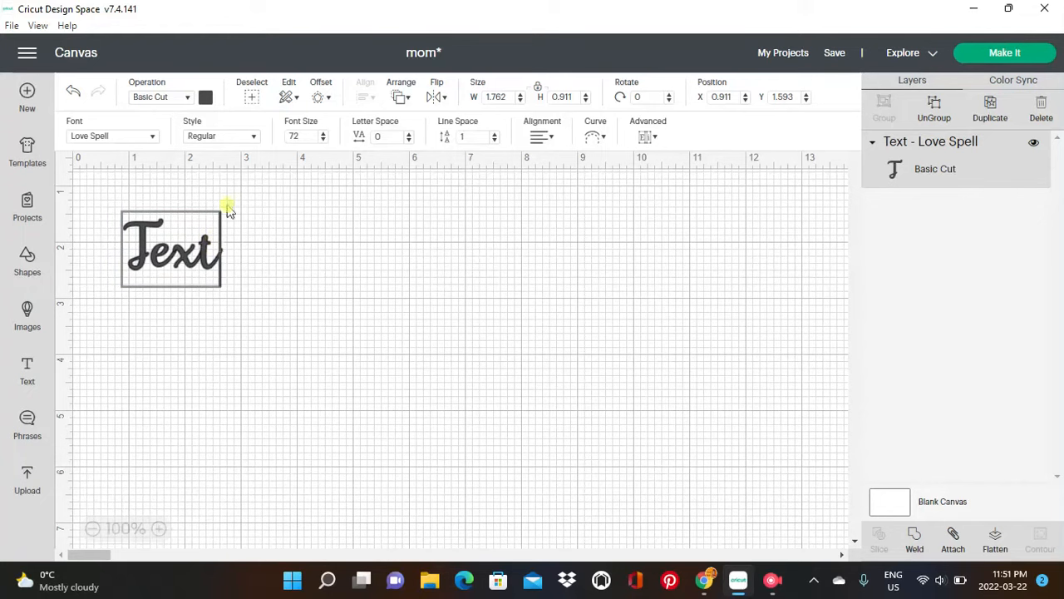
click(151, 138)
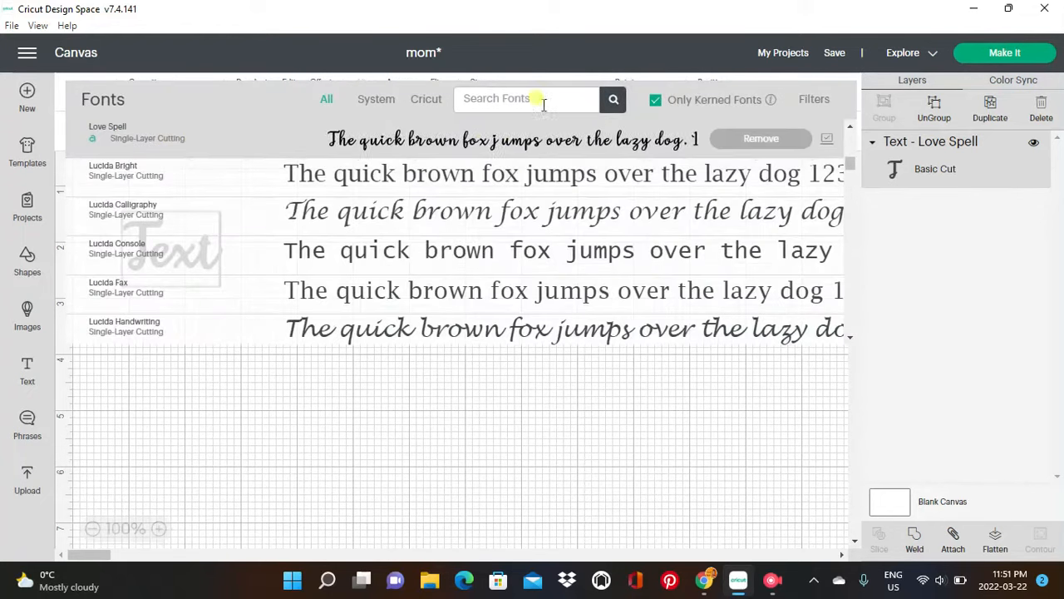
text(t)
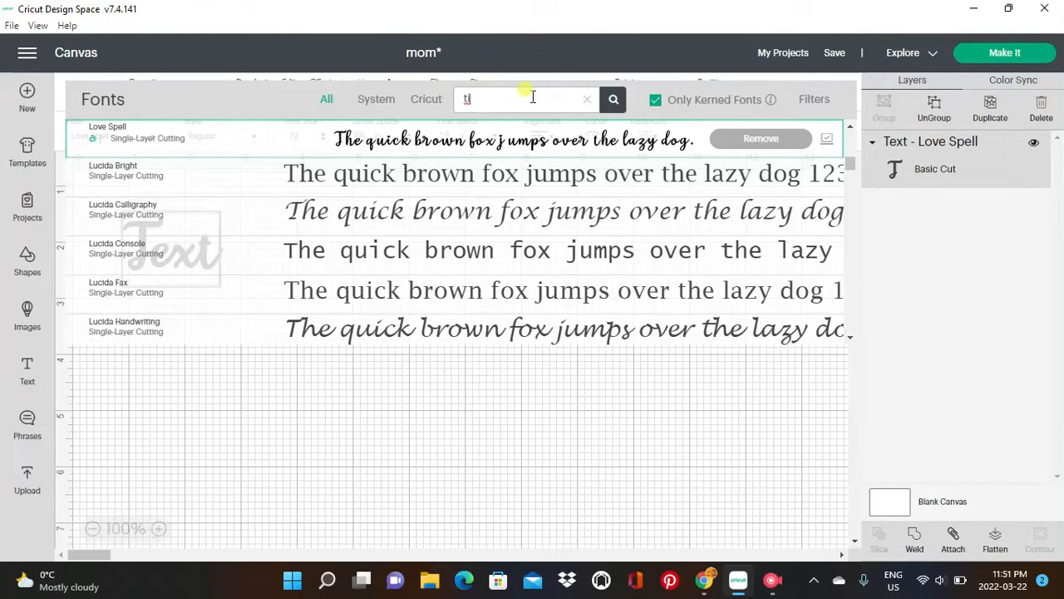
text(imes)
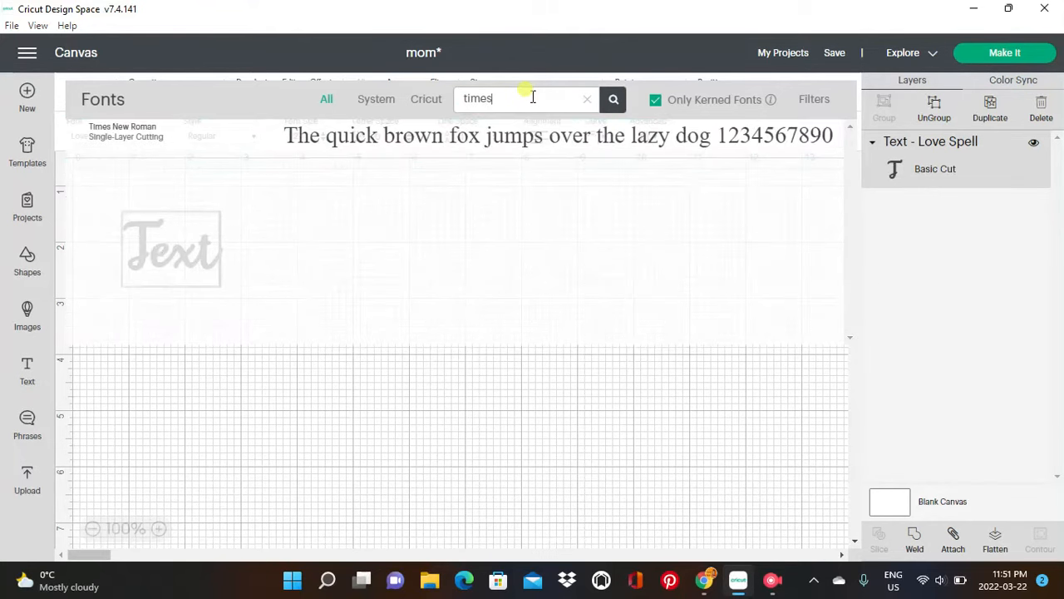
click(408, 145)
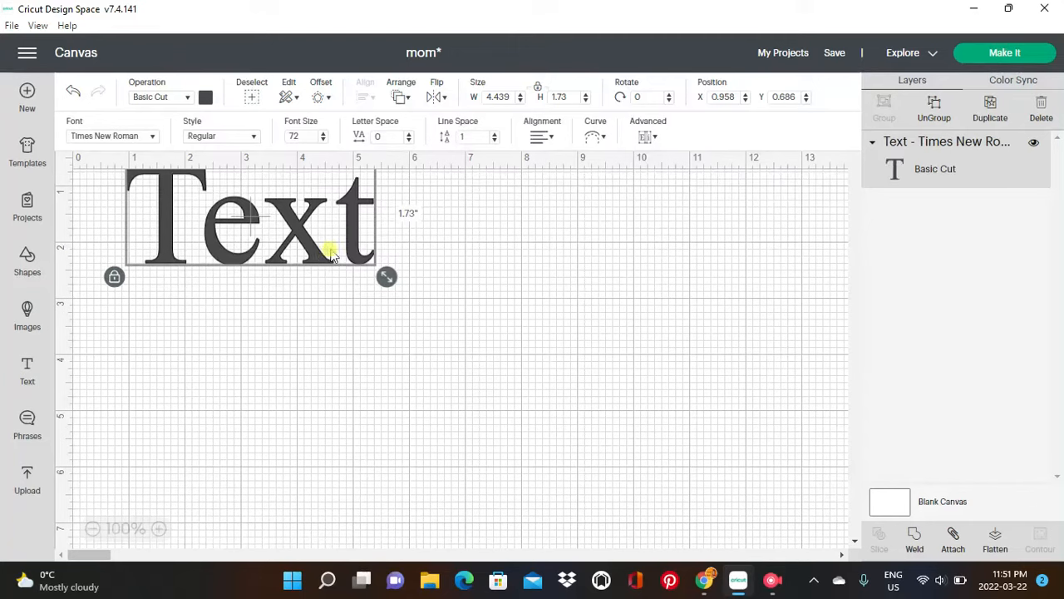
Replace the placeholder text with MOM in capitals and set its style to Bold.
drag(345, 241, 495, 317)
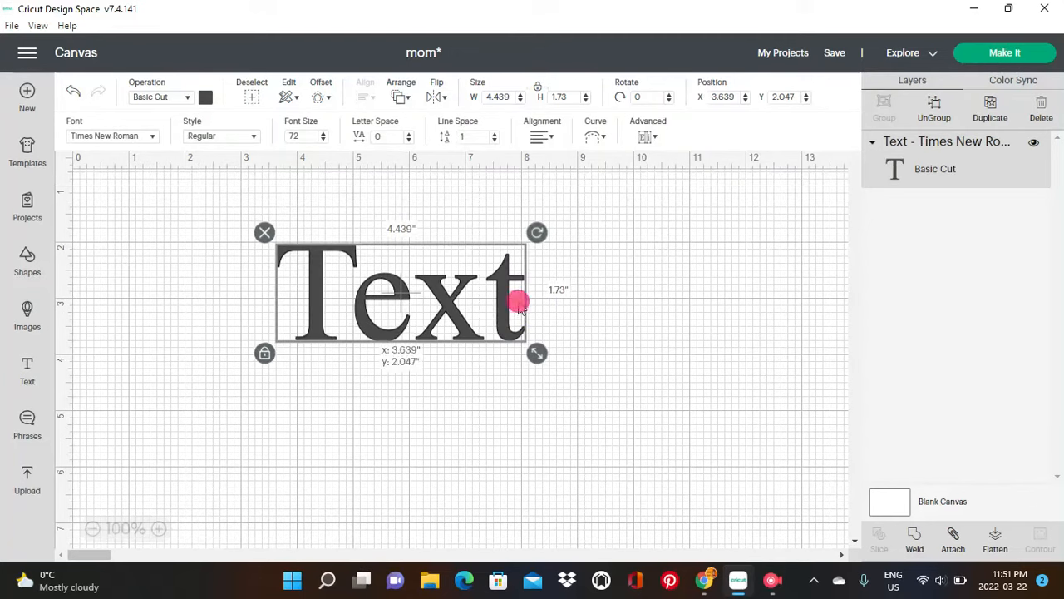
double_click(516, 293)
key(BackSpace)
key(BackSpace)
key(BackSpace)
key(BackSpace)
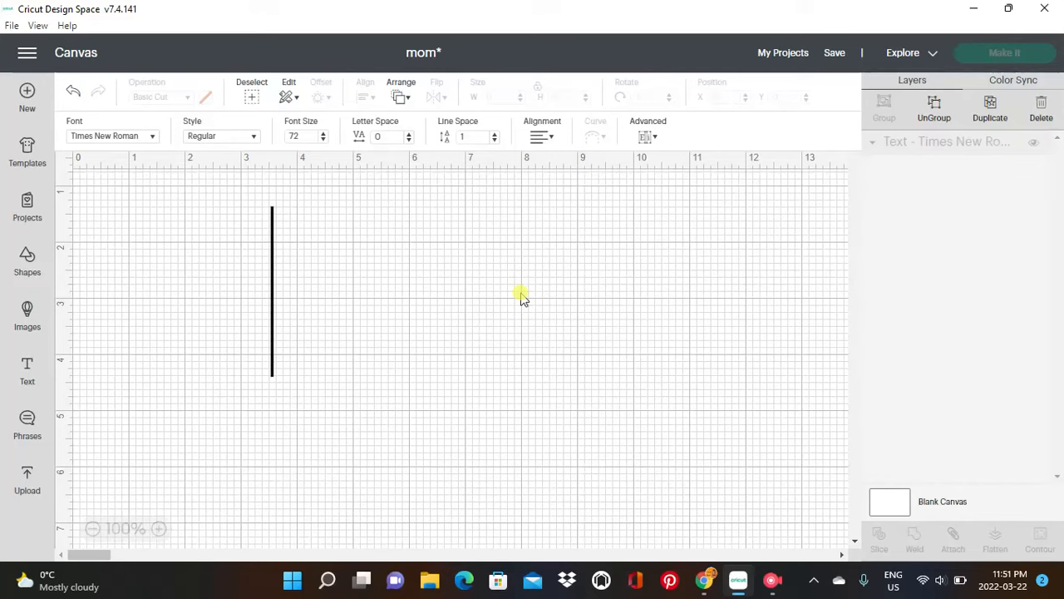
text(mo)
key(BackSpace)
key(BackSpace)
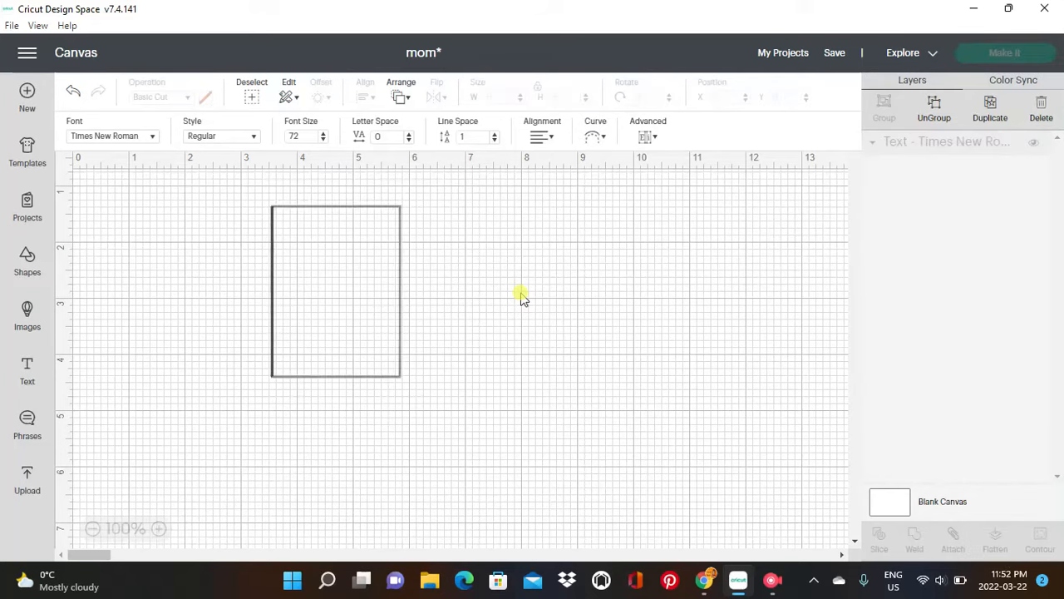
text(MOM)
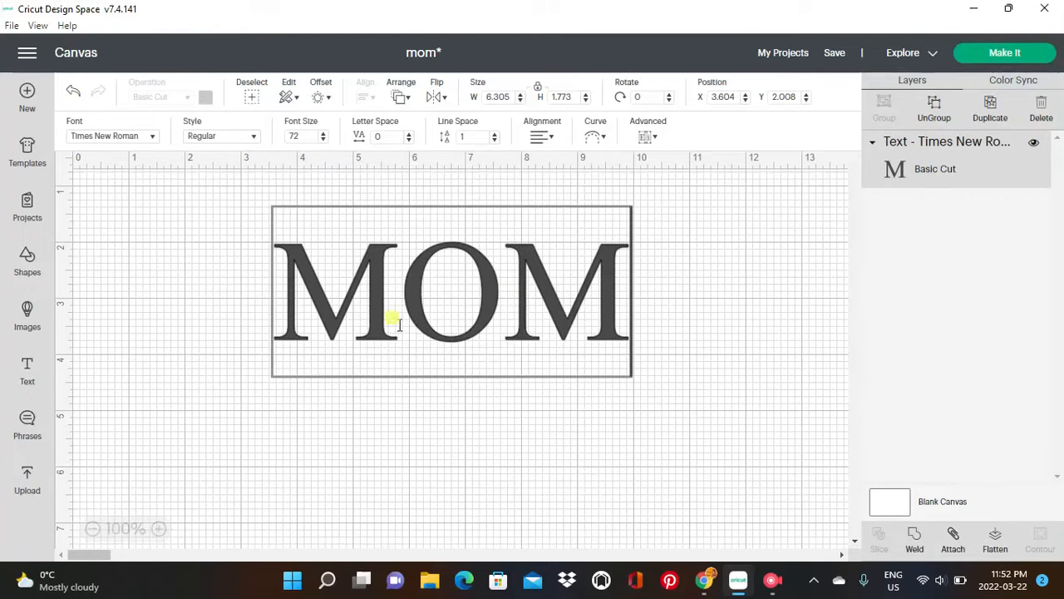
click(248, 138)
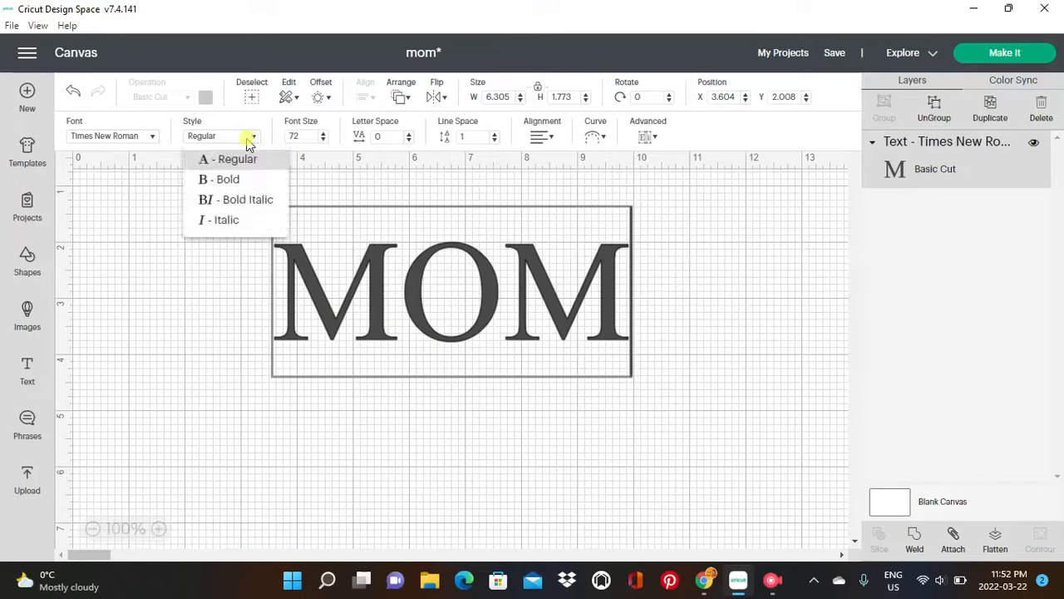
click(224, 181)
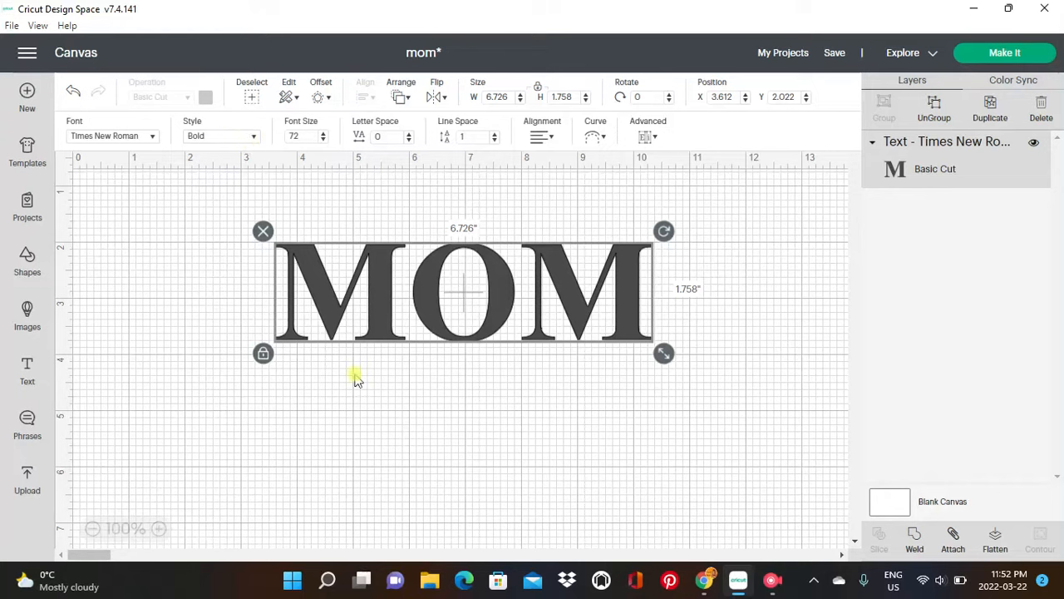
Unlock the proportions of the MOM text and stretch it taller, to about 7.46 in wide by 3.18 in high.
click(262, 355)
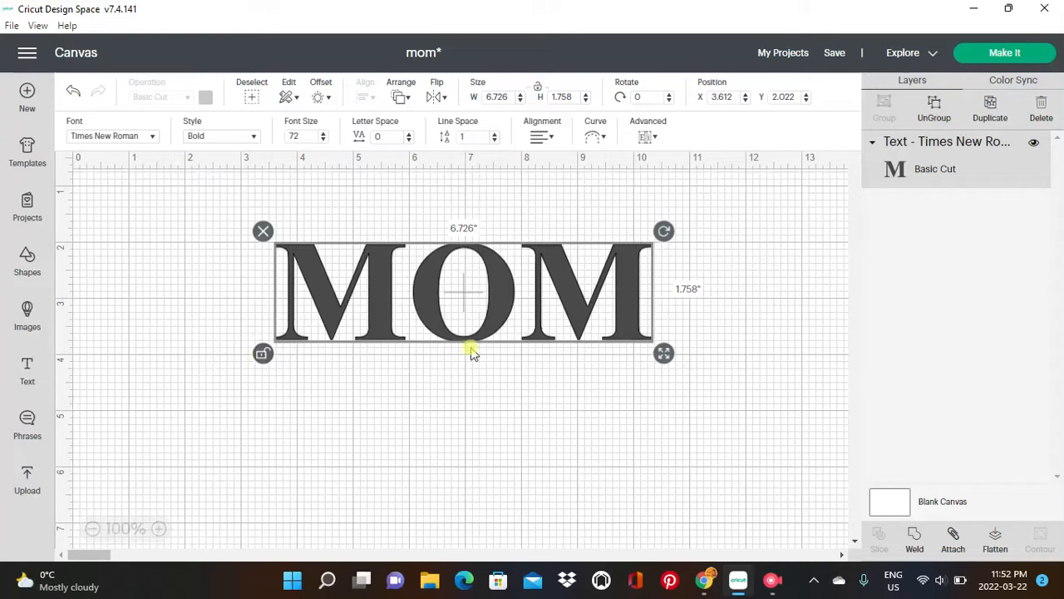
drag(667, 357, 703, 430)
click(569, 346)
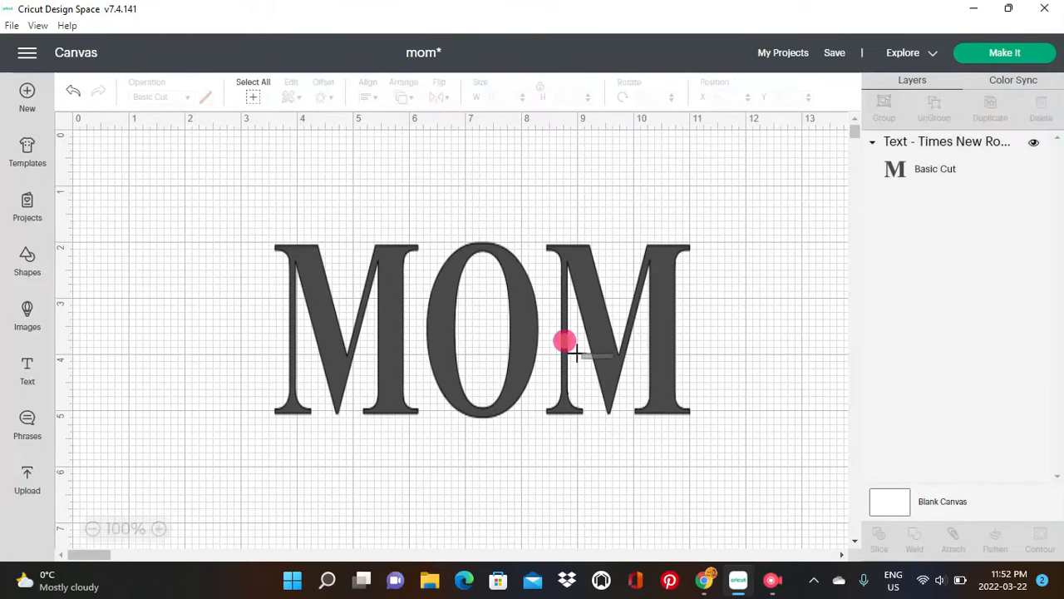
click(577, 351)
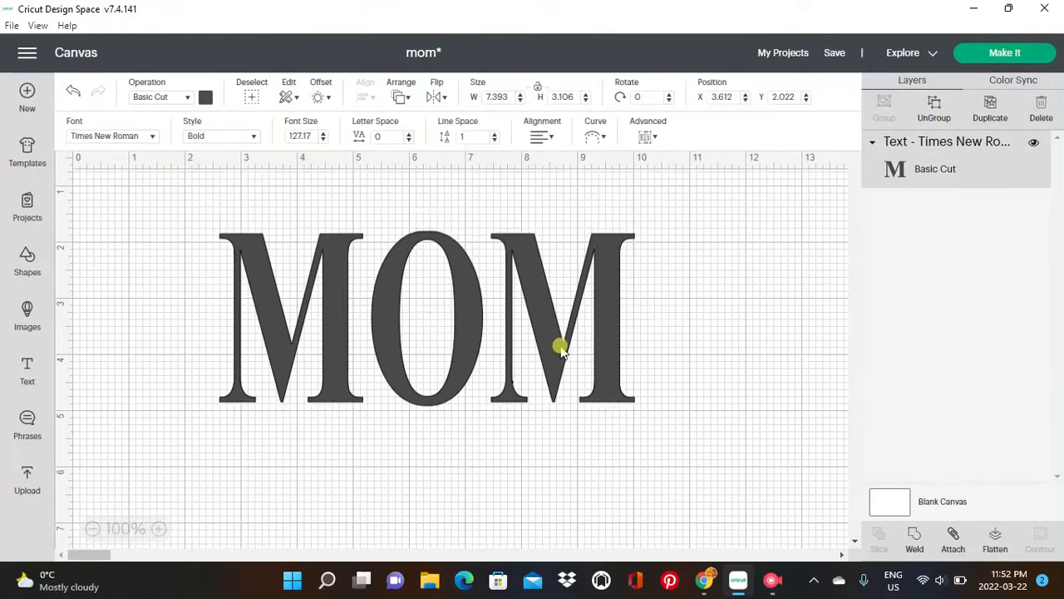
drag(562, 349, 562, 349)
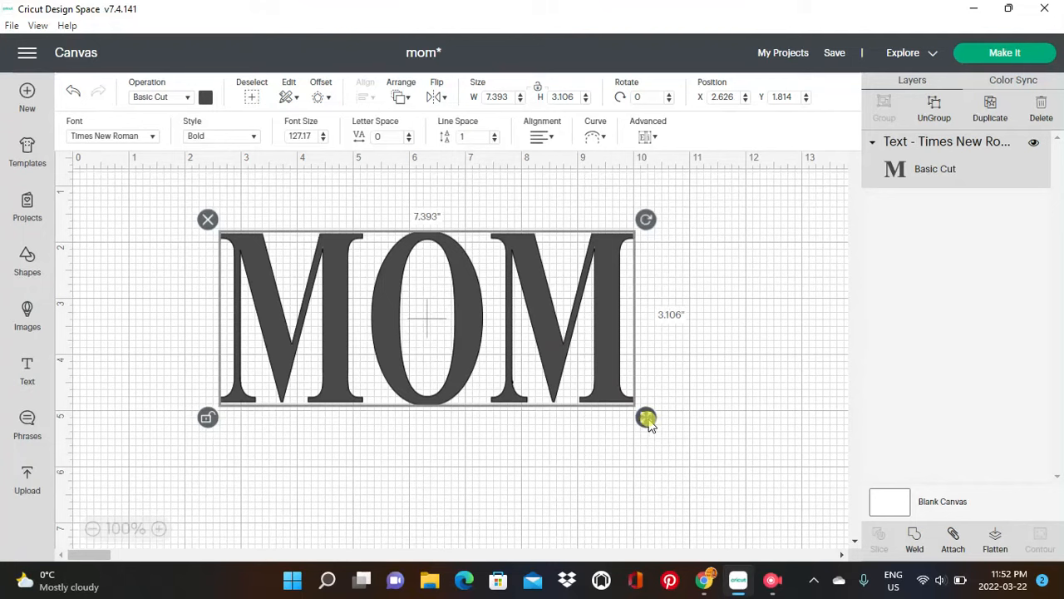
mouse_move(650, 422)
mouse_down()
mouse_move(639, 421)
mouse_move(650, 422)
mouse_up()
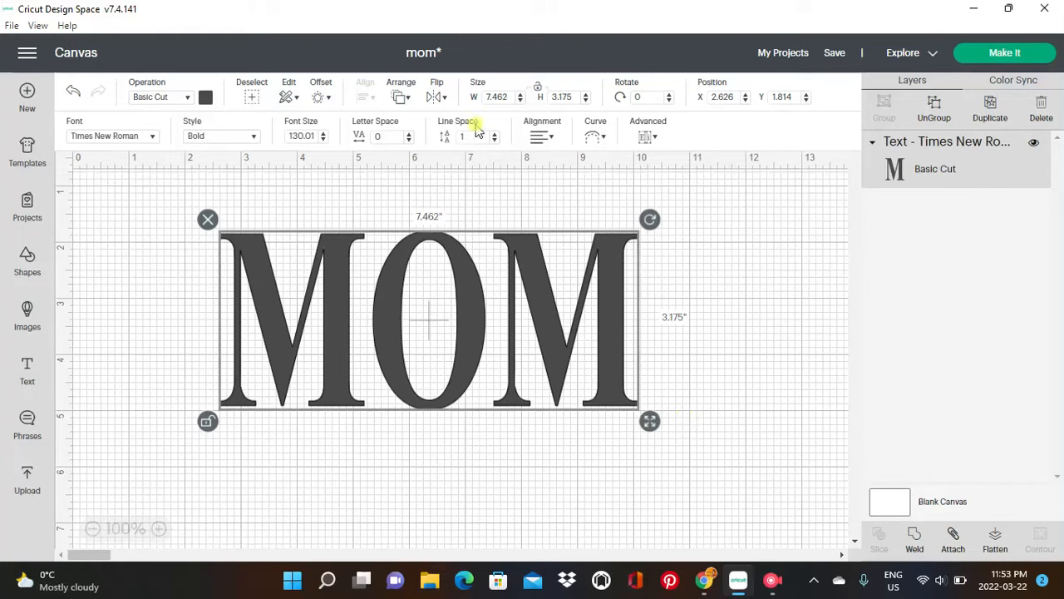
Tighten the letter space of the MOM text to -3.4.
click(409, 139)
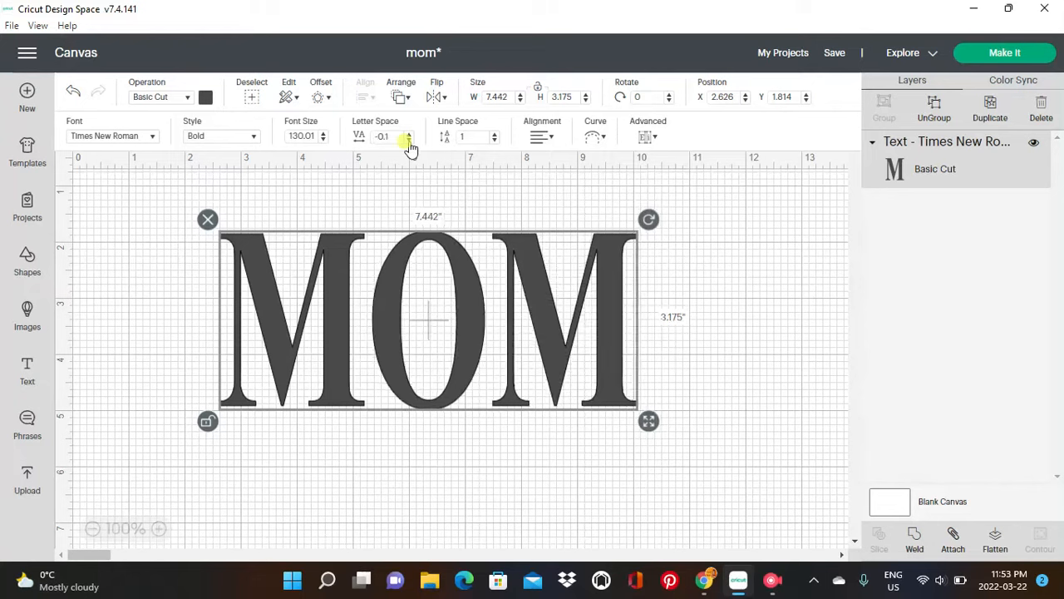
key(Down)
key(Down)
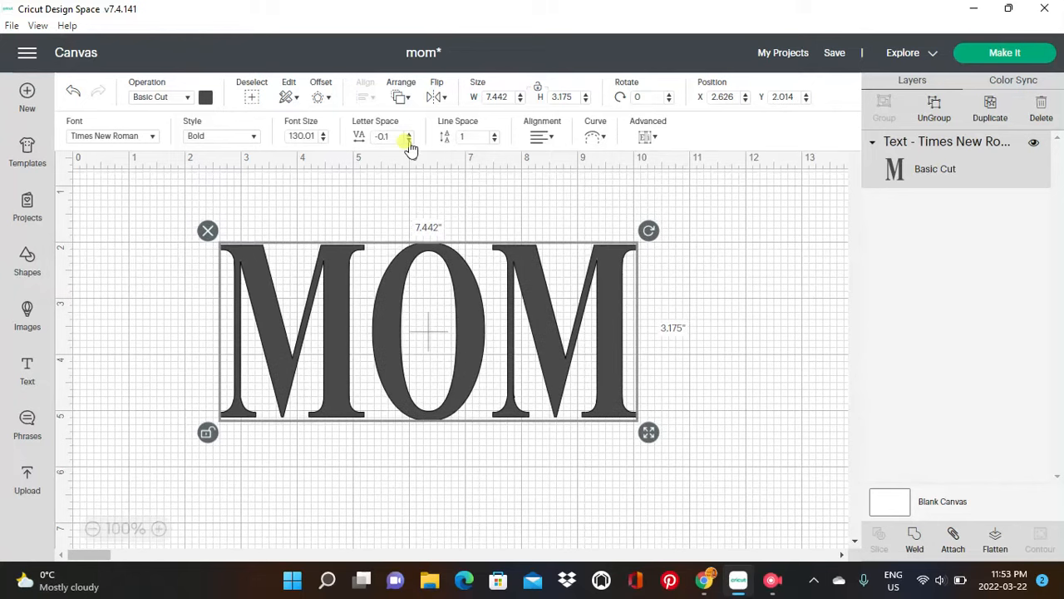
click(408, 140)
click(408, 139)
click(408, 139)
click(409, 140)
click(408, 139)
click(409, 140)
click(408, 140)
click(408, 139)
click(408, 140)
click(409, 140)
click(409, 140)
click(408, 140)
click(408, 140)
click(408, 140)
click(408, 140)
click(409, 140)
click(408, 140)
click(408, 140)
click(408, 140)
click(408, 140)
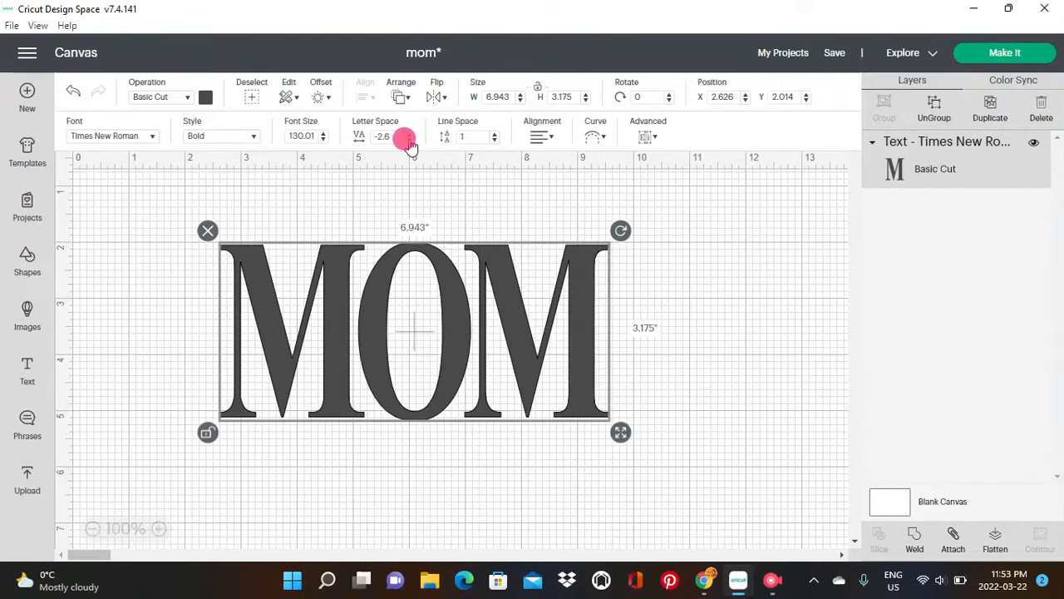
click(408, 140)
click(408, 140)
click(409, 140)
click(409, 140)
click(409, 139)
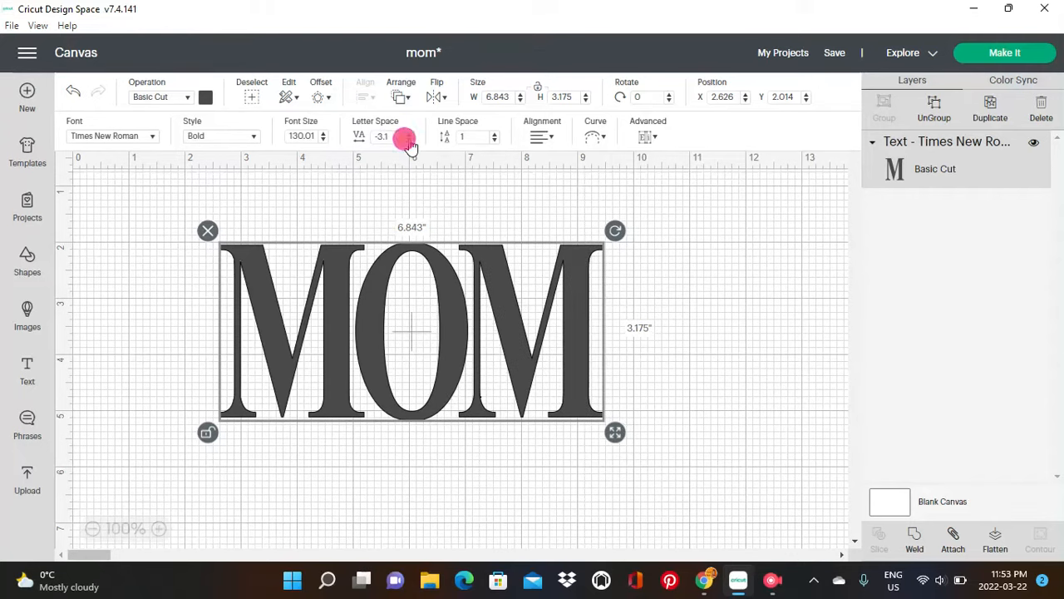
click(408, 140)
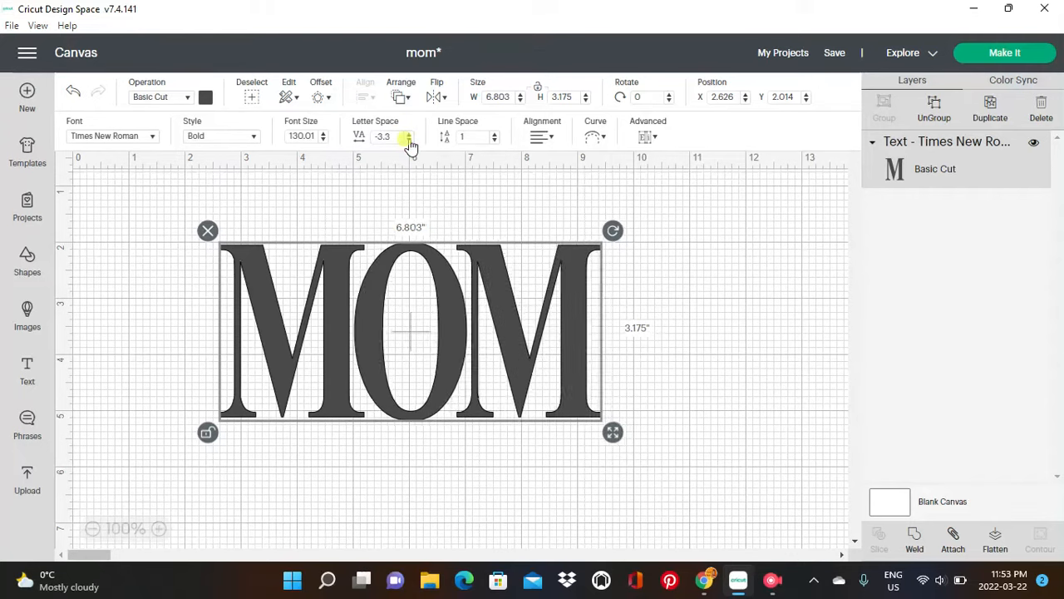
click(408, 140)
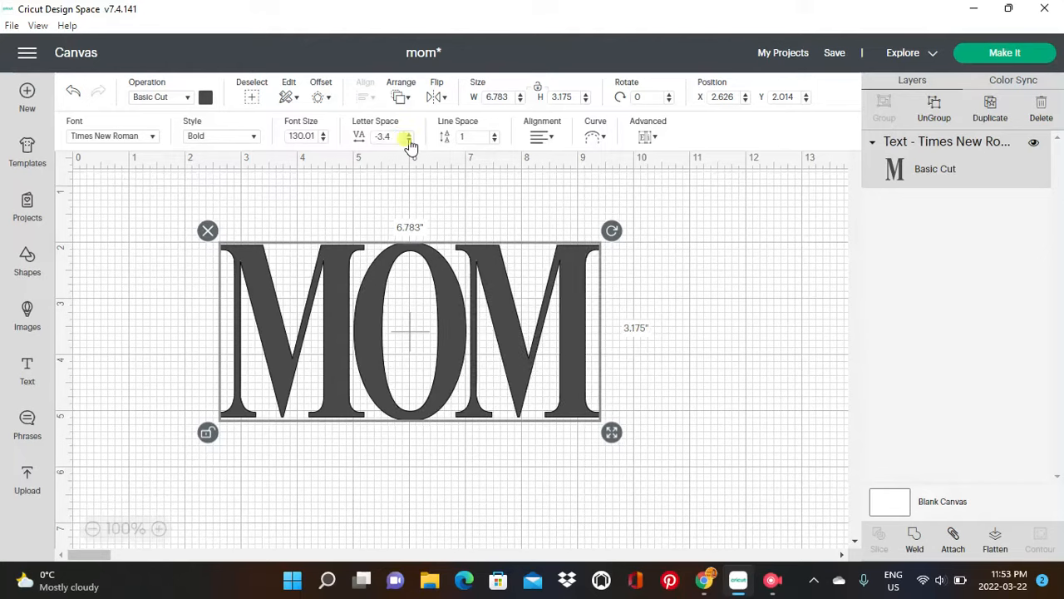
click(654, 335)
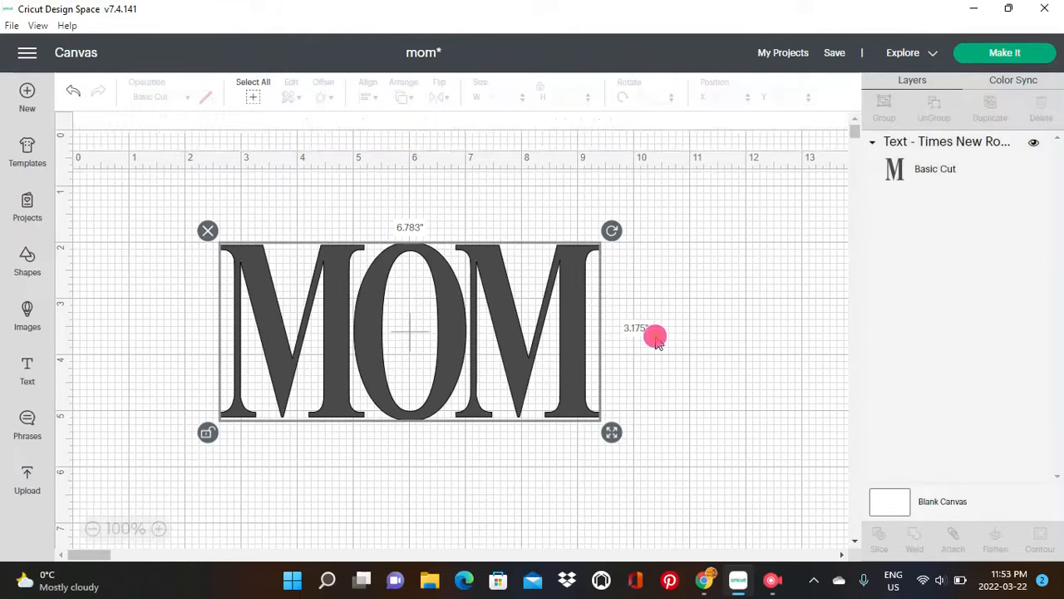
Move the MOM text up to about X 2.61, Y 1.54 and change its material color to black.
drag(465, 330, 457, 302)
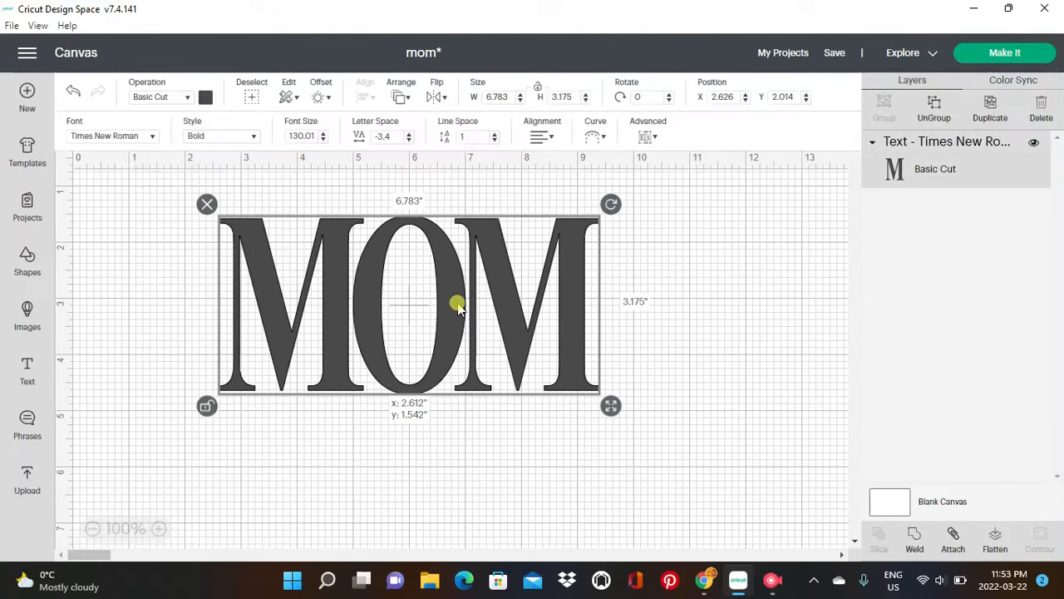
click(653, 348)
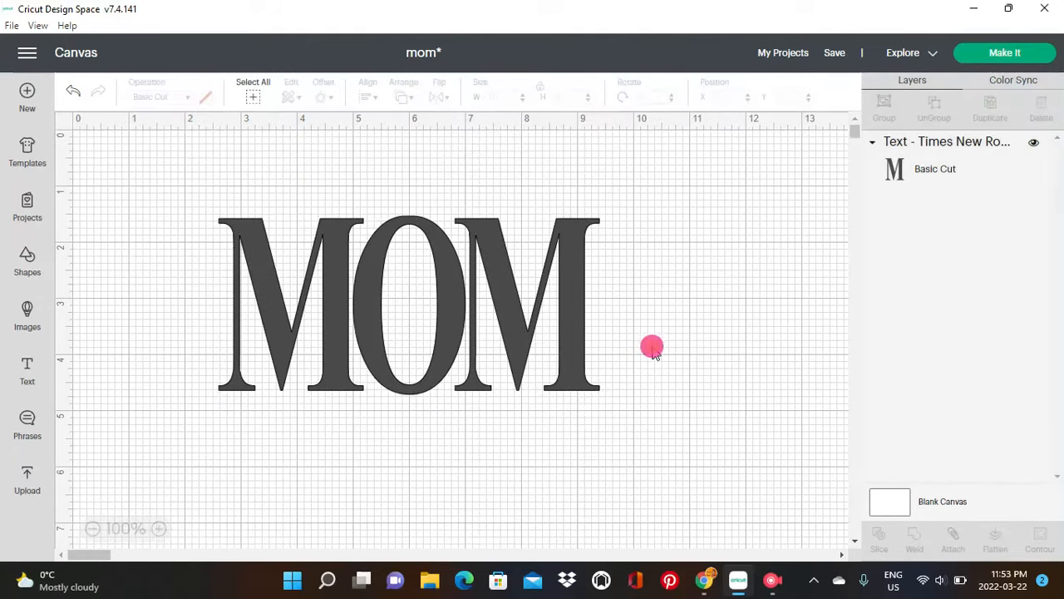
click(382, 337)
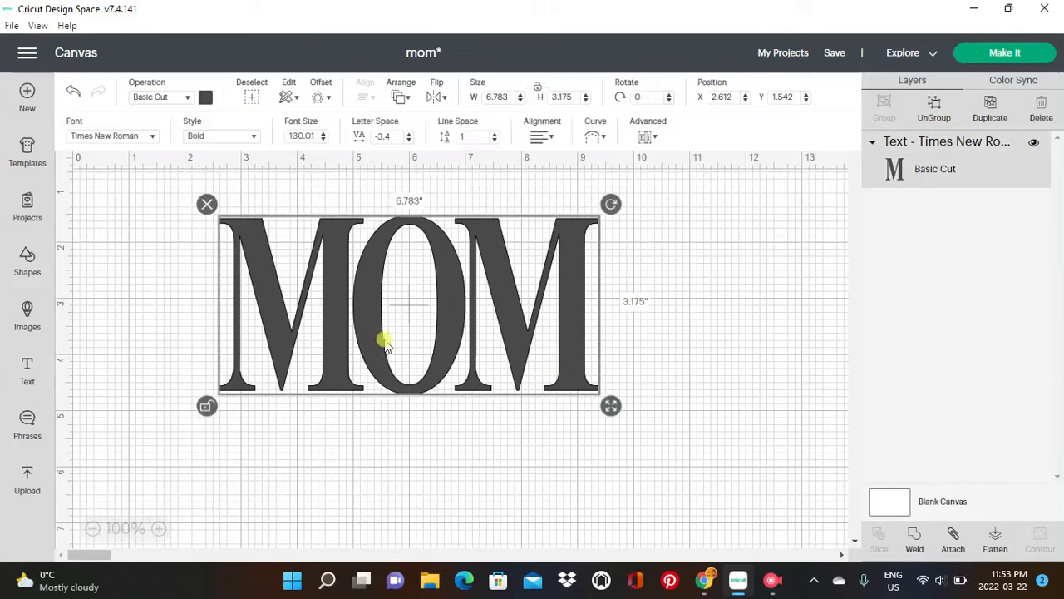
click(206, 97)
click(322, 243)
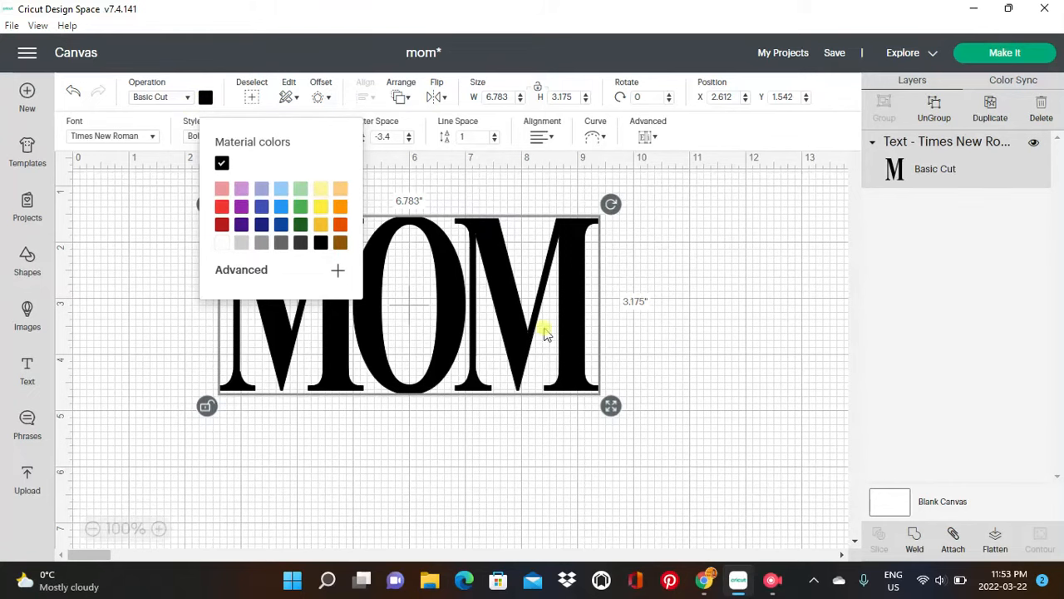
click(659, 334)
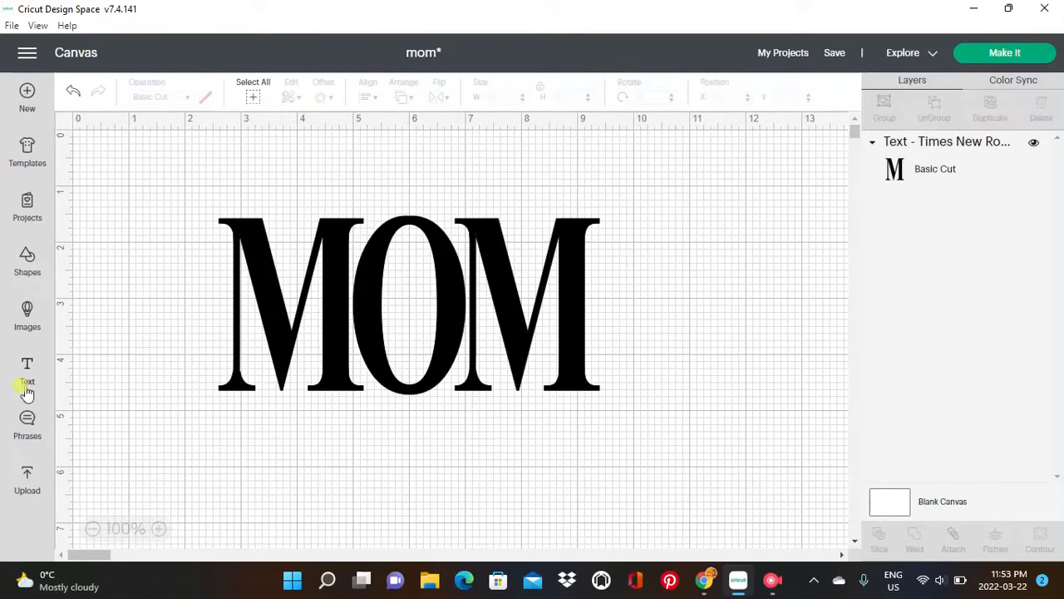
Add a new text object and set its font to Love Spell, found by searching the fonts for love.
click(28, 371)
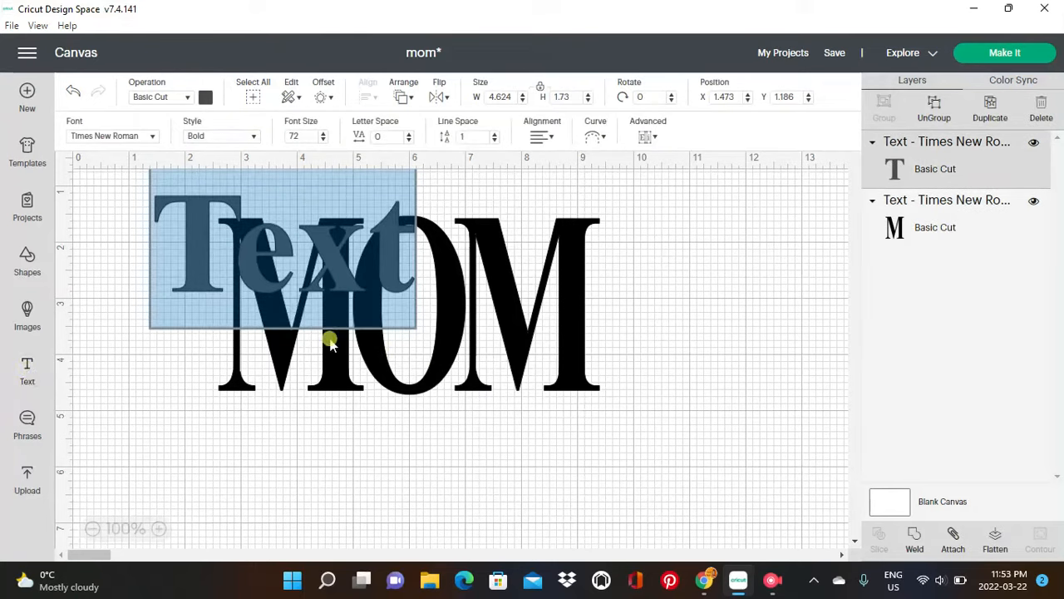
click(399, 266)
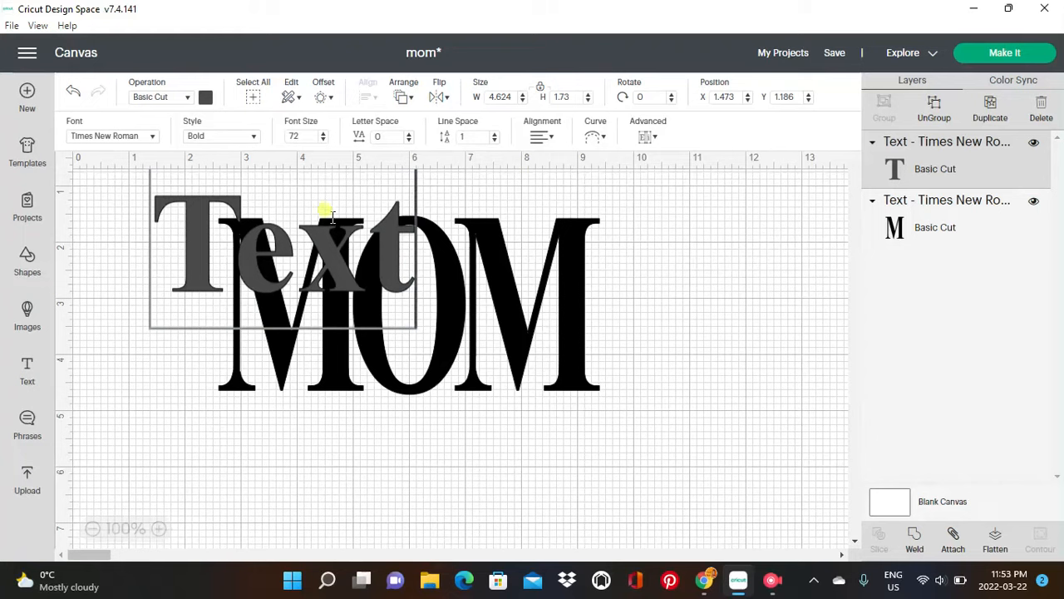
click(155, 137)
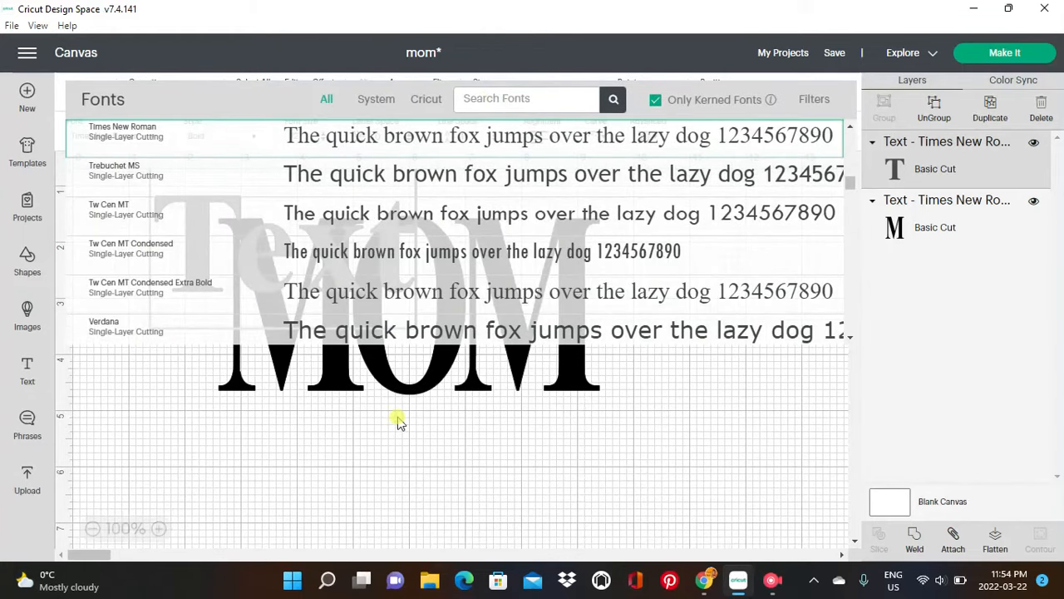
text(l)
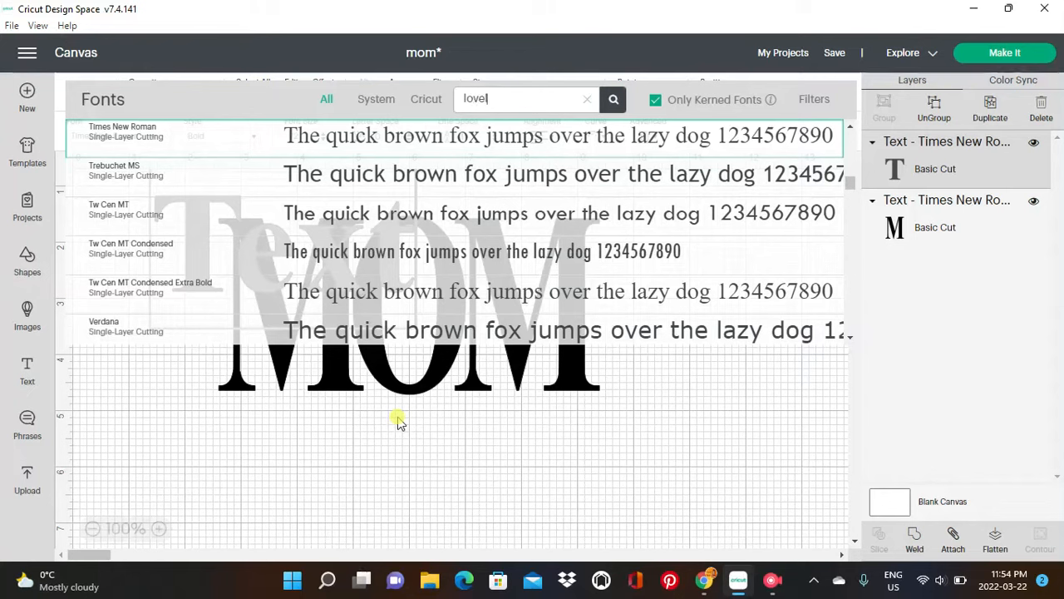
text(ovely)
key(BackSpace)
key(Return)
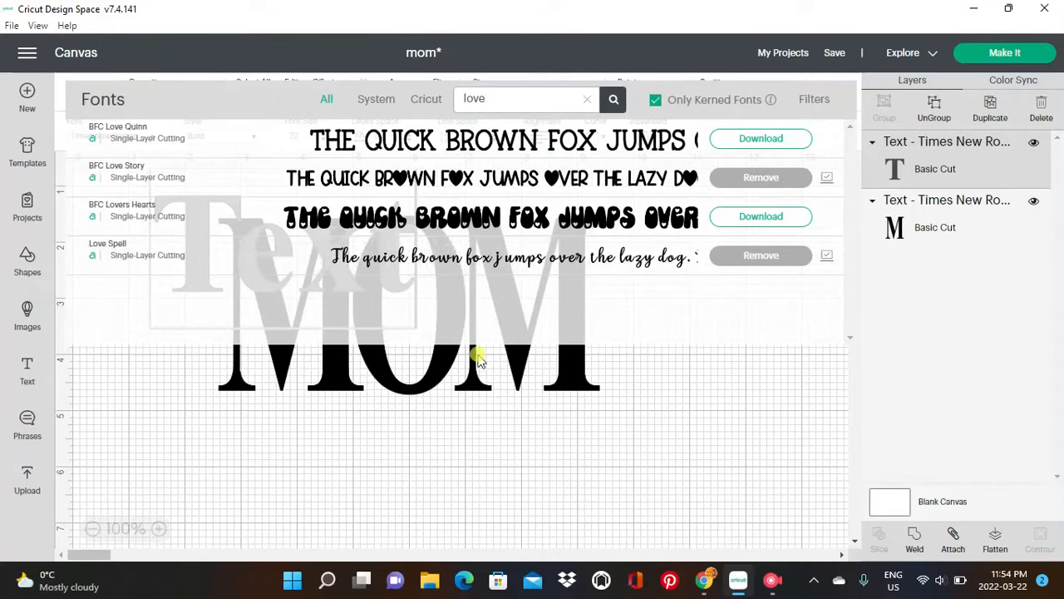
click(443, 254)
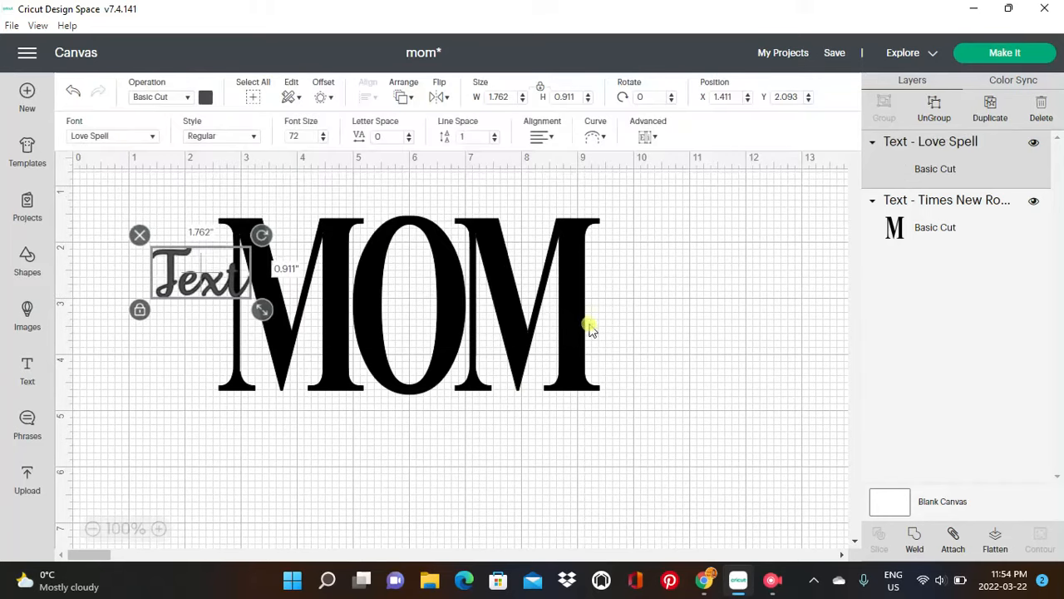
Move the new text below the MOM lettering, to about X 3.52, Y 4.87, and nudge MOM slightly upward.
drag(201, 275, 326, 445)
drag(344, 343, 342, 333)
drag(343, 466, 338, 449)
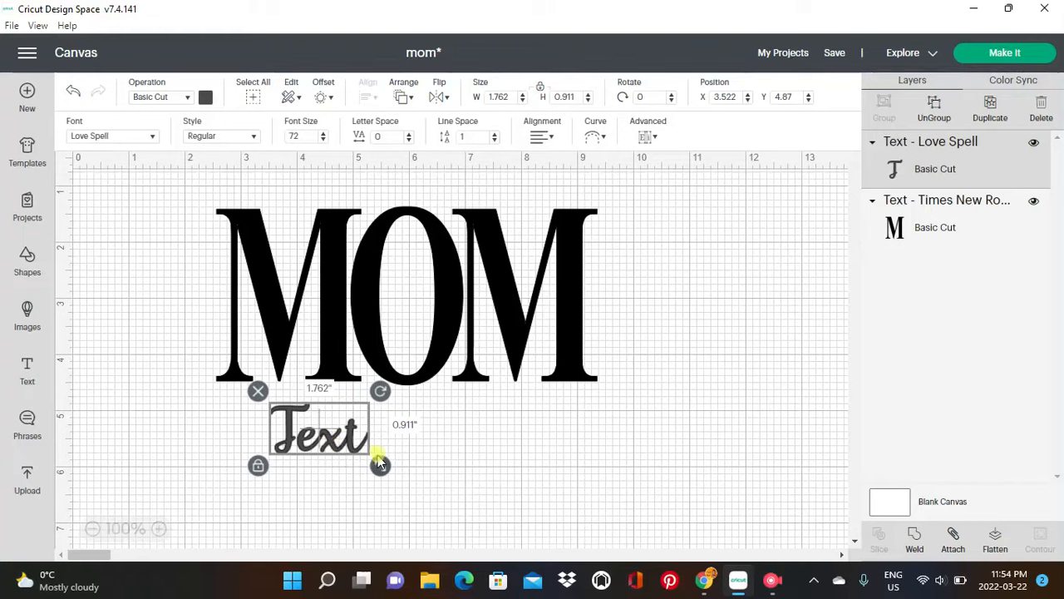
Replace the placeholder text below MOM with the first child's name.
click(331, 444)
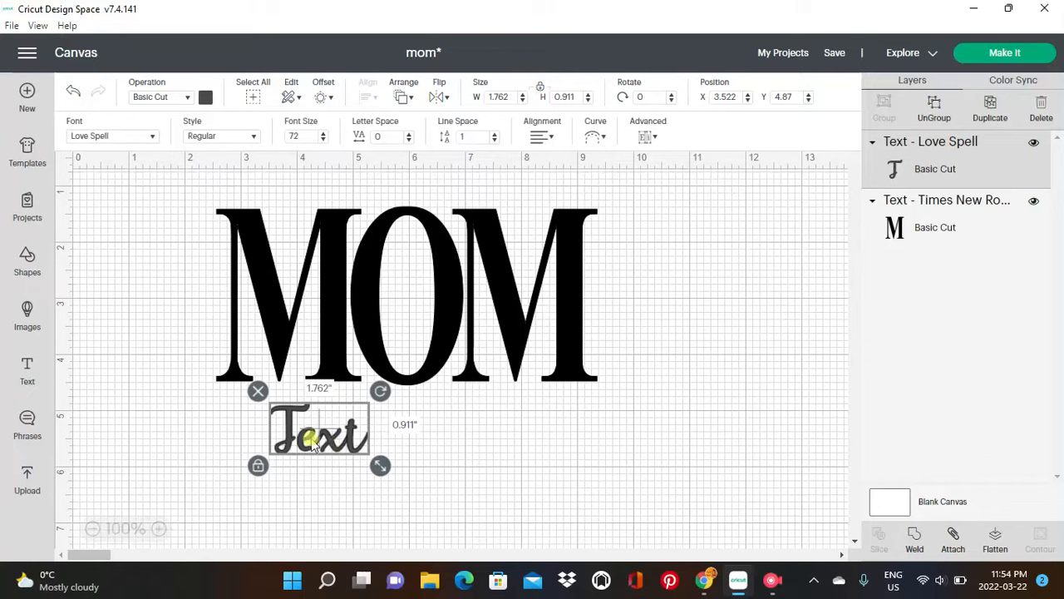
double_click(355, 432)
click(352, 430)
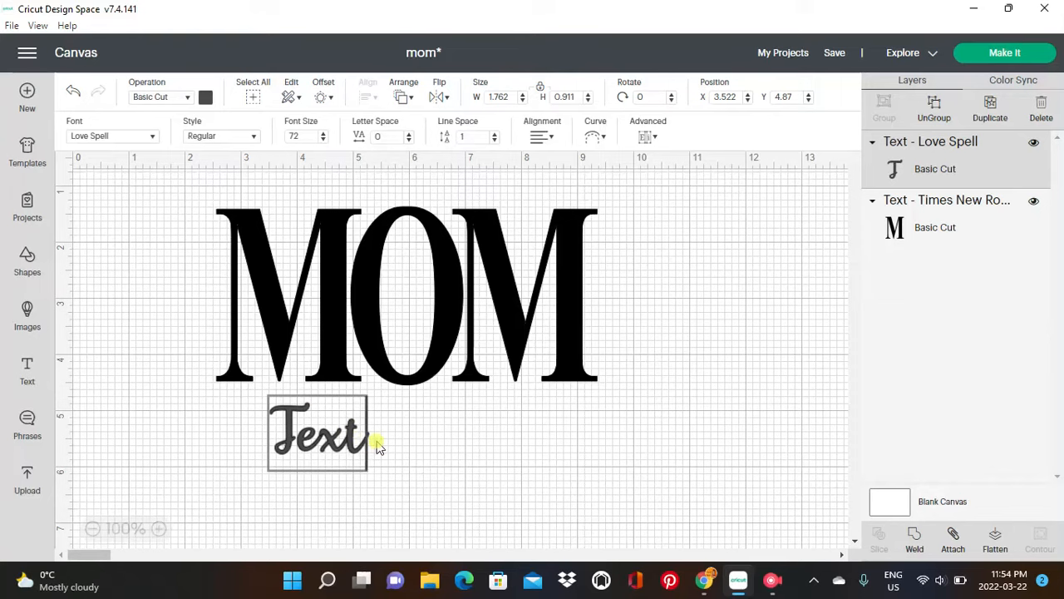
key(BackSpace)
key(BackSpace)
key(BackSpace)
key(BackSpace)
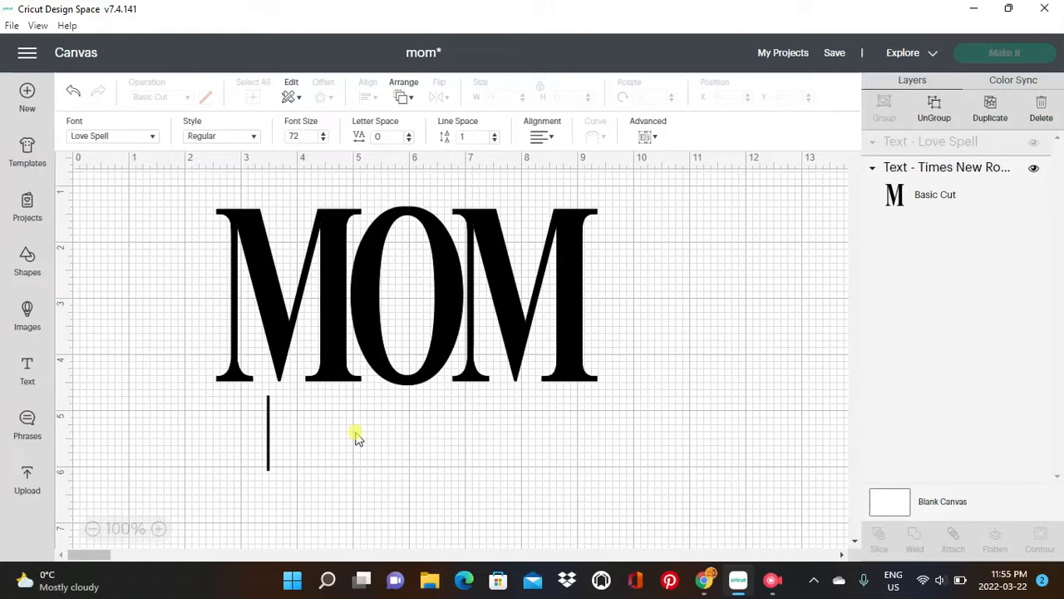
text(Ka)
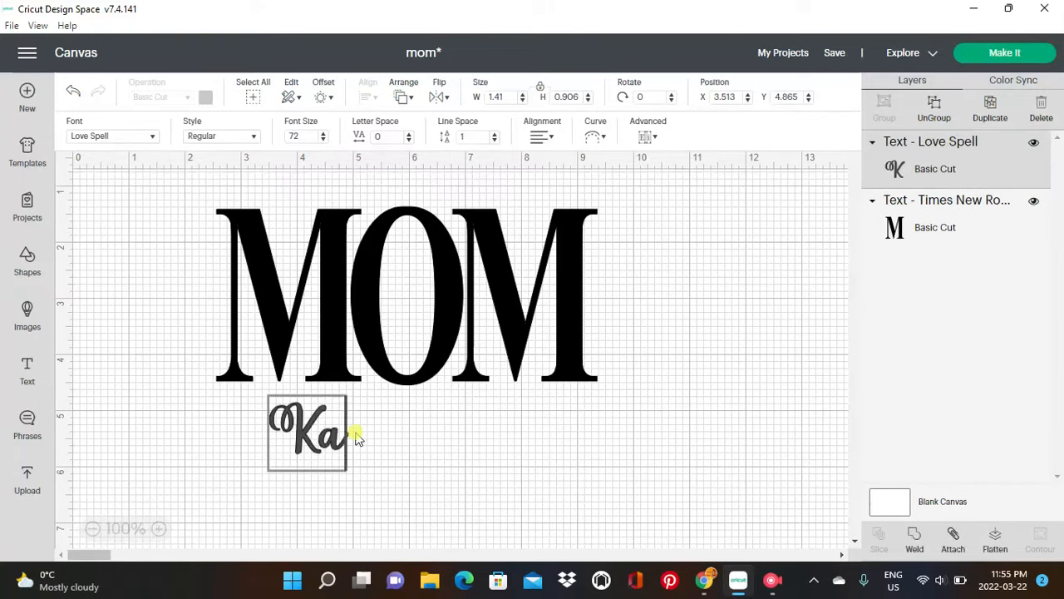
text(yla)
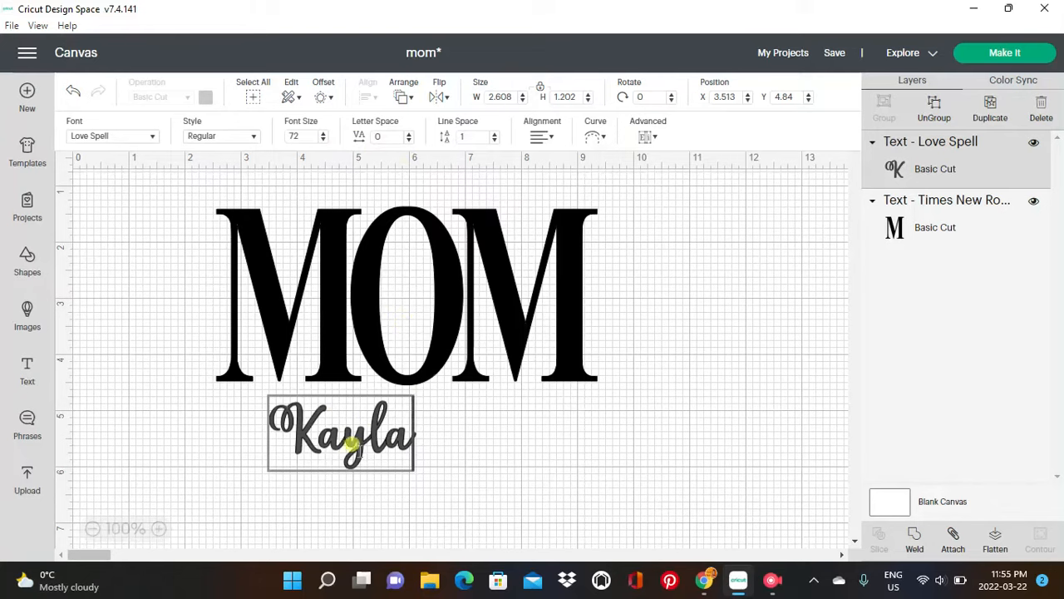
click(380, 491)
click(354, 453)
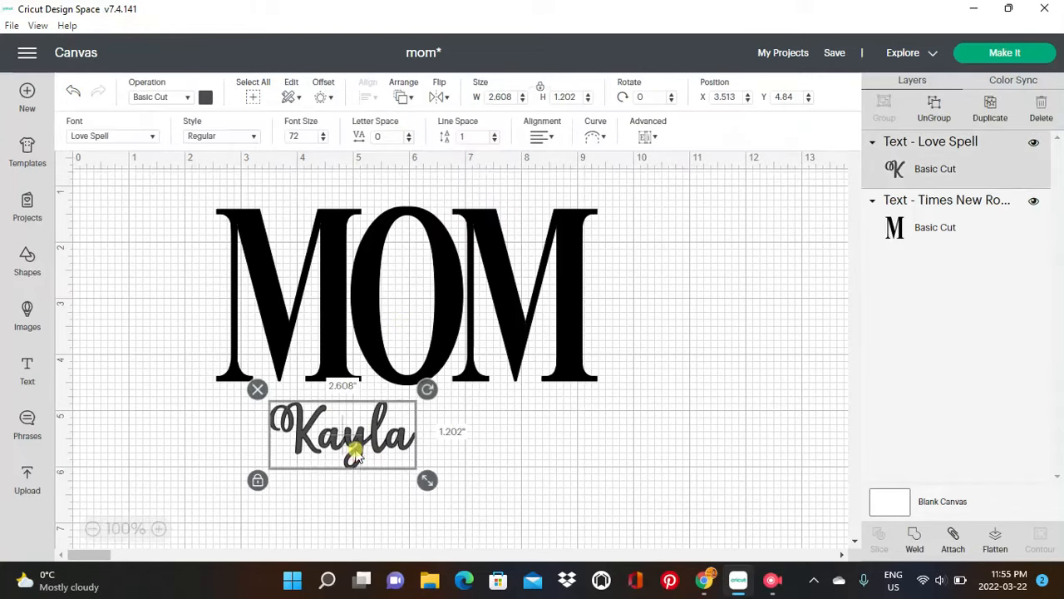
Shrink the name to about 1.87 in wide by 0.86 in high and move it to about X 1.5, Y 4.91.
drag(427, 479, 385, 461)
drag(321, 414, 230, 440)
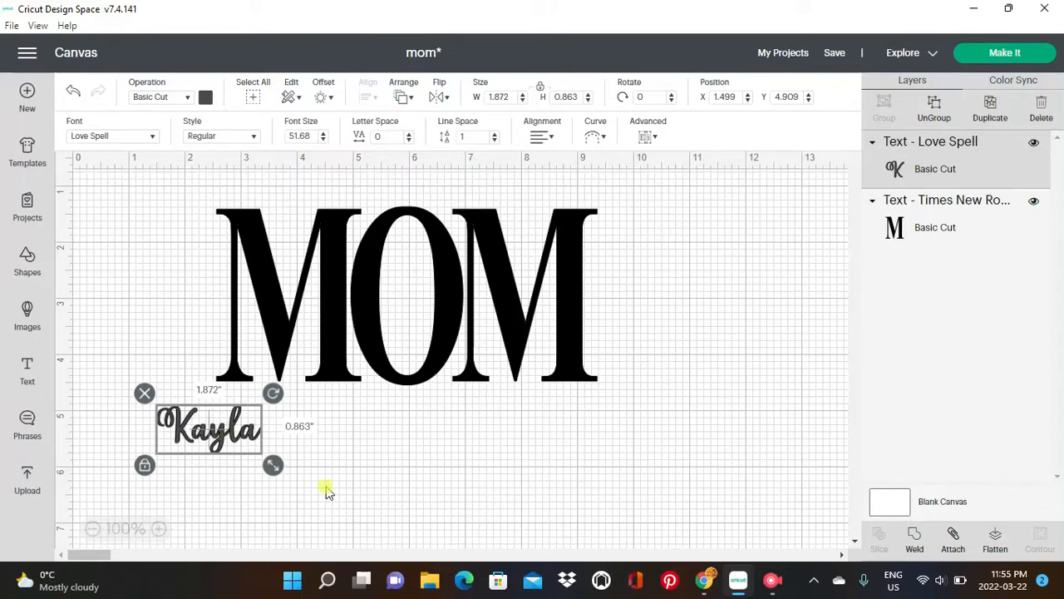
click(339, 438)
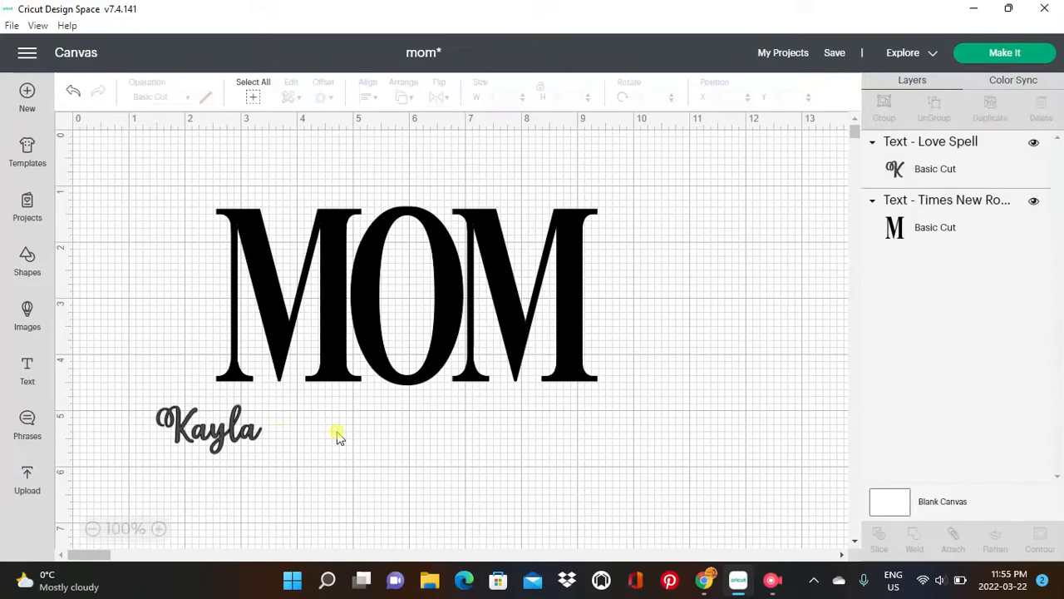
Append three more children's names on the same line of the name text, separated by several spaces.
click(254, 428)
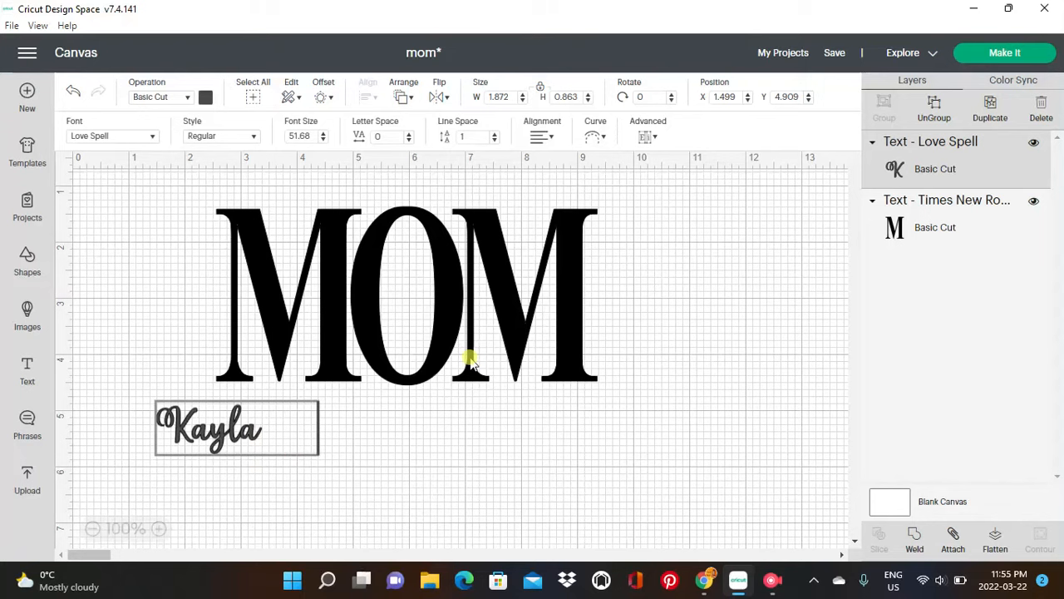
key(BackSpace)
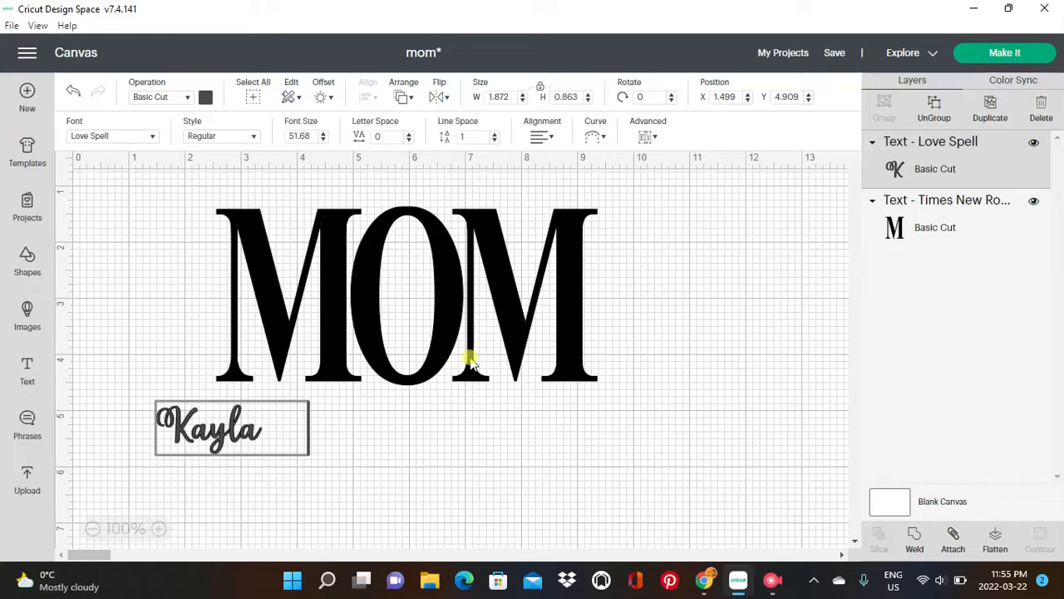
text(K)
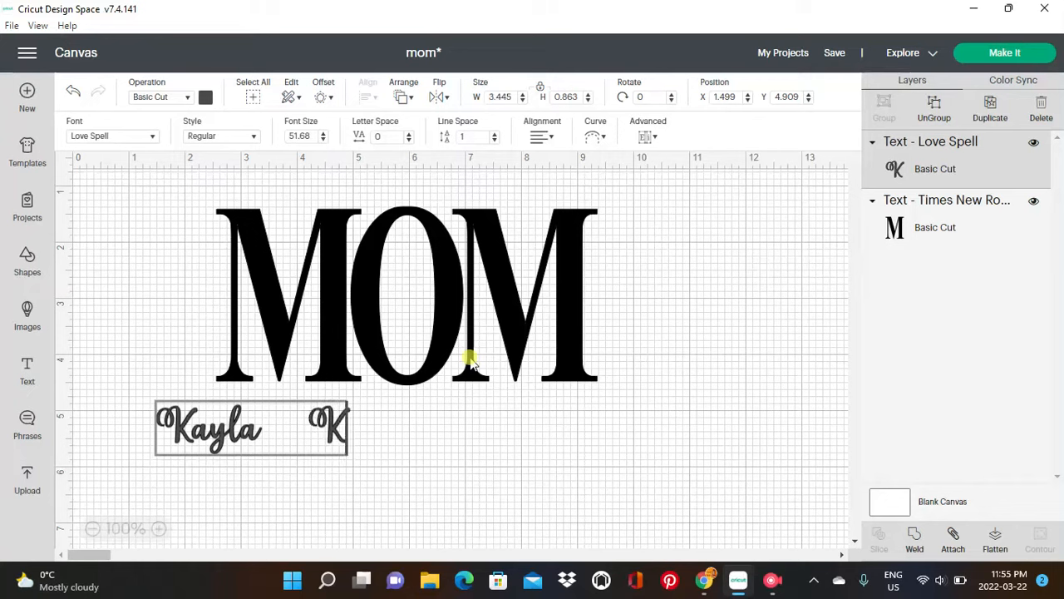
text(ujo)
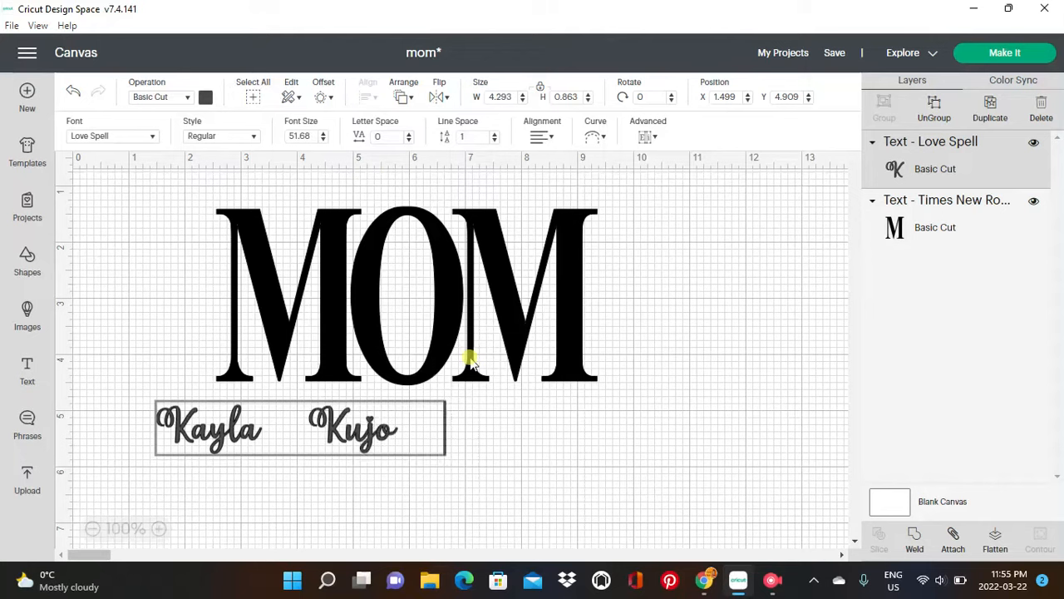
text(    Mich)
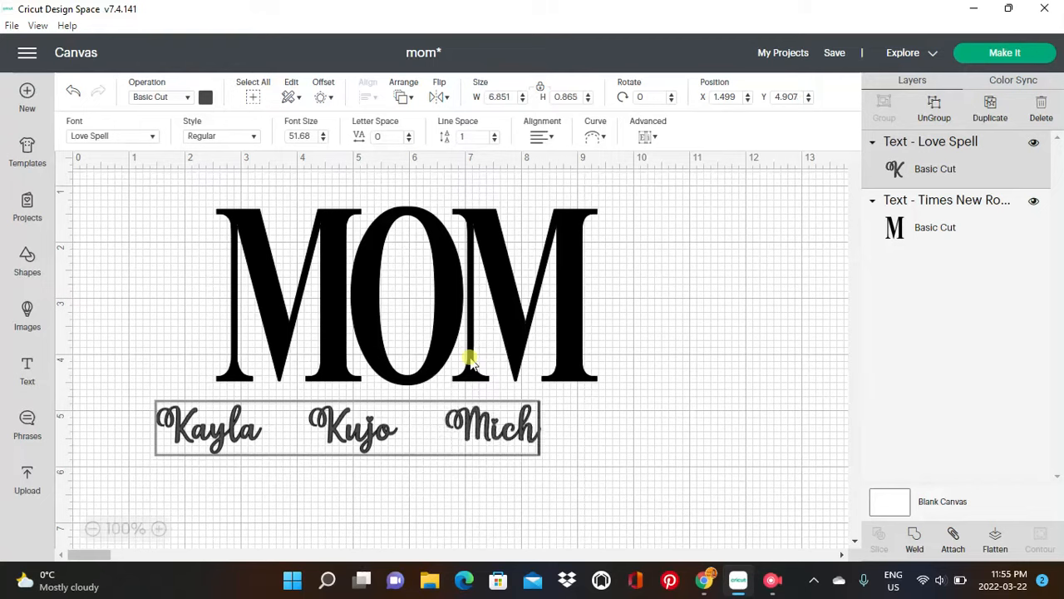
text(ael    )
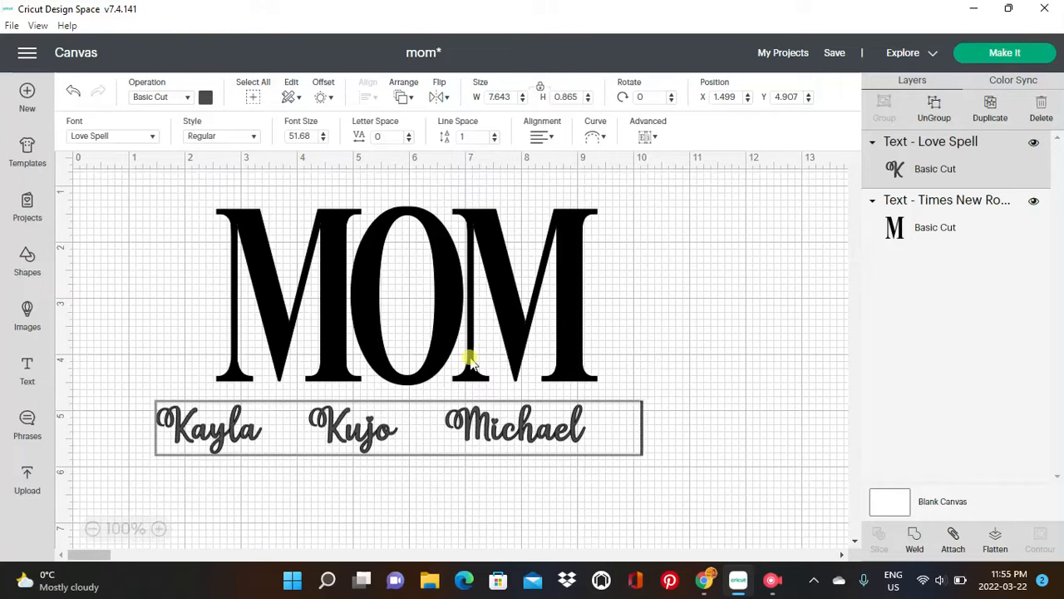
text(S)
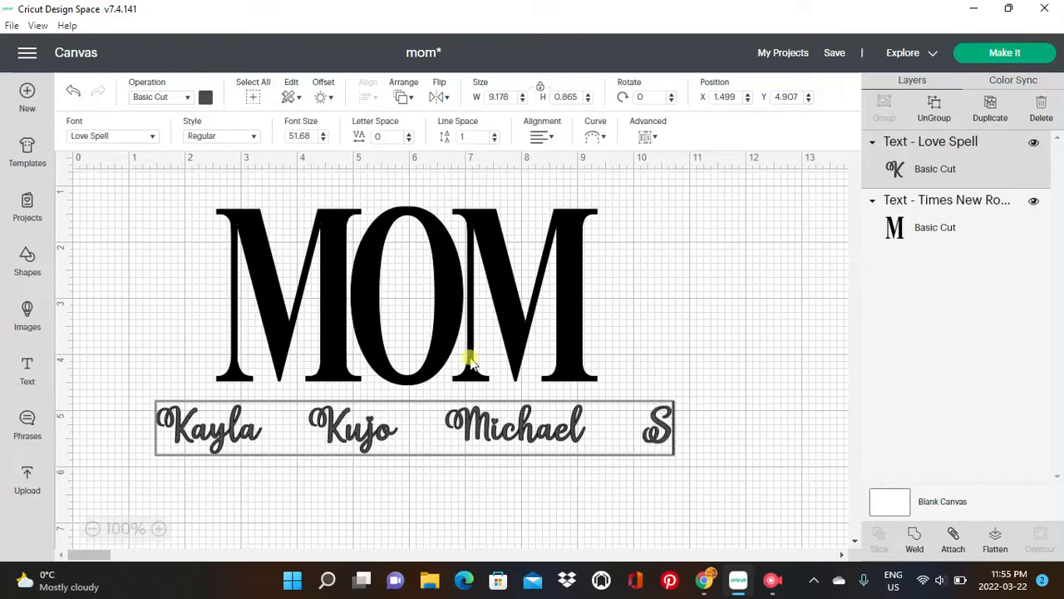
text(amuel)
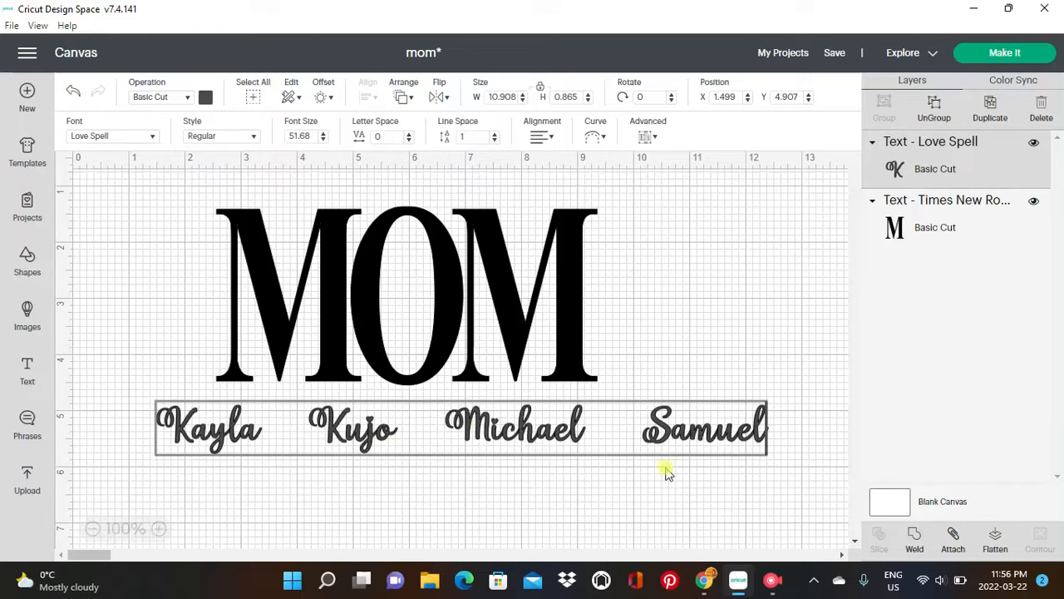
click(578, 507)
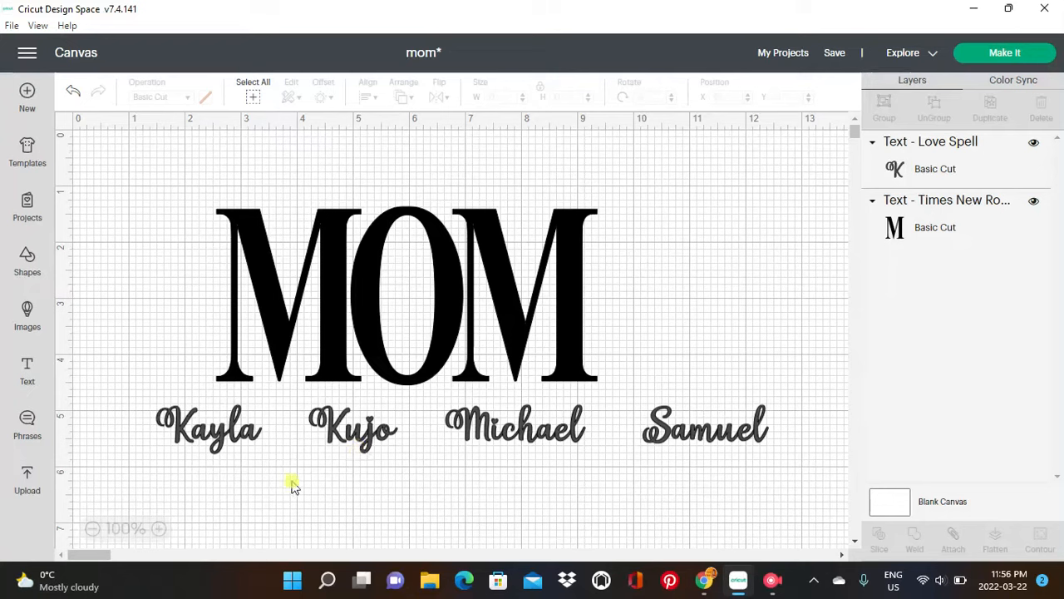
Add the heart flourish image from the recent uploads to the canvas.
click(28, 488)
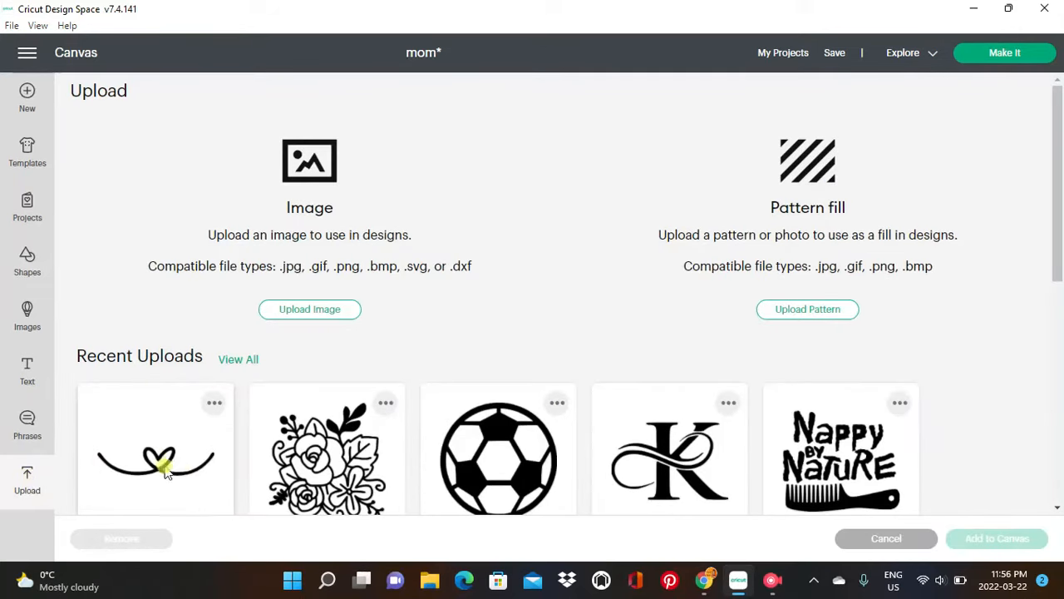
click(180, 482)
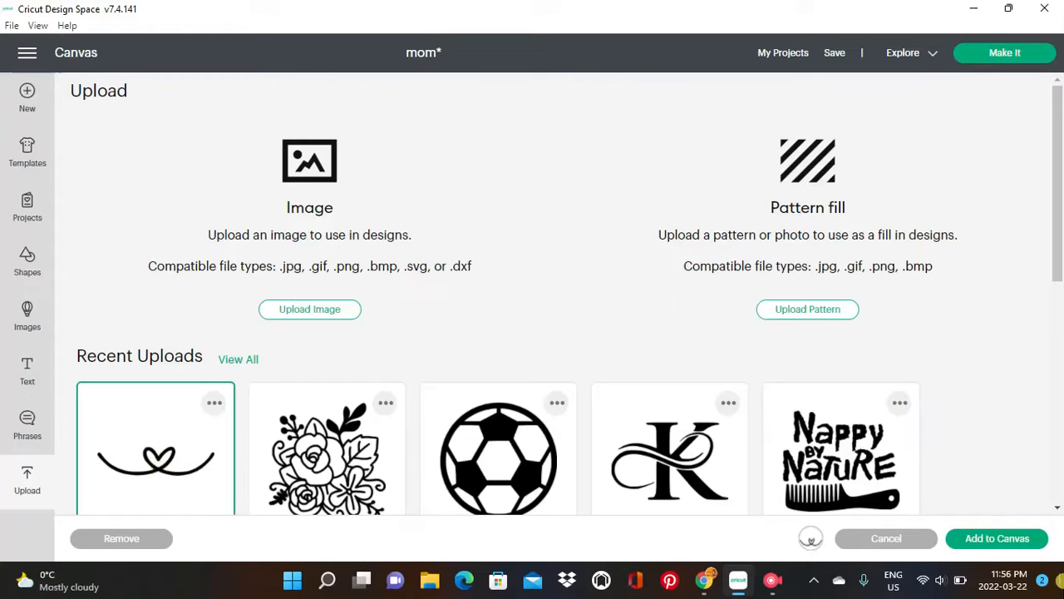
click(1000, 540)
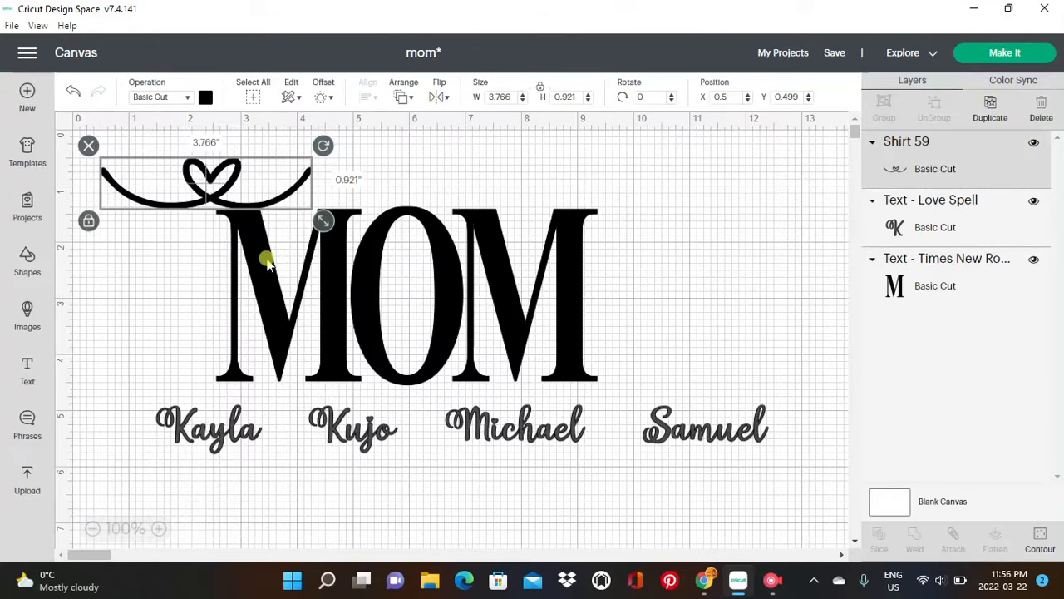
Shrink the heart flourish to about 1.17 by 0.29 in and place it beside the first M's upper edge, about X 1.36, Y 1.07.
drag(243, 196, 300, 187)
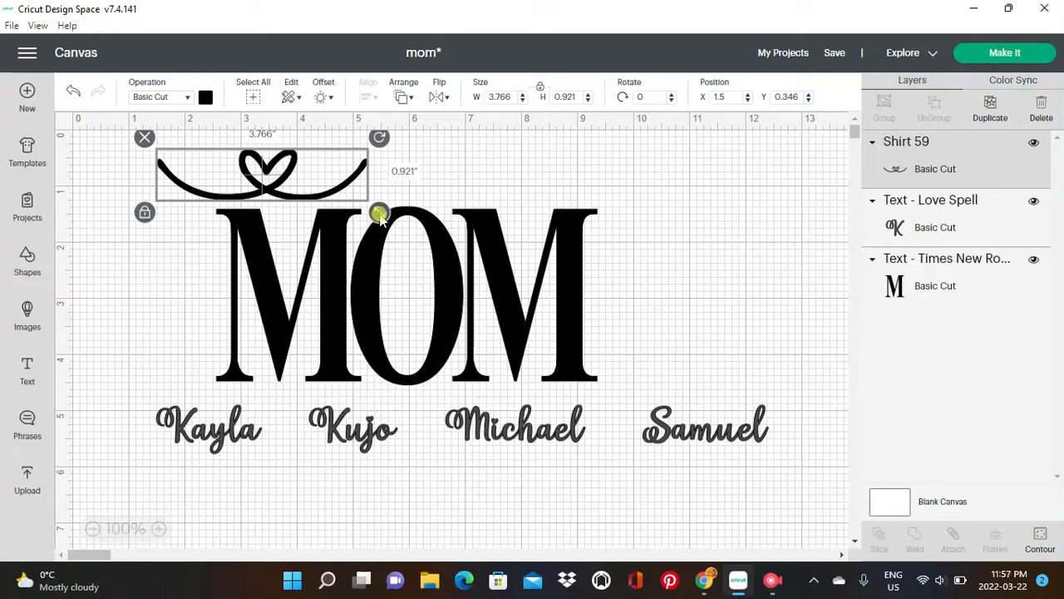
drag(381, 215, 206, 183)
click(259, 251)
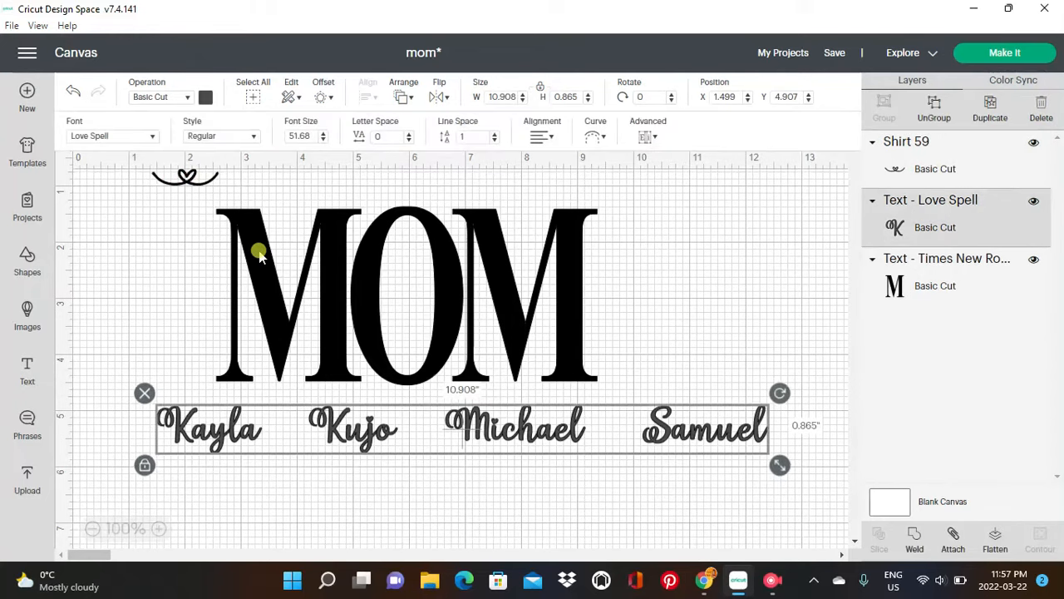
drag(185, 200, 183, 200)
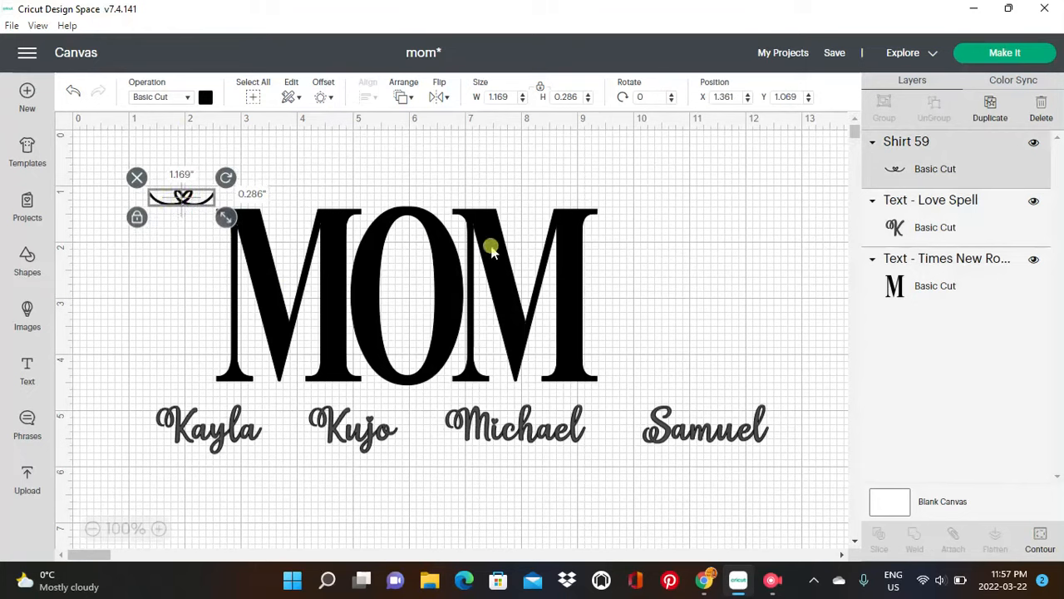
Duplicate the small heart flourish four times.
click(992, 113)
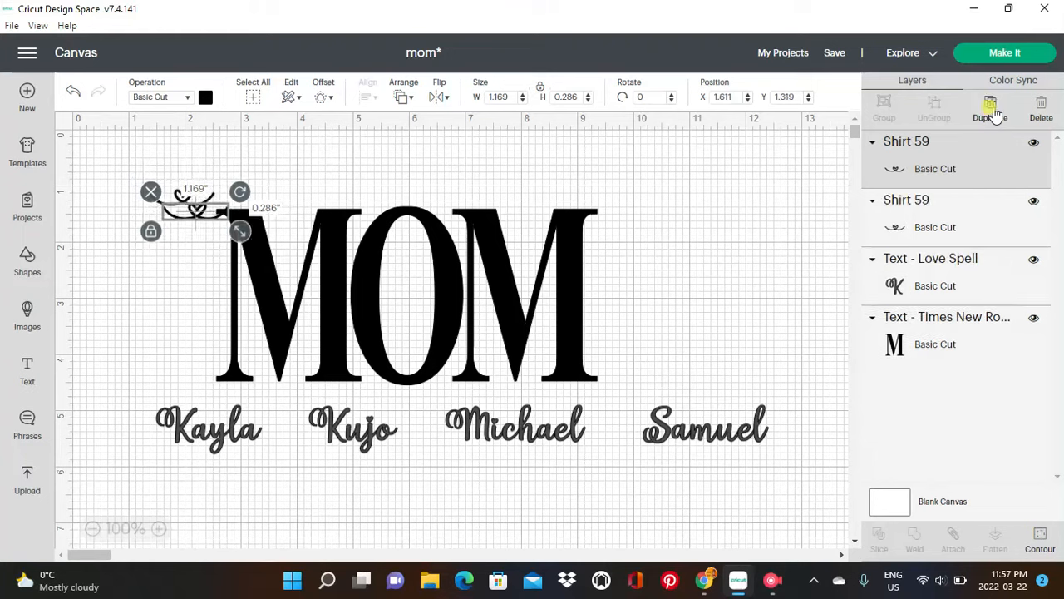
click(995, 113)
click(995, 113)
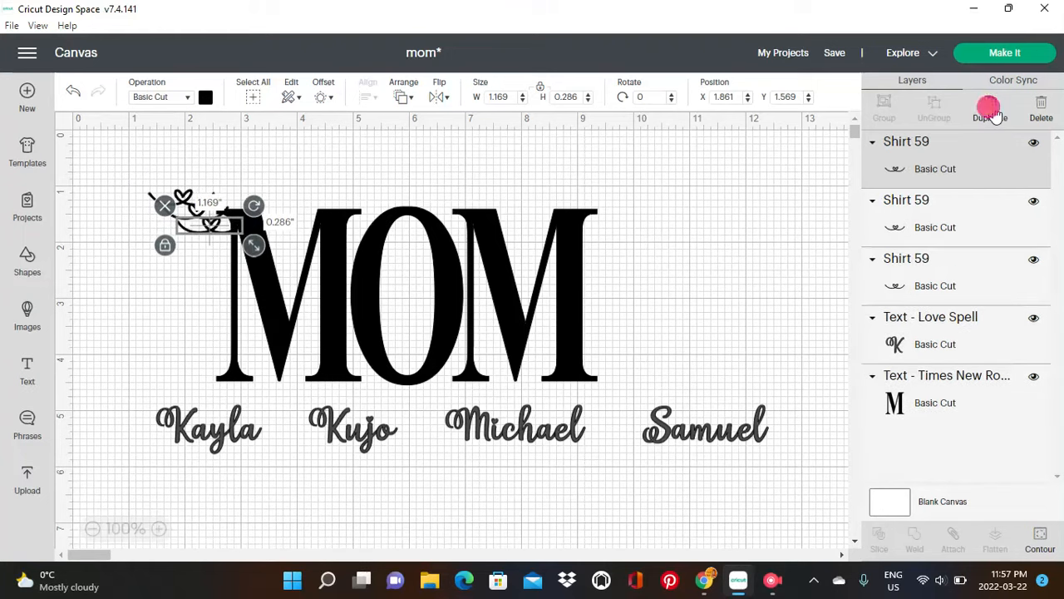
click(994, 113)
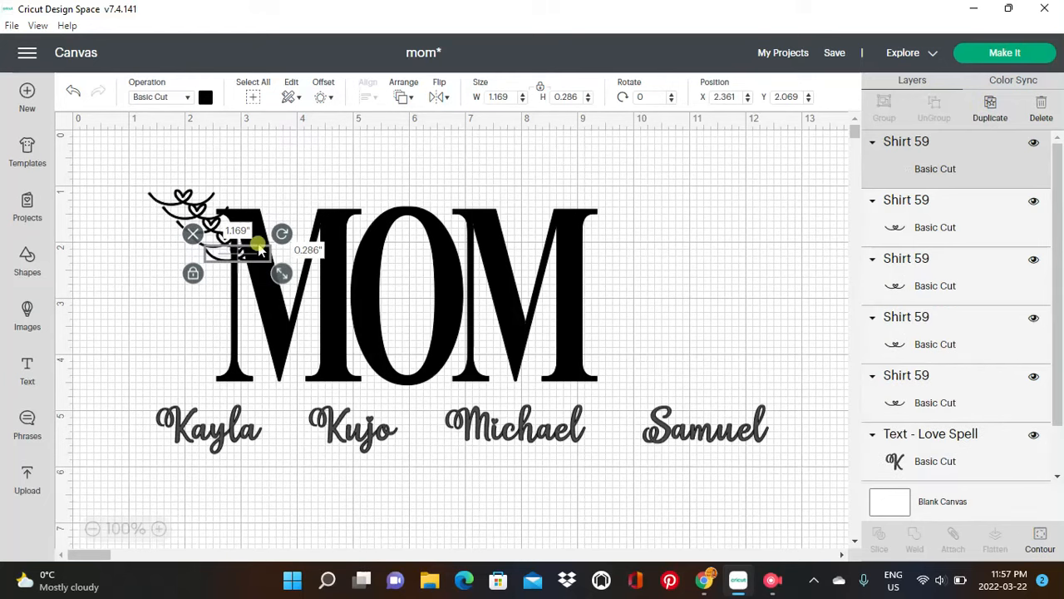
Spread the heart flourish copies apart above the MOM lettering, clear of the letters.
drag(239, 248, 287, 176)
drag(185, 214, 164, 178)
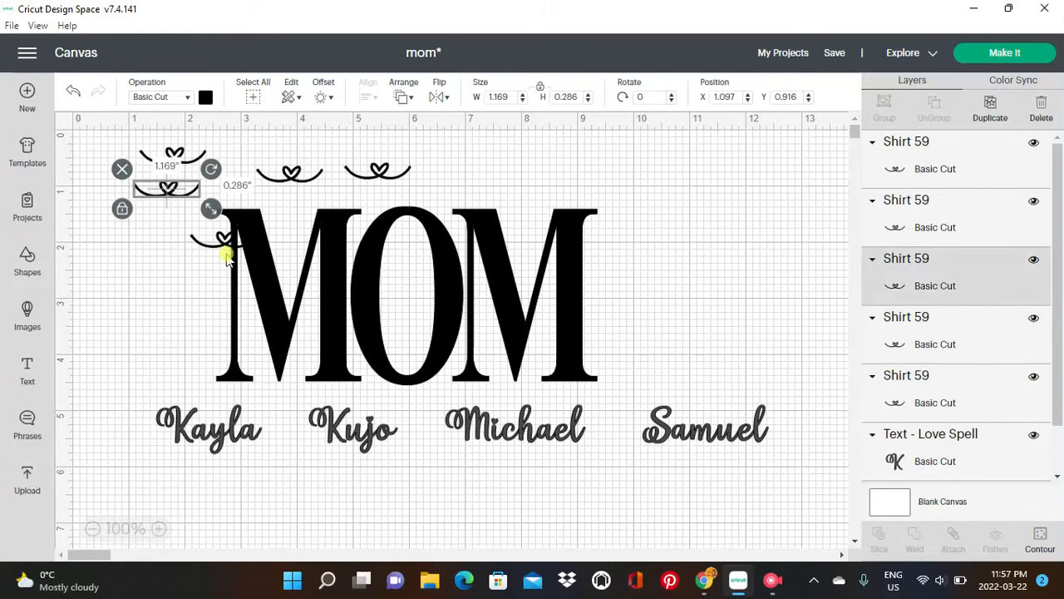
drag(225, 243, 480, 172)
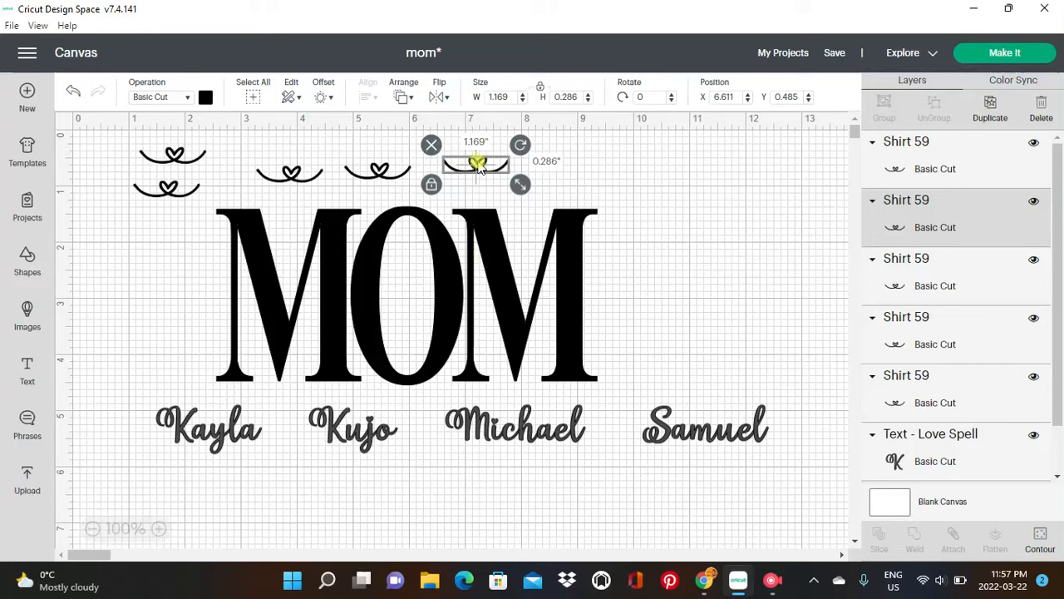
Move one heart flourish to the start of the first name, about X 0.75, Y 5.19, and another between the first and second names.
drag(480, 166, 138, 459)
click(247, 429)
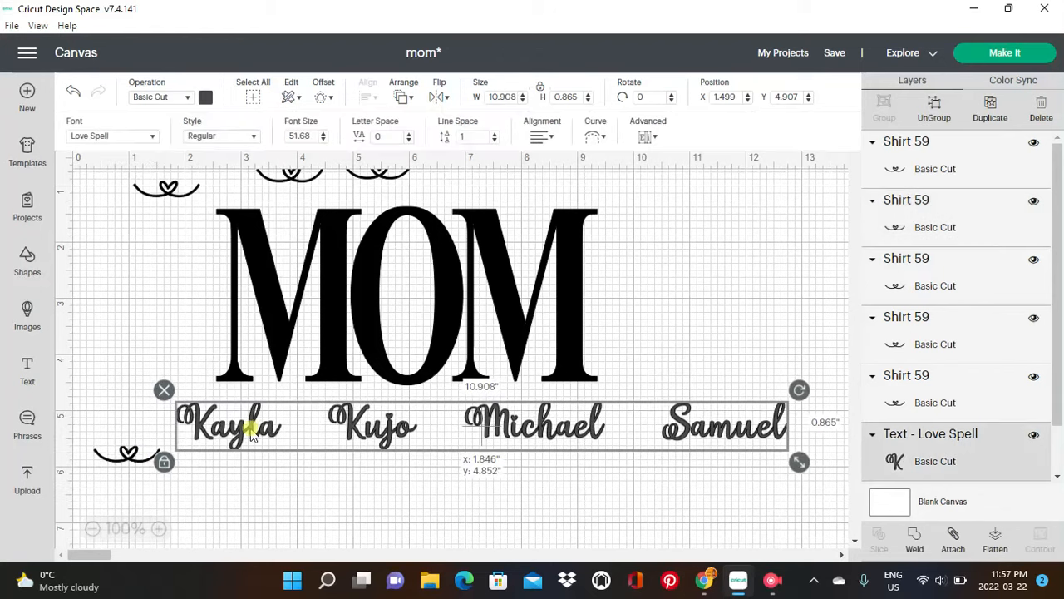
drag(252, 434, 238, 427)
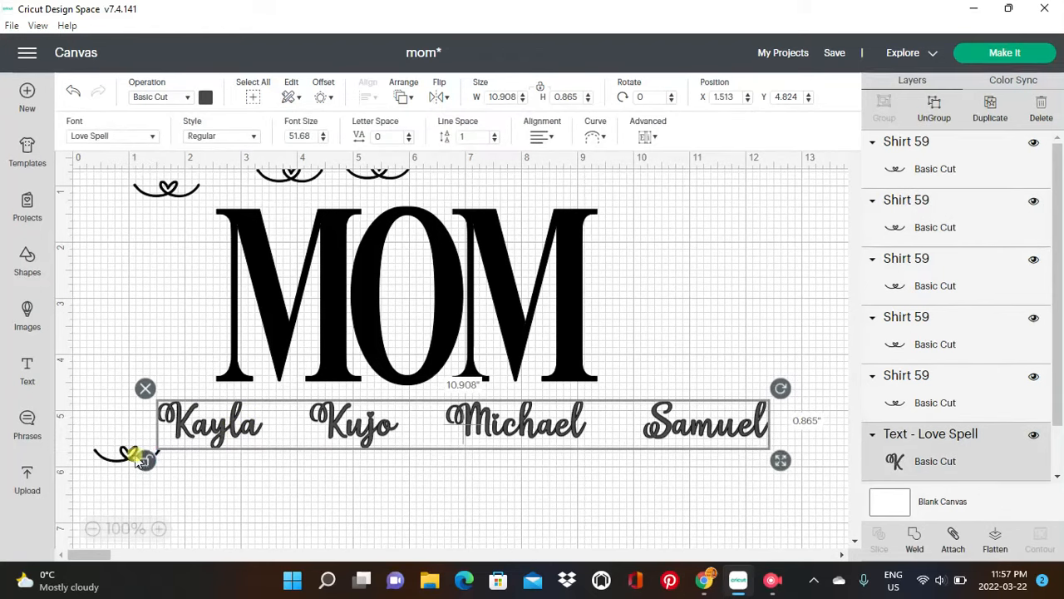
drag(139, 462, 147, 429)
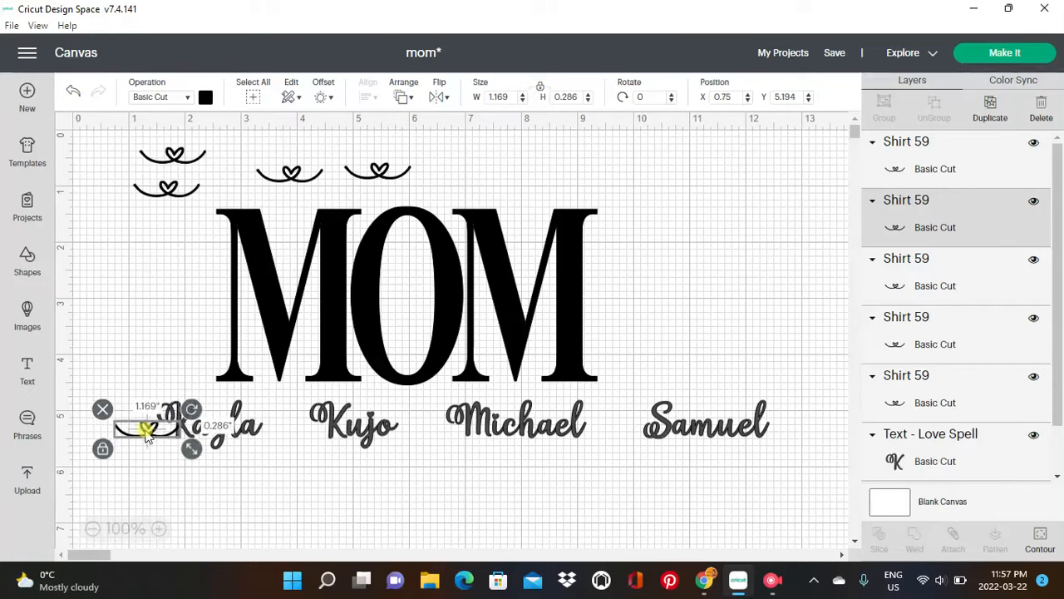
click(236, 464)
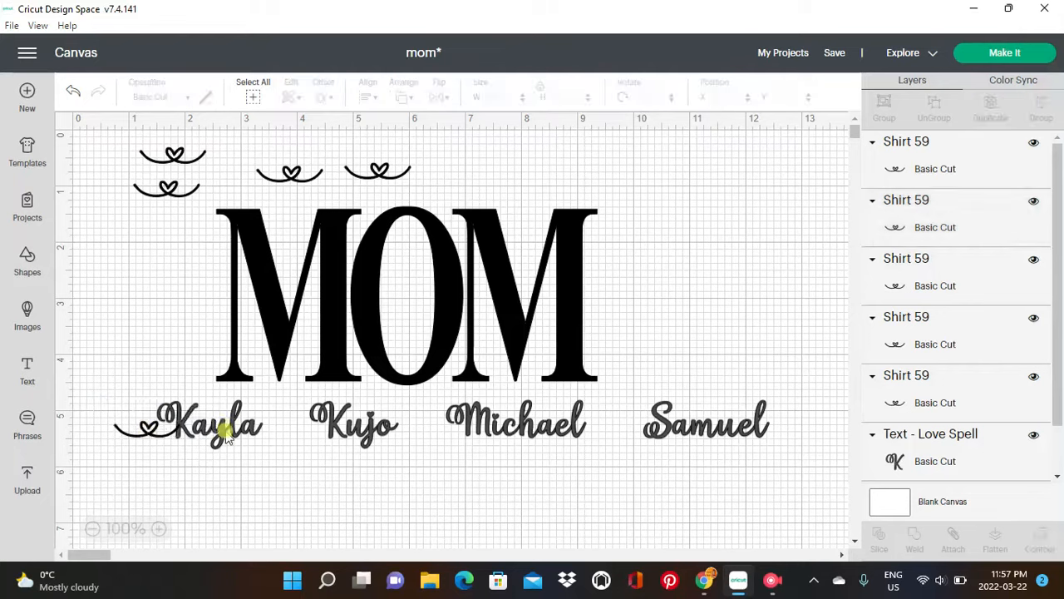
drag(167, 197, 294, 439)
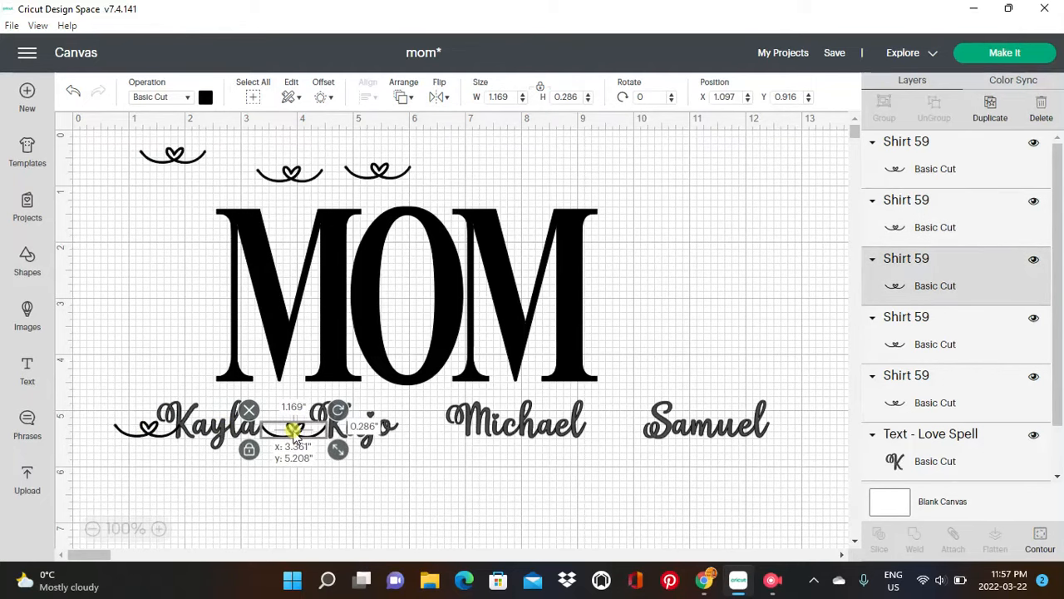
drag(294, 438, 296, 439)
click(308, 469)
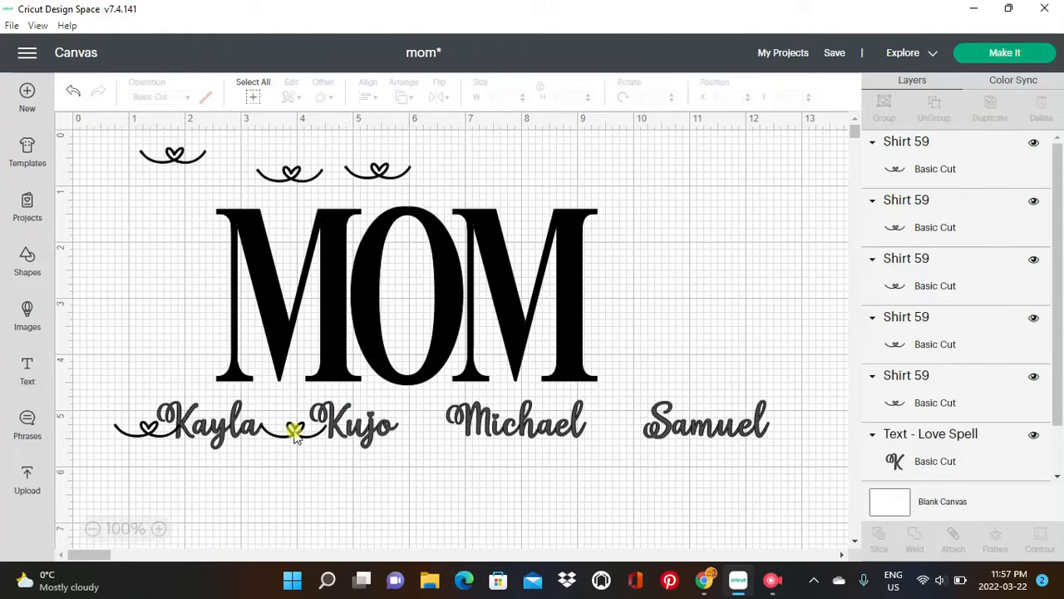
Ungroup the row of names into individual letters and try to select only the second name's letters.
click(366, 431)
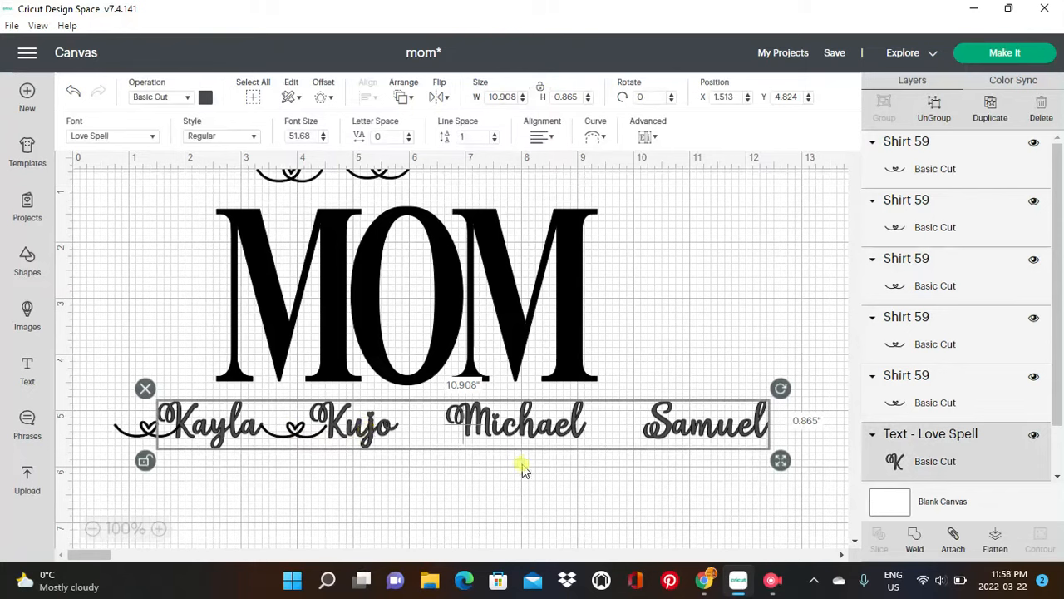
click(933, 108)
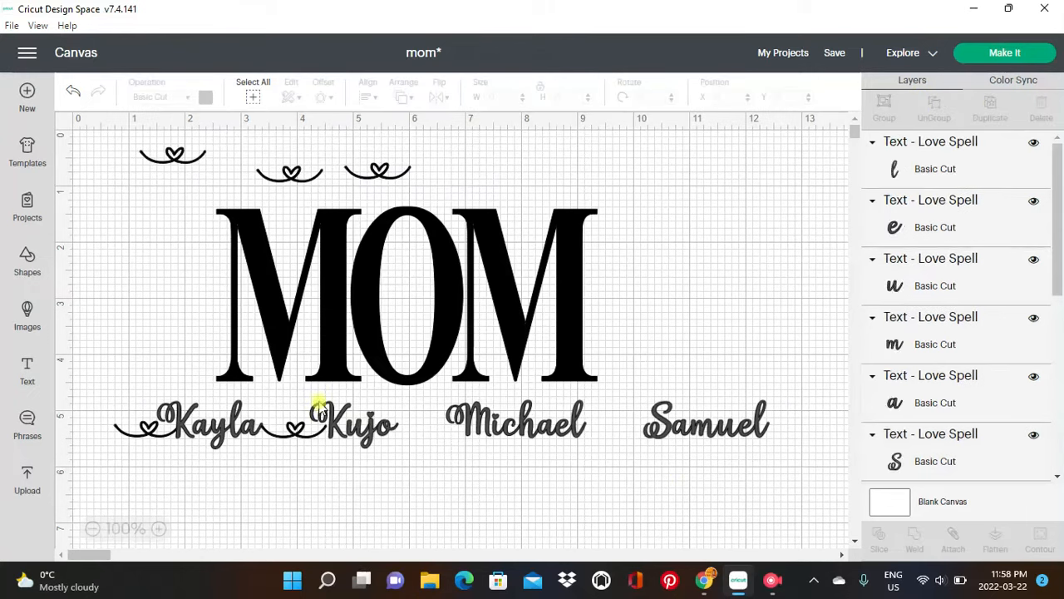
drag(314, 397, 387, 447)
click(356, 440)
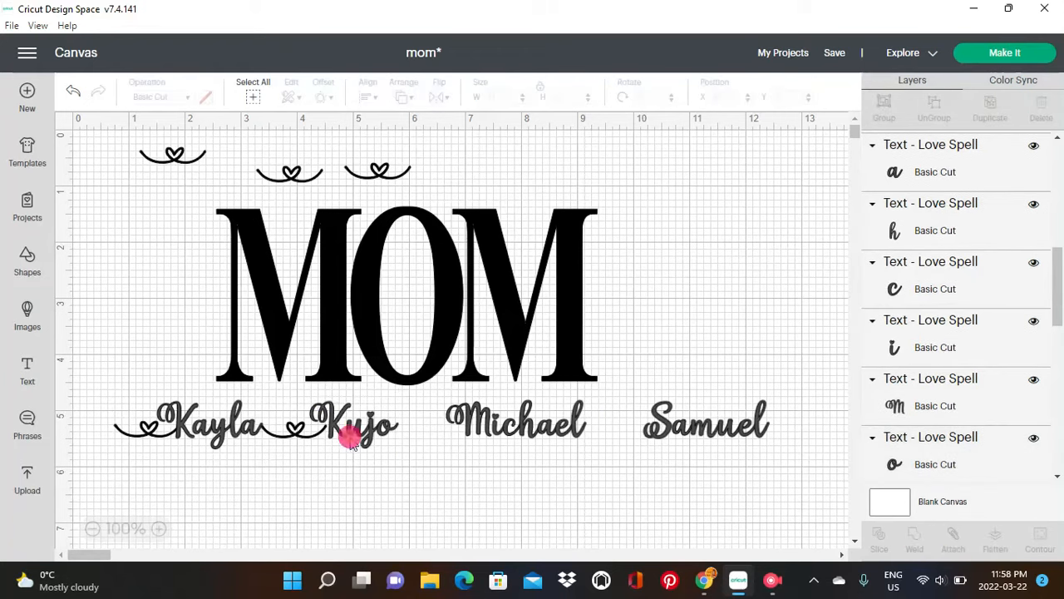
drag(335, 393, 413, 472)
click(344, 408)
click(373, 444)
drag(319, 399, 380, 446)
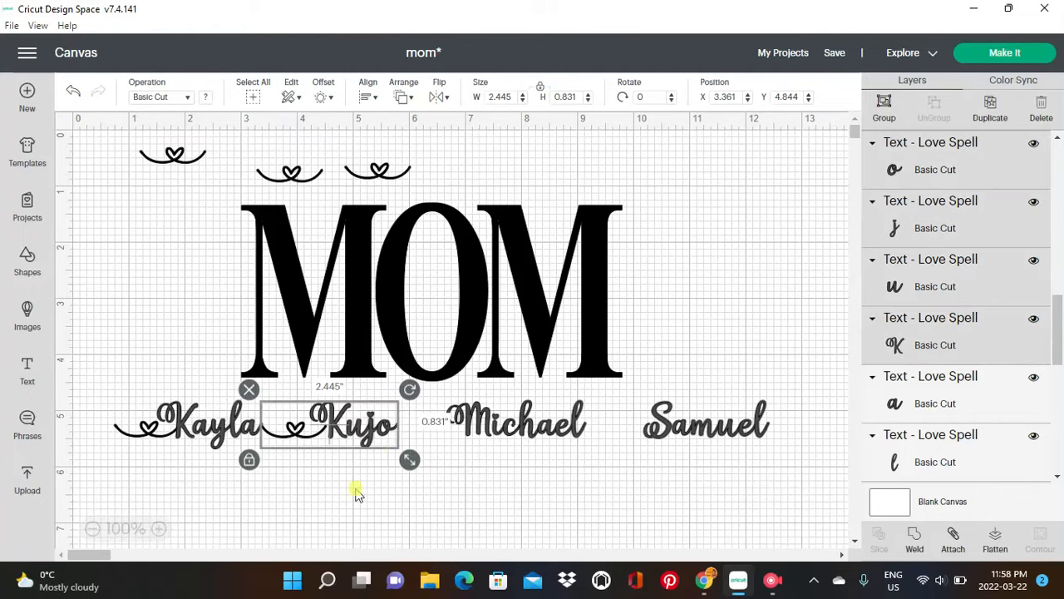
click(364, 478)
Move the second heart flourish below the names, clear of the second name, and group that name's letters.
drag(297, 433, 268, 478)
click(316, 397)
drag(311, 393, 400, 457)
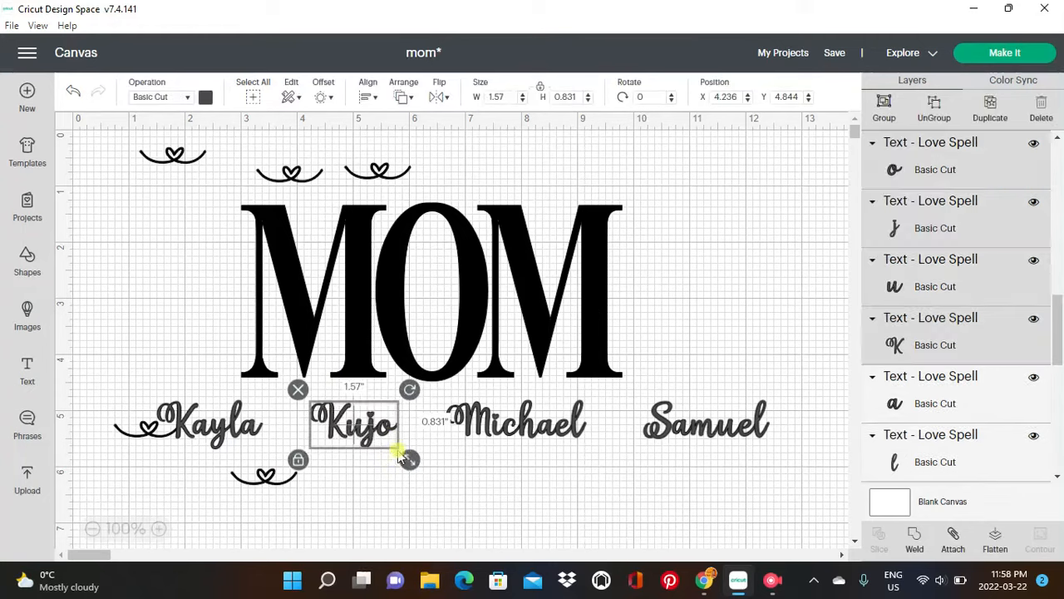
click(887, 110)
click(884, 108)
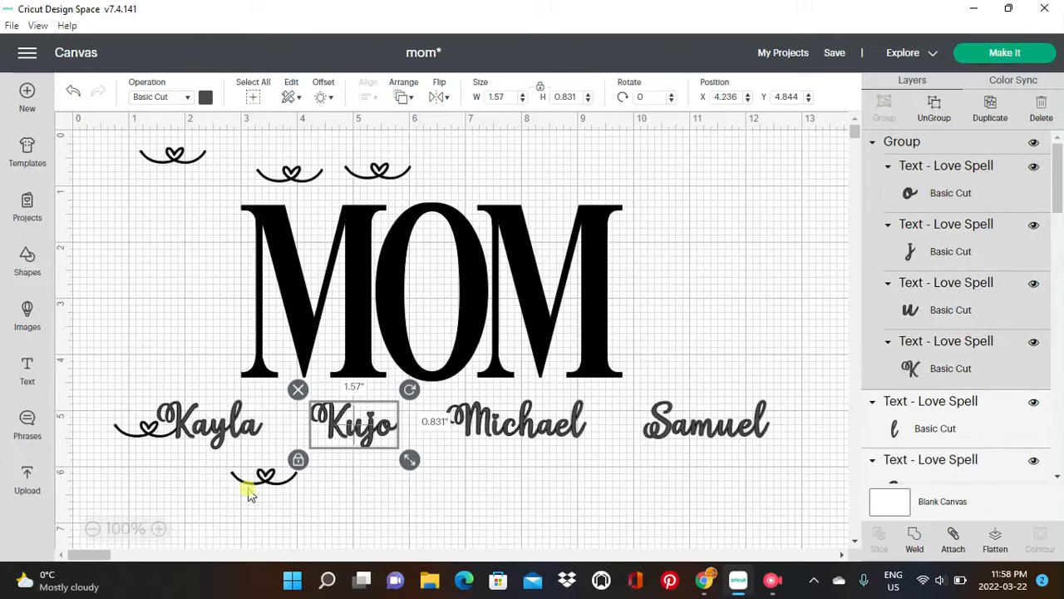
Return the flourish to the gap after the first name and shift the grouped second name against it, about X 4.13, Y 4.82.
drag(266, 473, 291, 430)
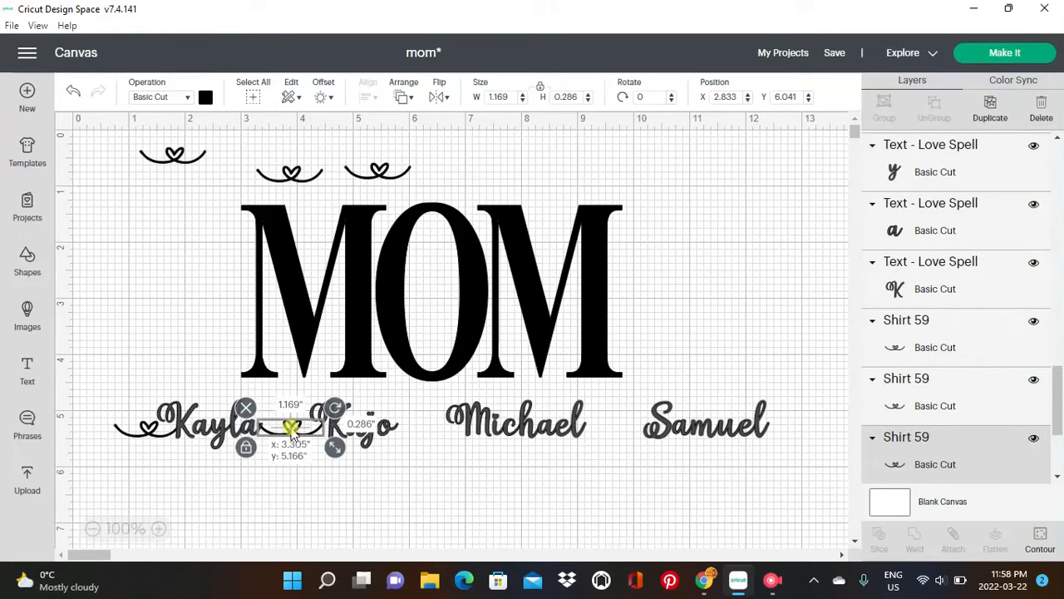
click(325, 477)
click(362, 428)
drag(362, 428, 342, 432)
click(352, 470)
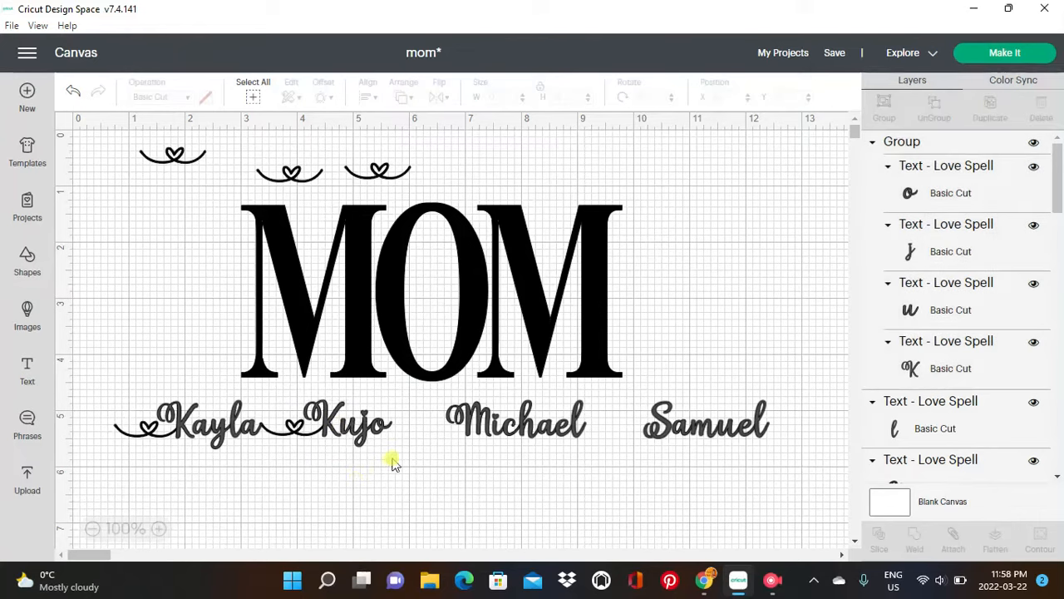
Fine-tune the second flourish so it joins the first name, and nudge the second name to about X 4.03, Y 4.77 to meet it.
click(298, 428)
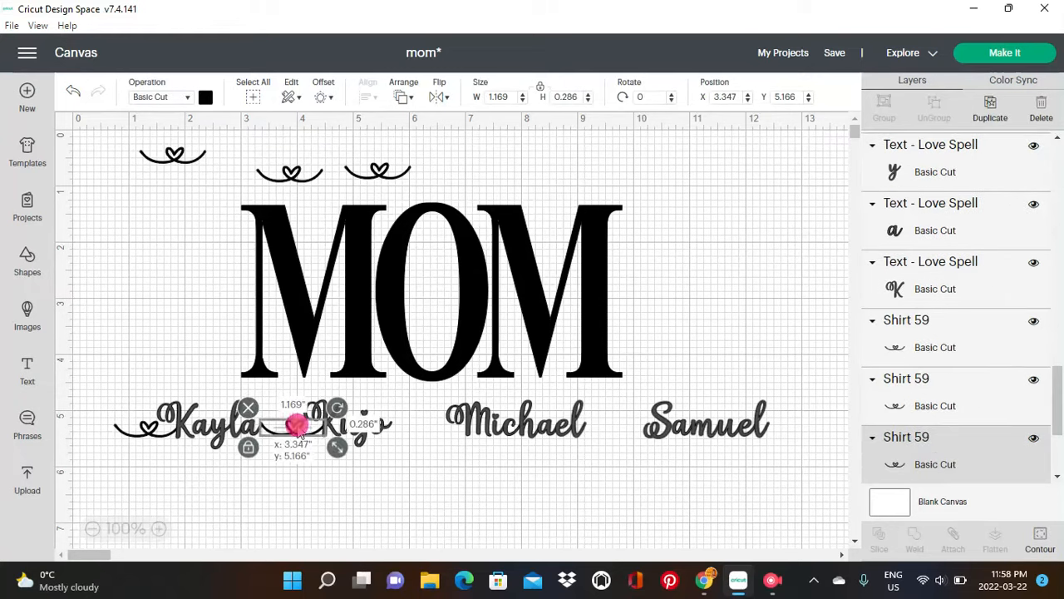
click(301, 471)
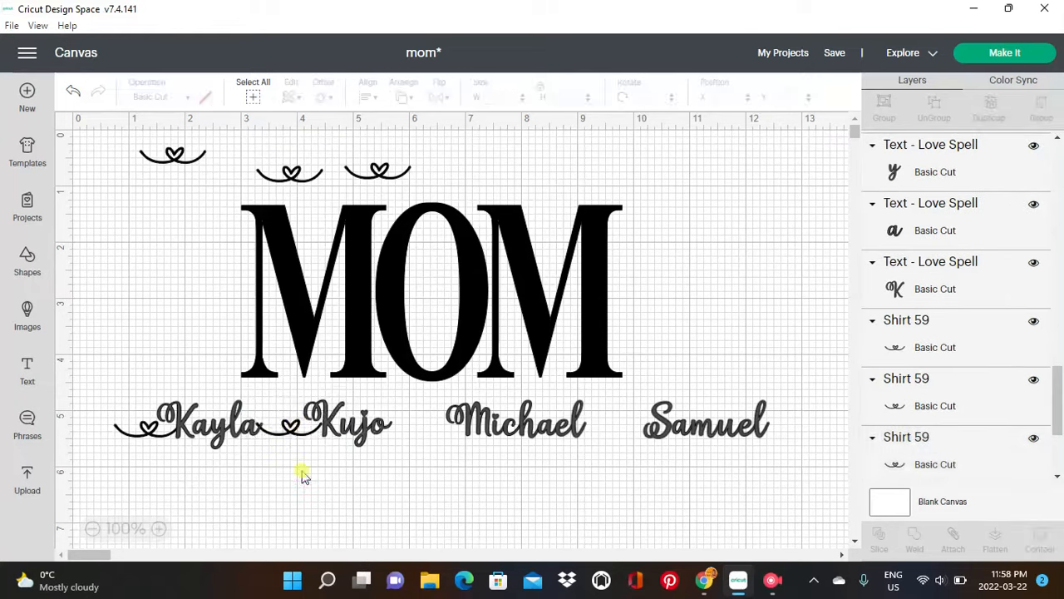
click(296, 427)
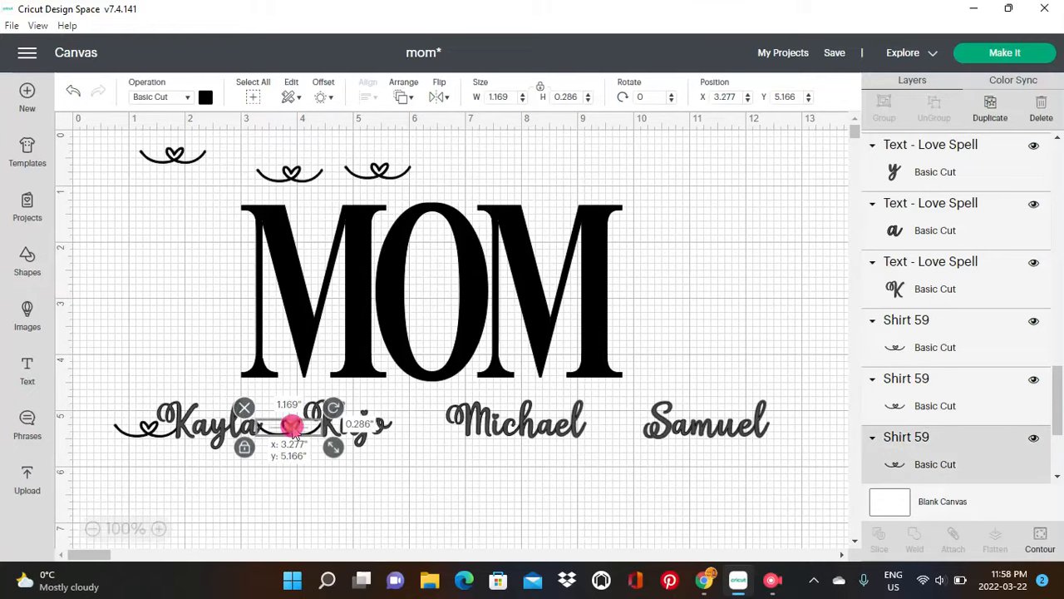
click(318, 479)
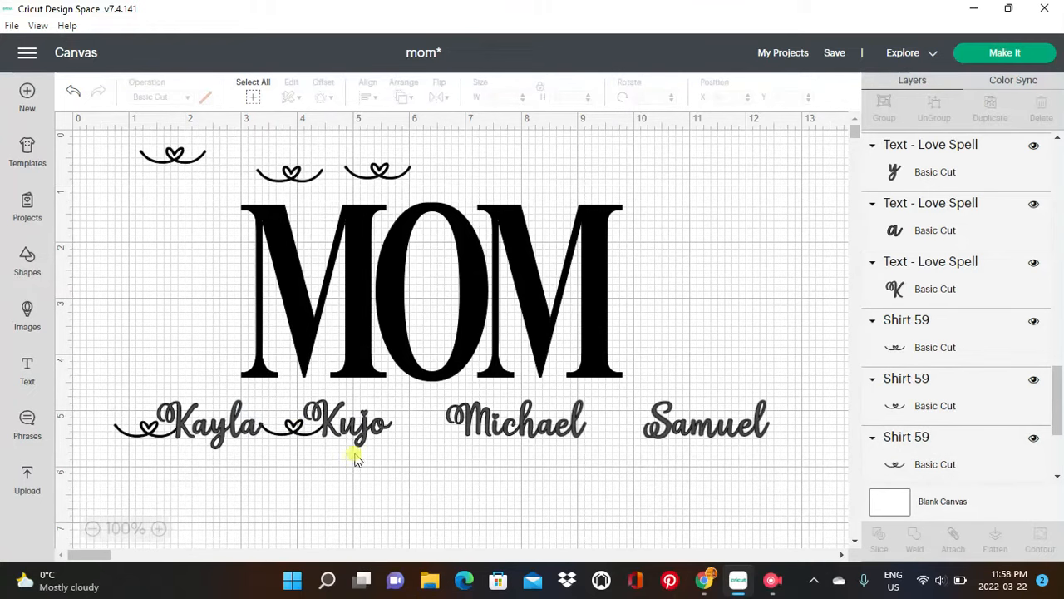
click(294, 429)
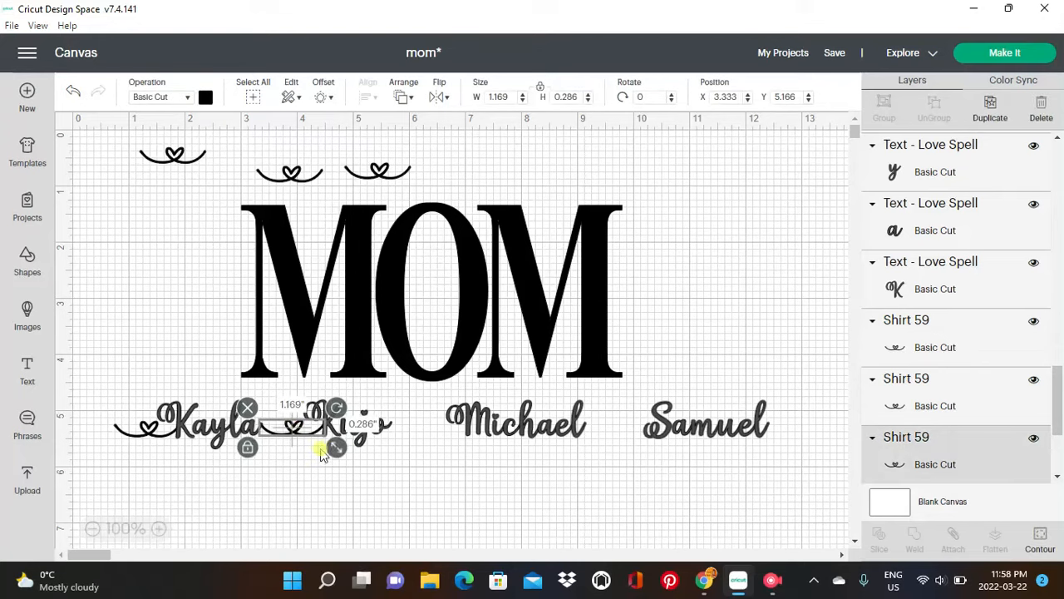
click(328, 442)
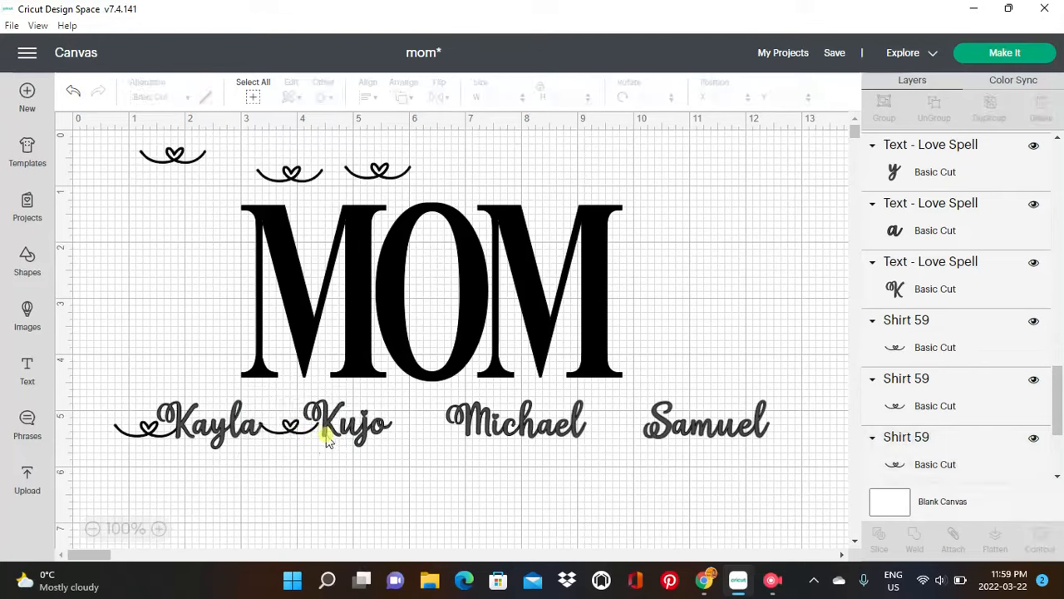
click(327, 427)
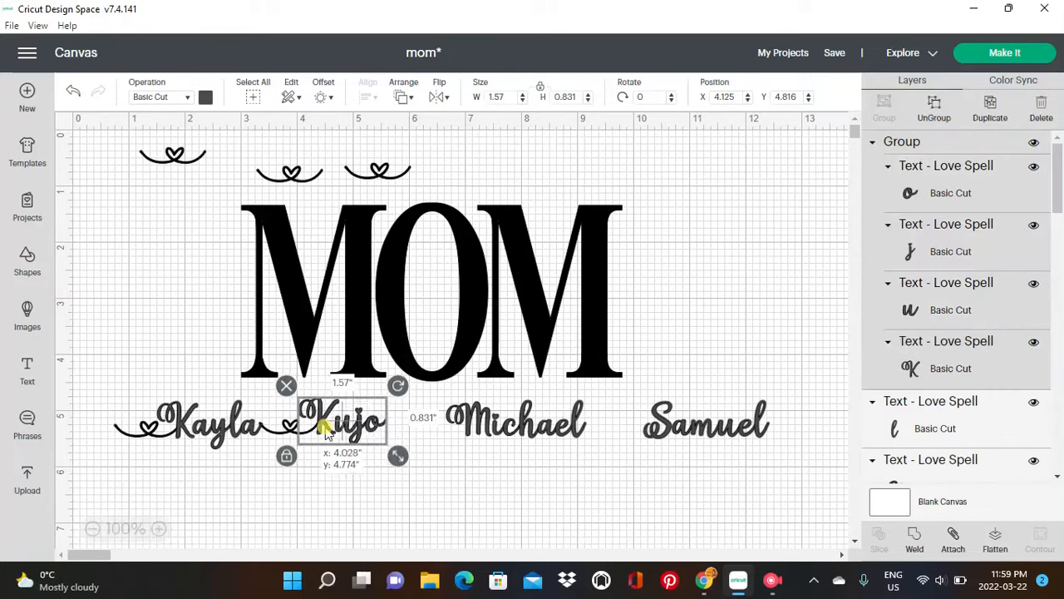
click(416, 460)
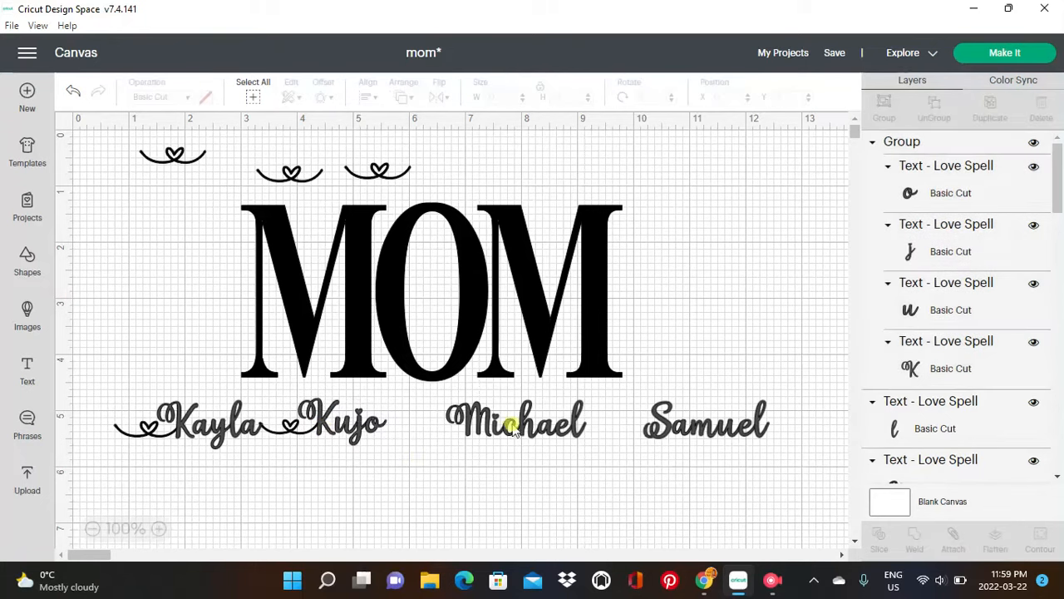
Undo the stray move of the third name's initial and group all of that name's letters.
drag(489, 434, 480, 443)
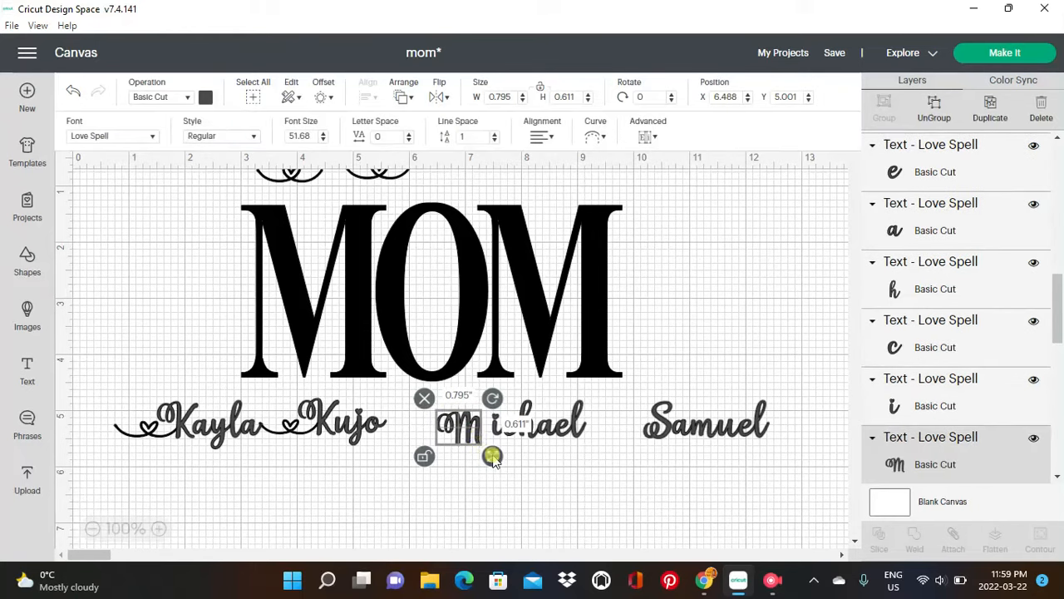
click(73, 91)
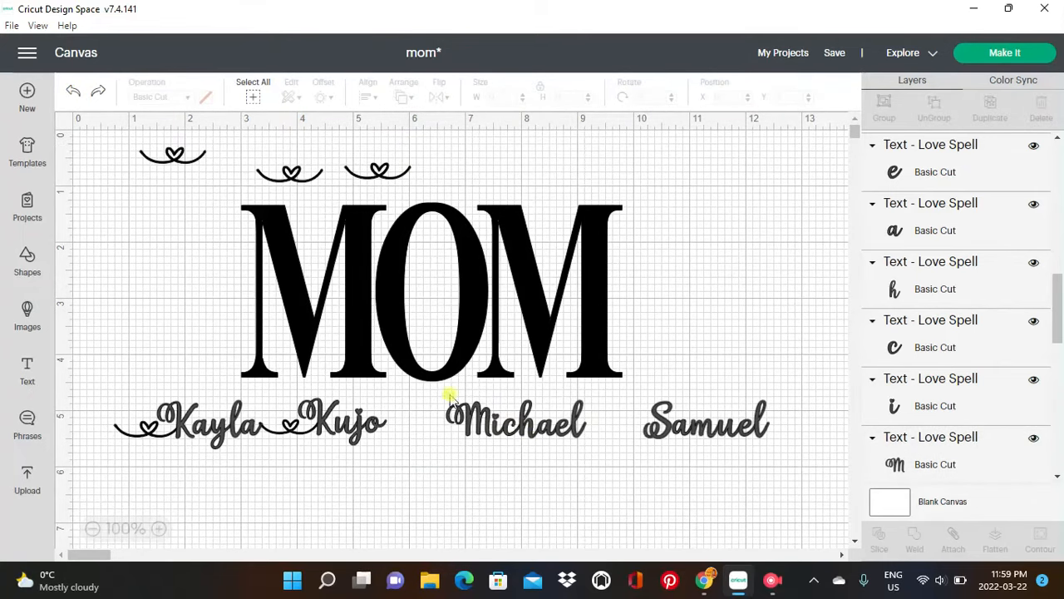
drag(446, 395, 592, 457)
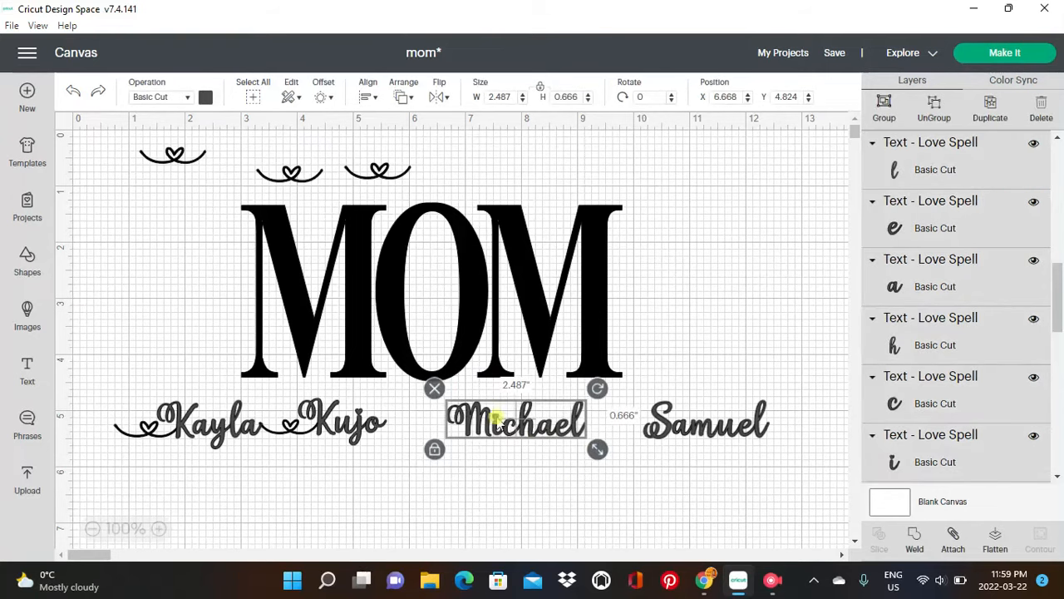
click(884, 104)
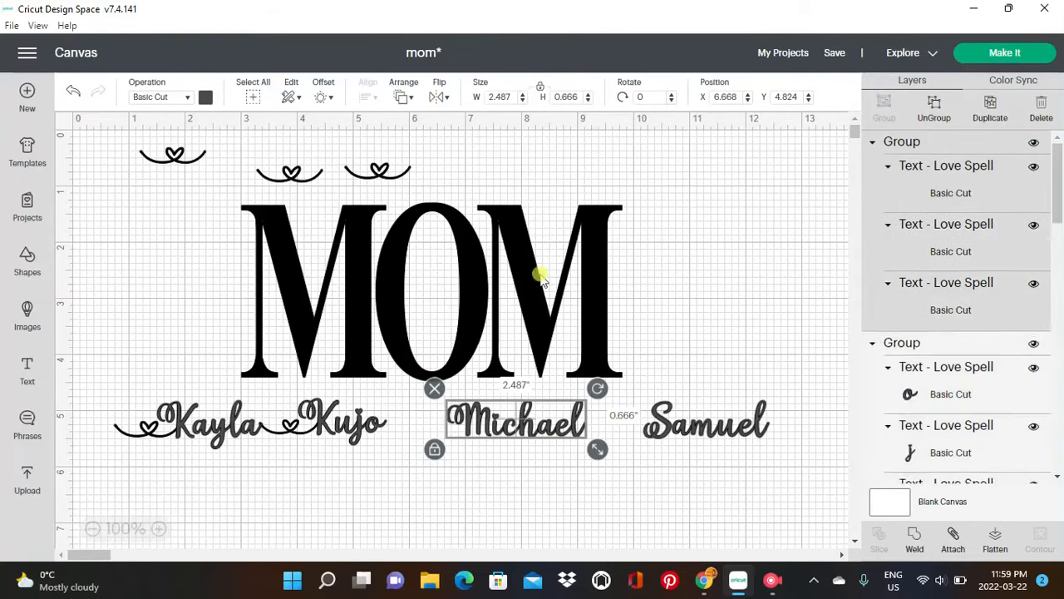
click(511, 489)
Place a heart flourish at the end of the second name and move the third name against it, about X 6.22, Y 4.78.
click(189, 163)
drag(189, 163, 445, 453)
click(413, 445)
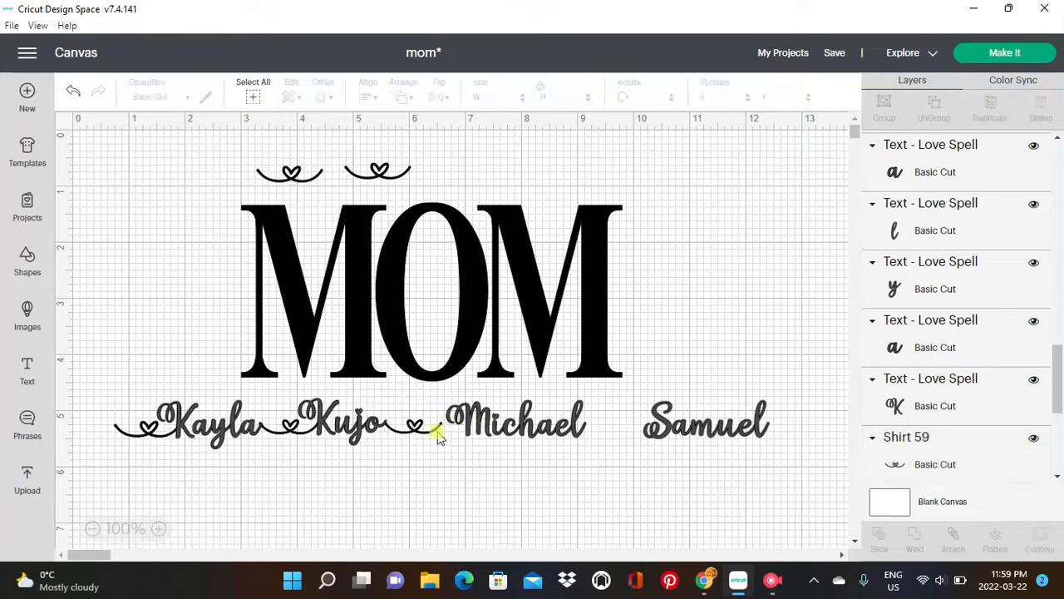
drag(474, 431, 457, 435)
click(446, 475)
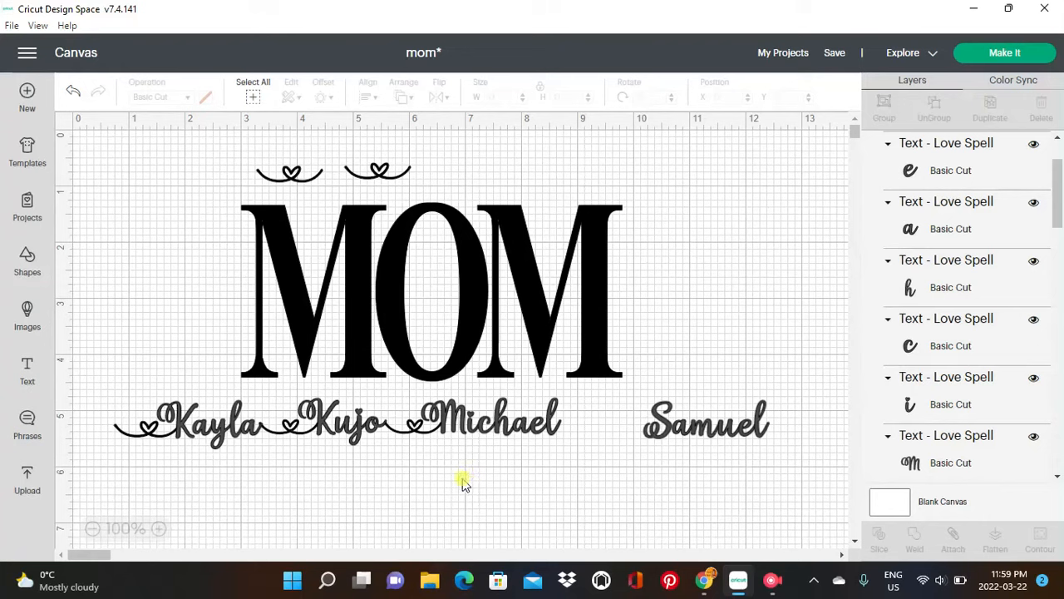
drag(474, 430, 471, 430)
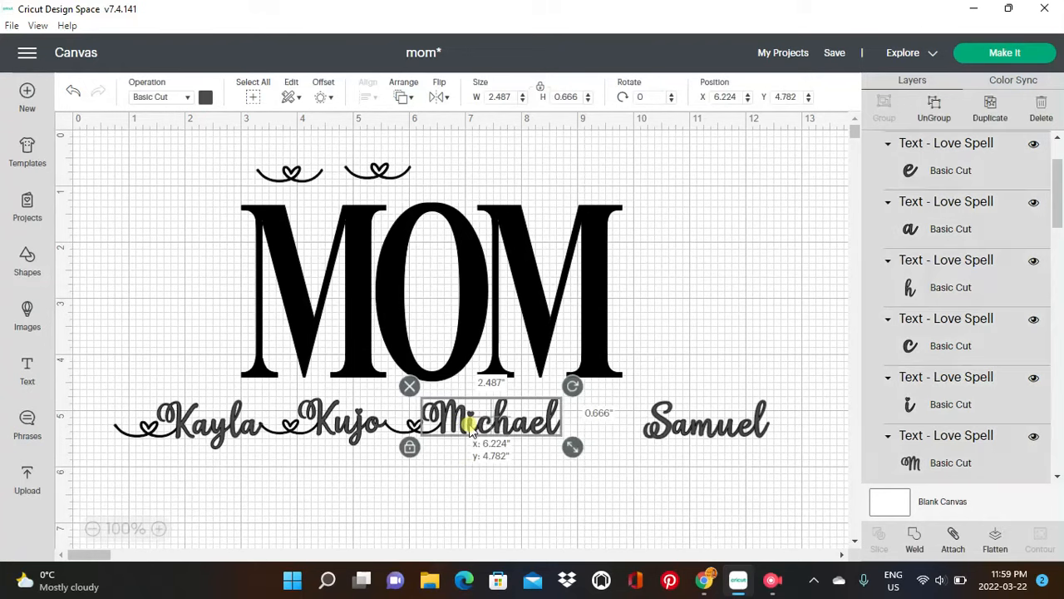
click(471, 466)
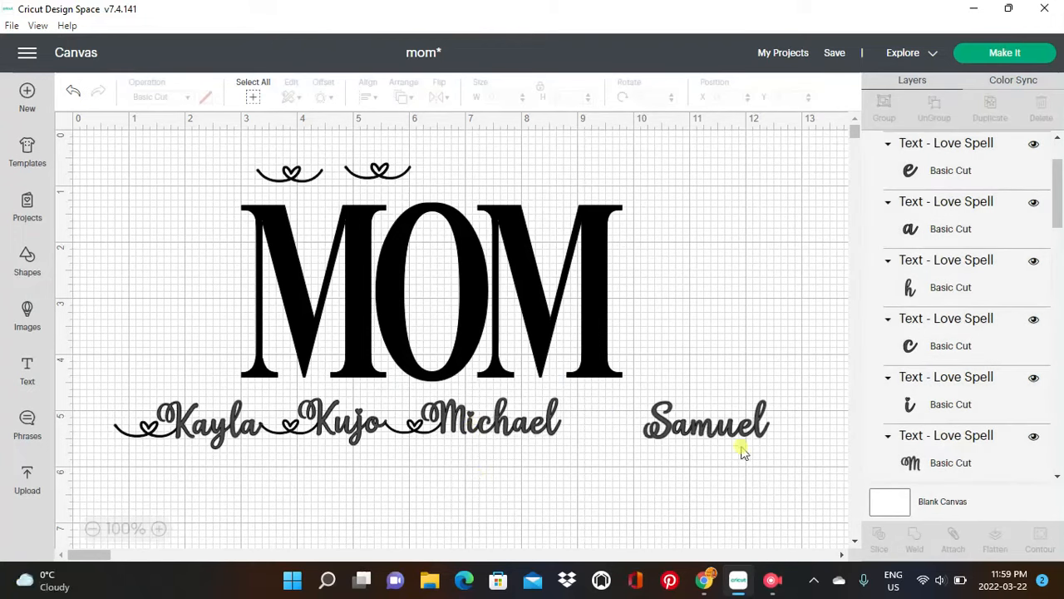
Move another heart flourish from above the MOM lettering to the end of the third name.
click(376, 173)
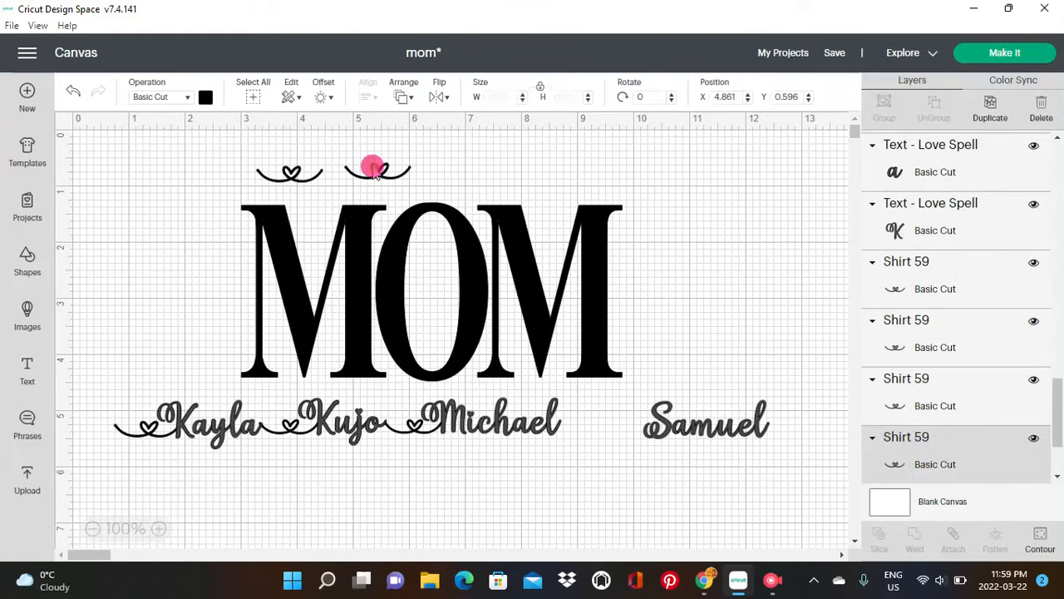
drag(382, 173, 593, 425)
click(621, 463)
click(593, 483)
click(602, 471)
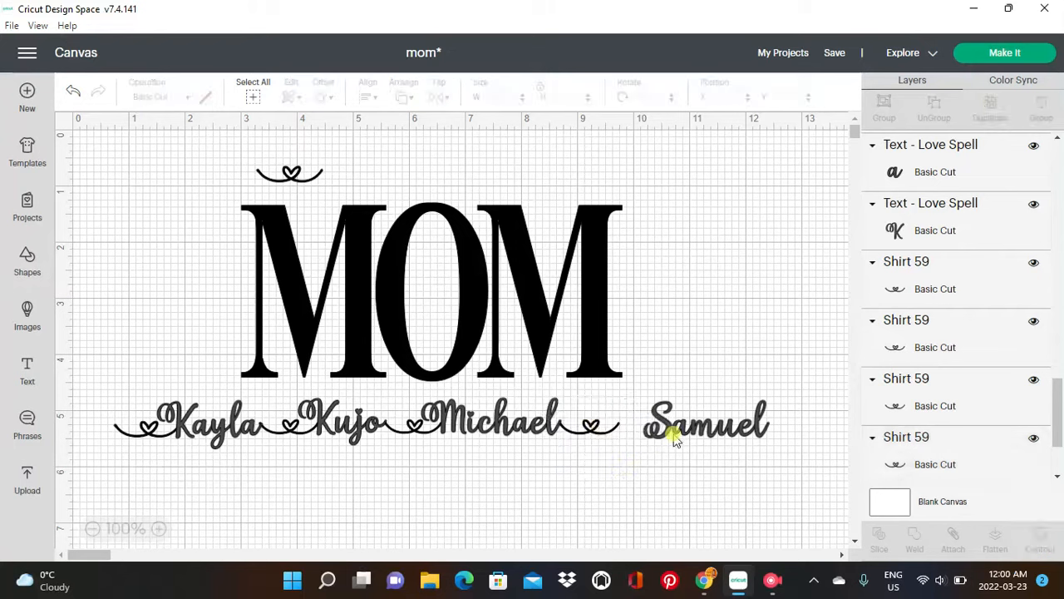
Group the fourth name's letters and move the name against the preceding flourish, about X 9.69, Y 4.77.
drag(642, 393, 794, 458)
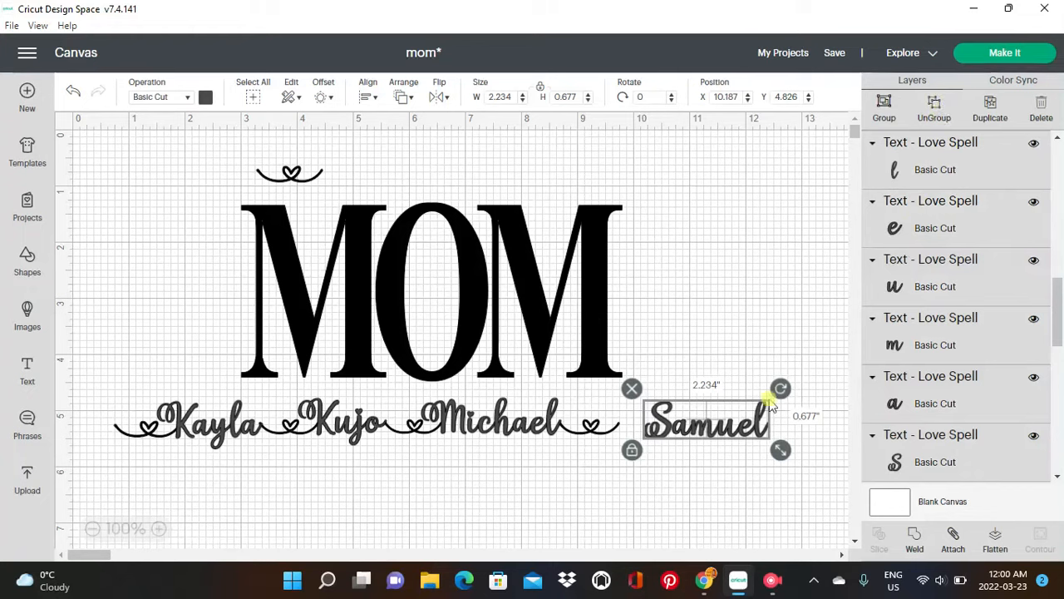
click(884, 104)
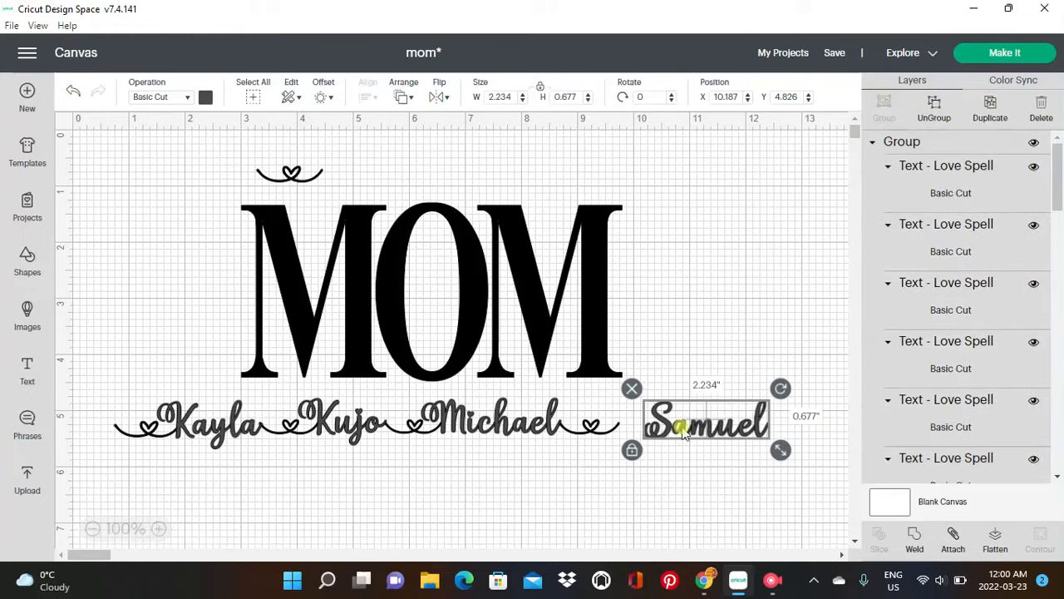
drag(695, 435, 668, 420)
click(673, 455)
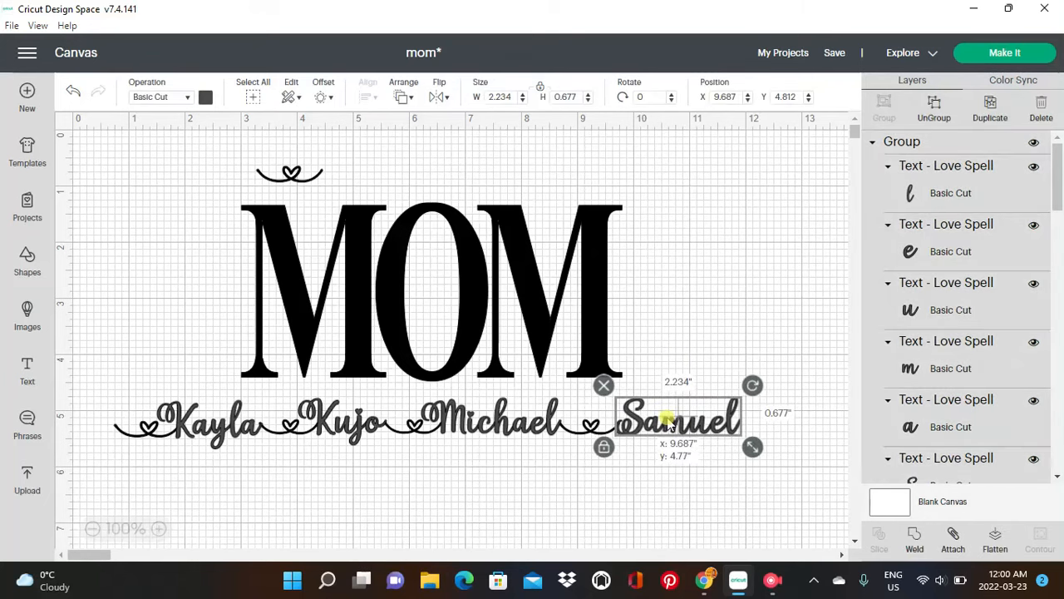
Nudge the fourth name slightly until its initial meets the end of the preceding heart flourish.
click(670, 451)
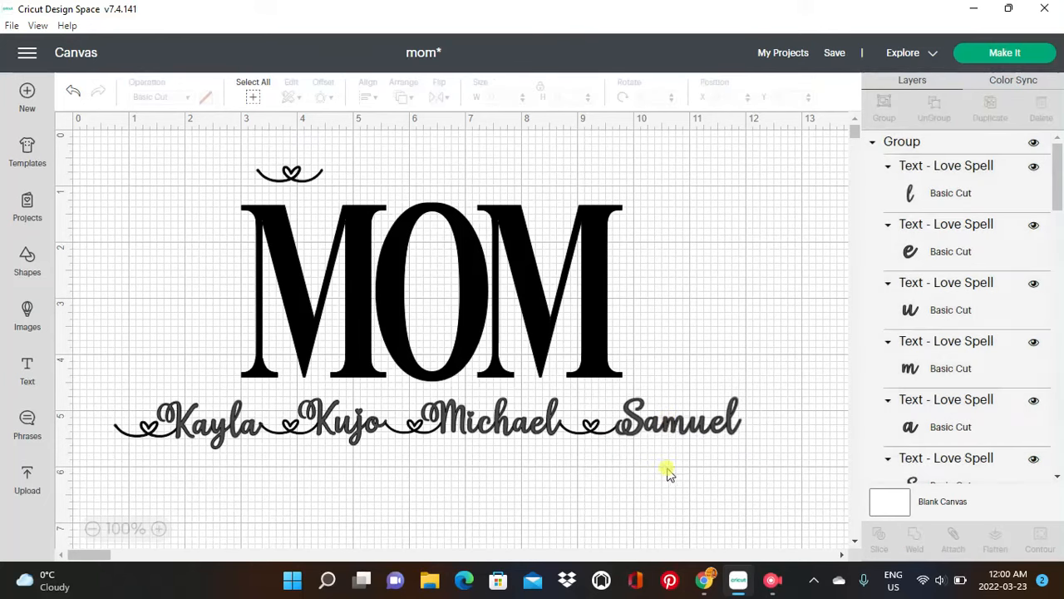
drag(703, 424, 697, 420)
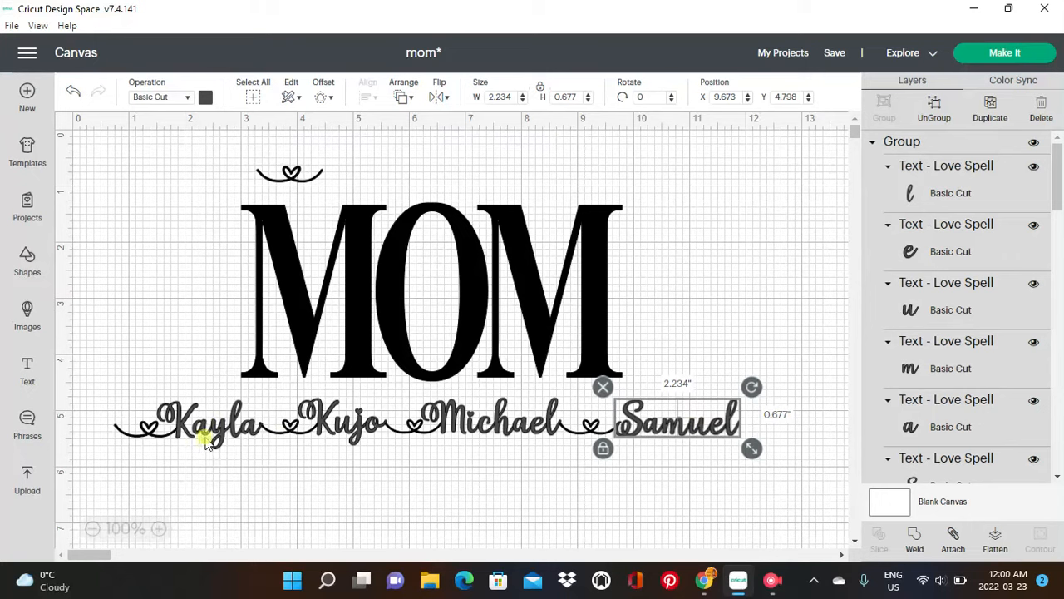
click(676, 449)
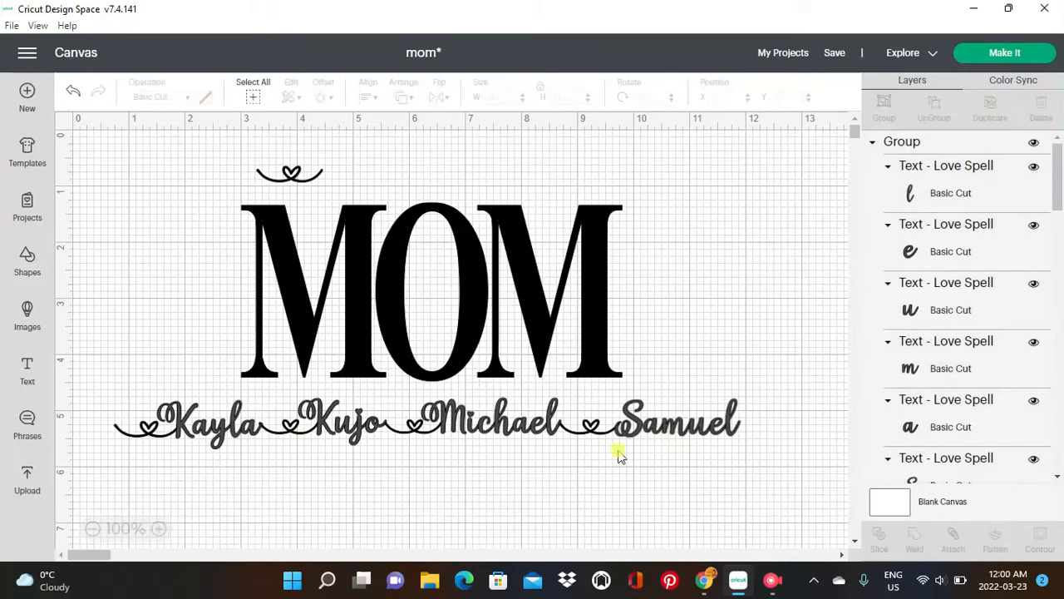
click(657, 427)
click(649, 458)
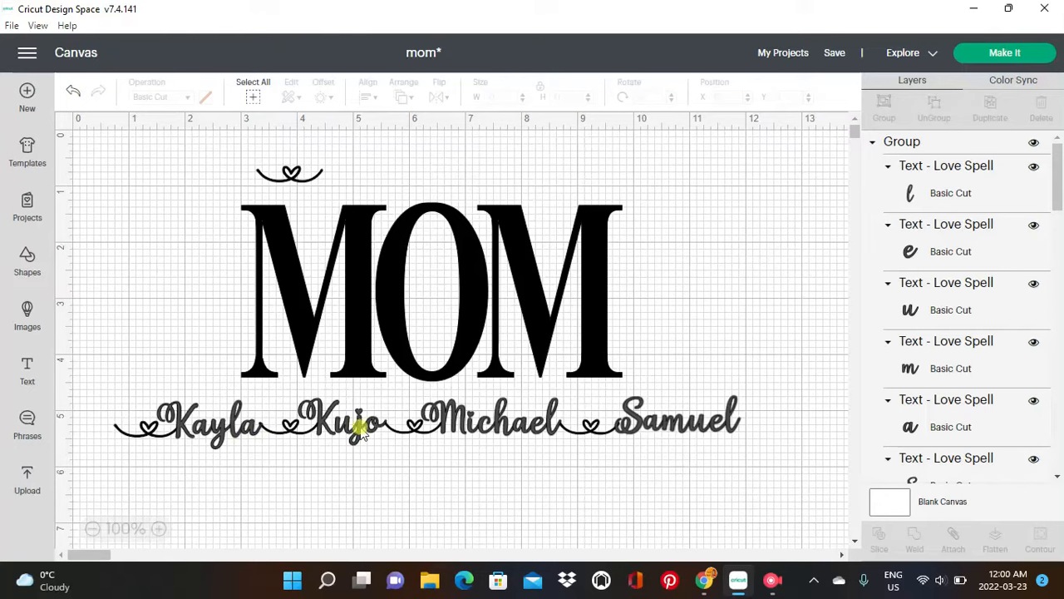
Nudge the second name slightly lower and move the heart flourish above MOM to the end of the fourth name.
drag(360, 431, 363, 439)
click(376, 494)
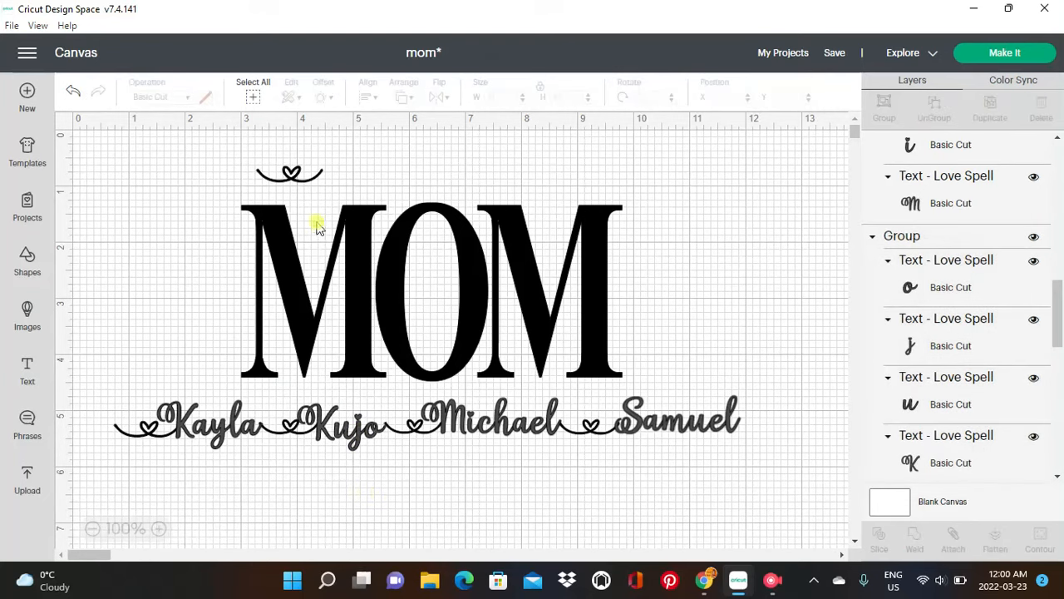
drag(290, 172, 783, 430)
click(761, 497)
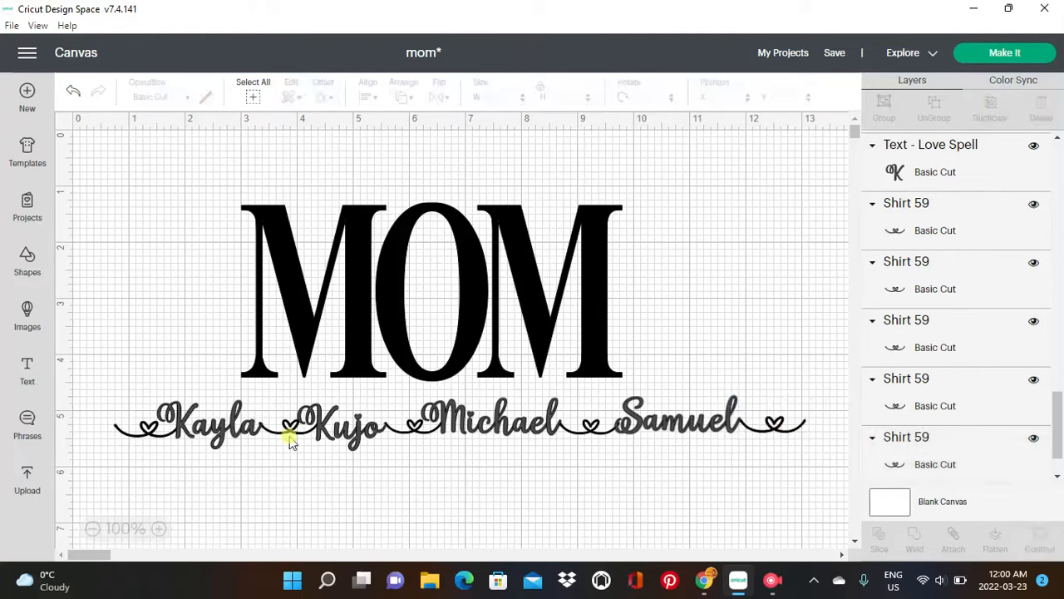
Attach all four names and their heart flourishes together and move the row to about X 0.85, Y 4.94.
drag(113, 404, 813, 453)
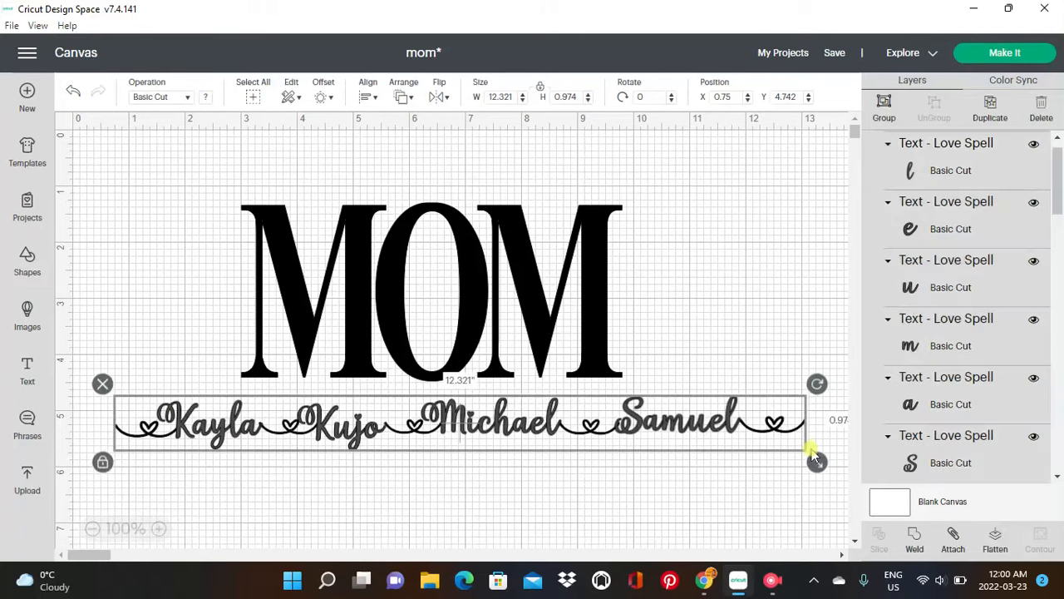
click(939, 542)
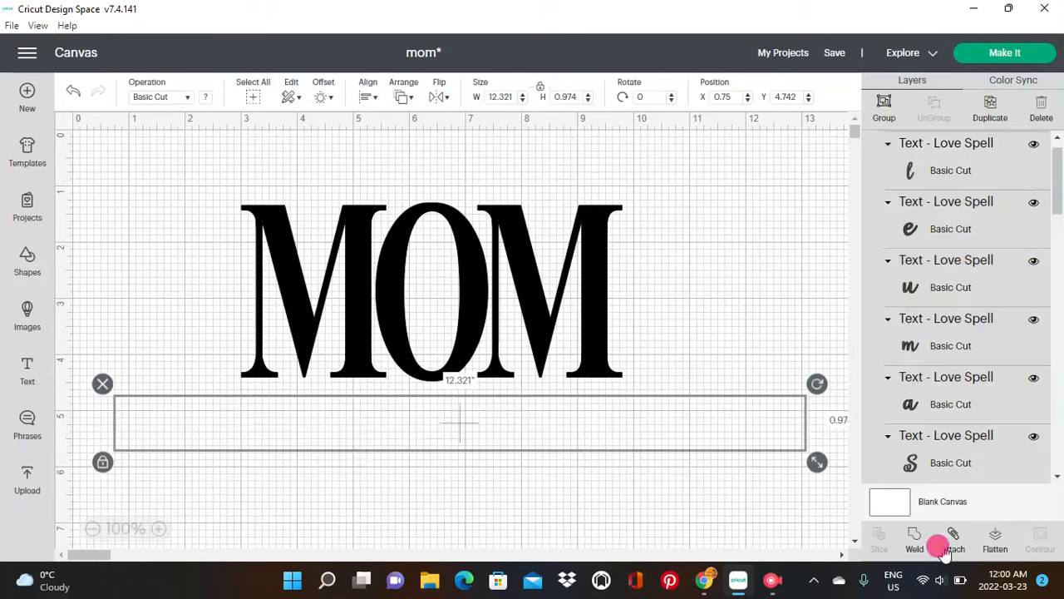
mouse_move(552, 409)
mouse_down()
mouse_move(491, 437)
mouse_move(547, 444)
mouse_move(559, 357)
mouse_move(553, 424)
mouse_up()
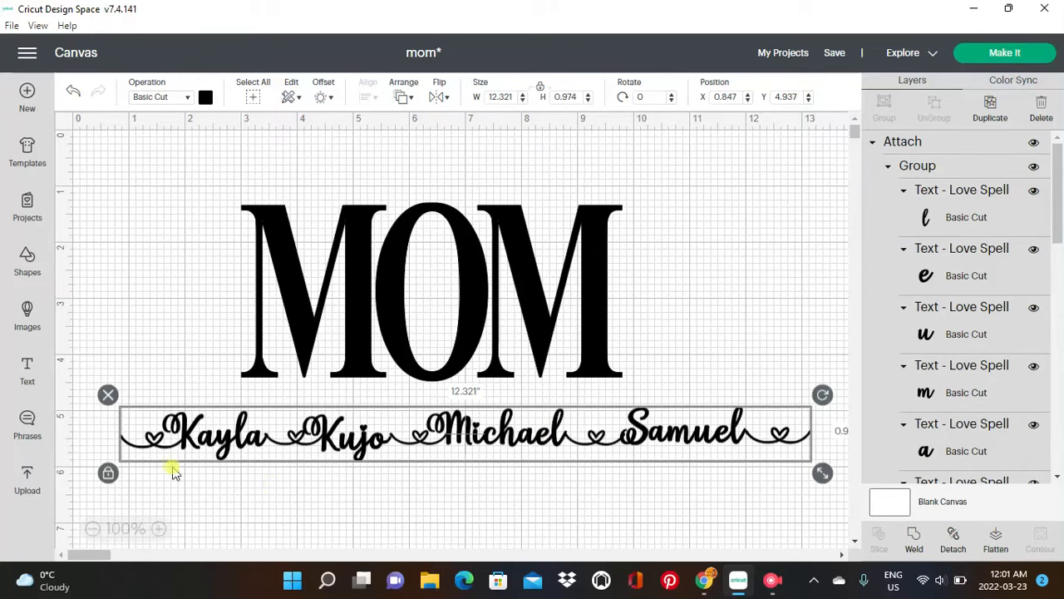
Resize the attached names row to about 10.016 by 1.071 inches and place it across the middle of MOM, about X 1.51, Y 2.42.
drag(822, 474, 722, 483)
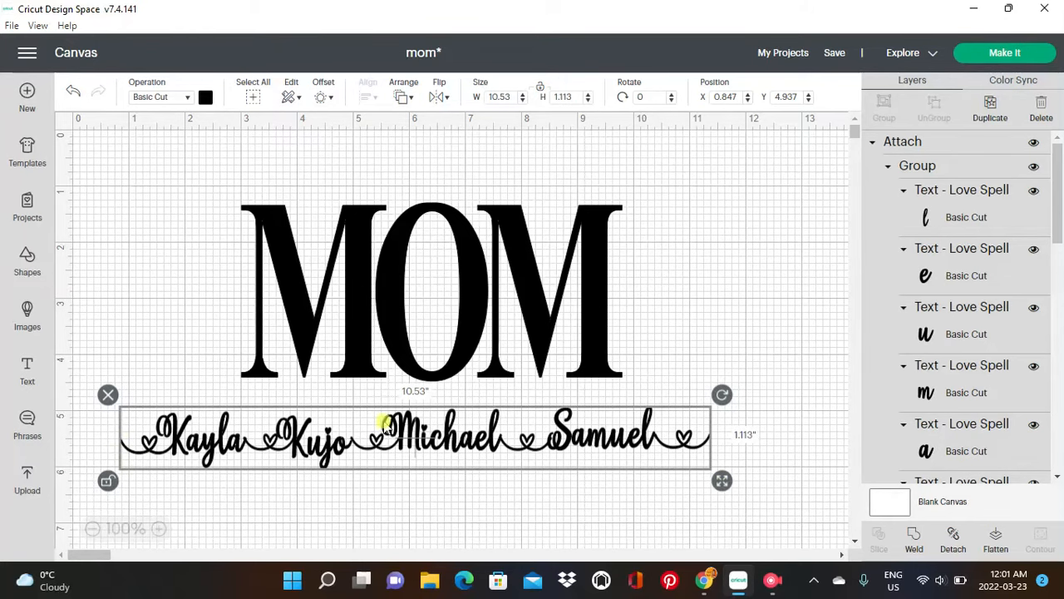
drag(397, 449, 416, 299)
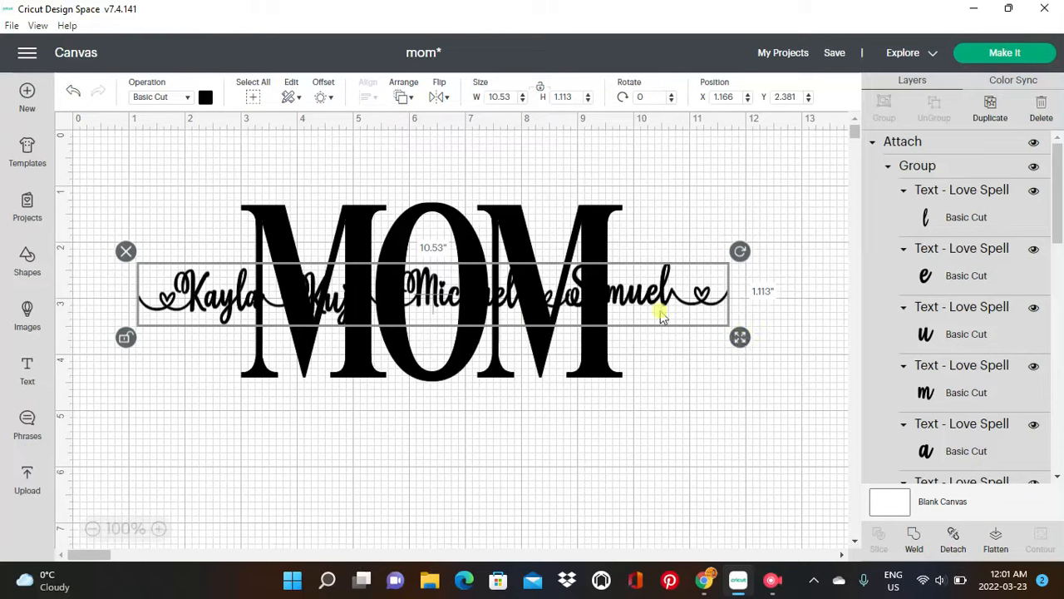
drag(740, 335, 711, 333)
drag(621, 295, 650, 304)
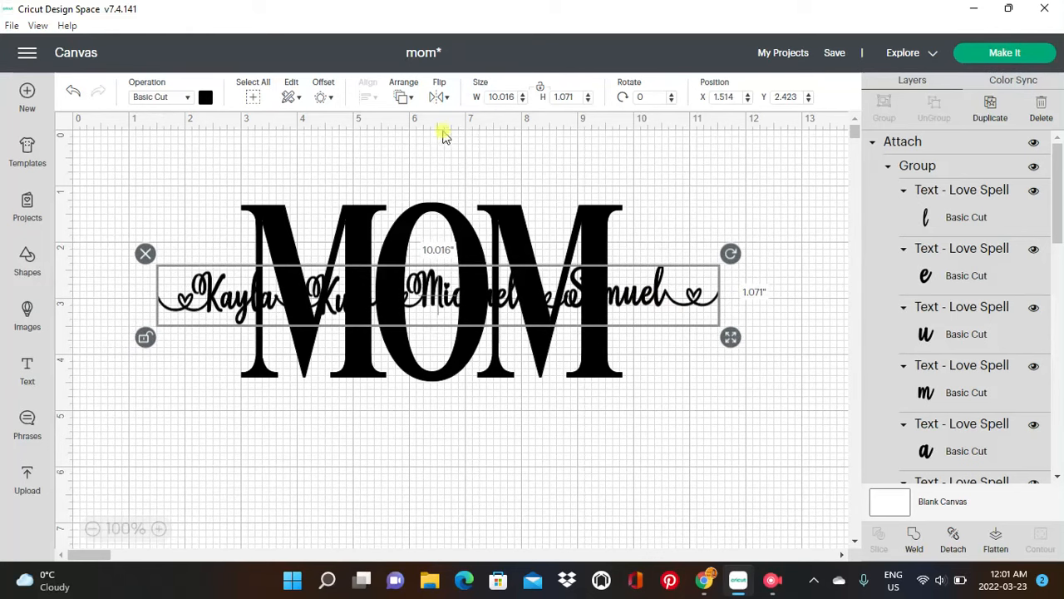
click(413, 99)
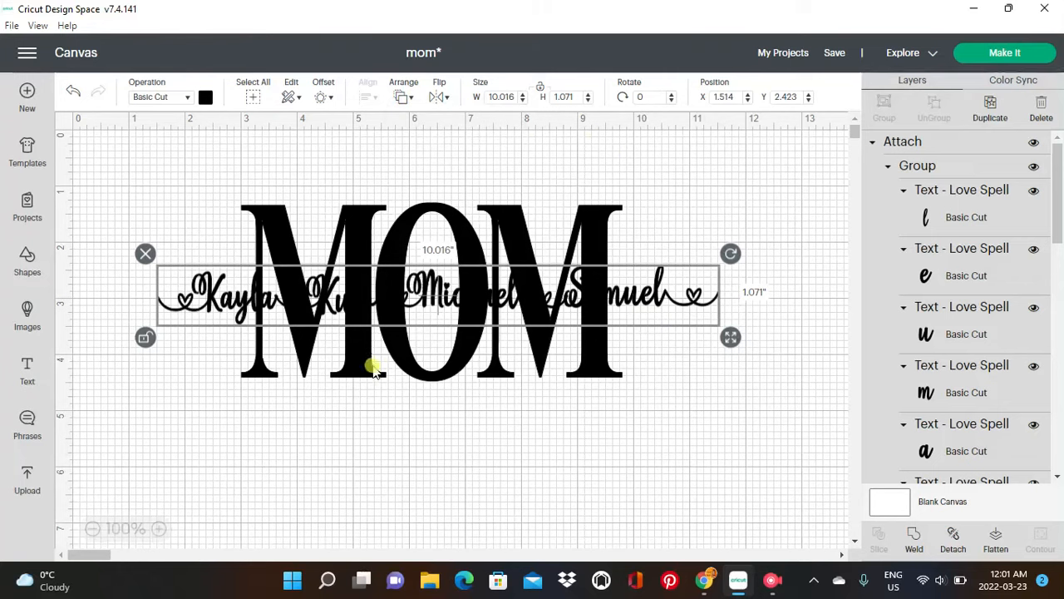
Apply a 0.222 inch offset with rounded corners and welded offsets to the names row.
click(328, 97)
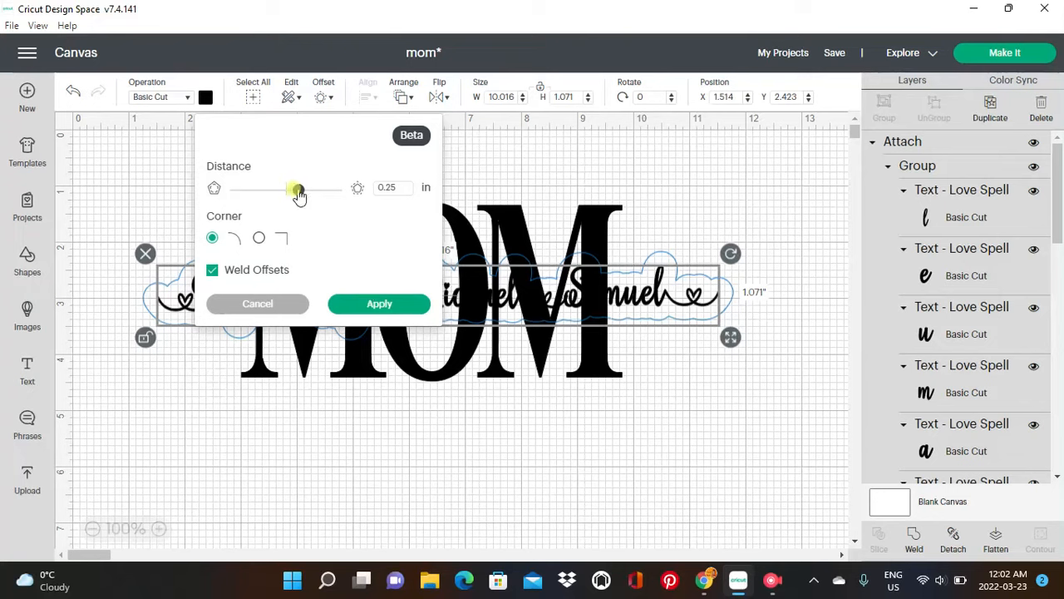
drag(298, 193, 306, 194)
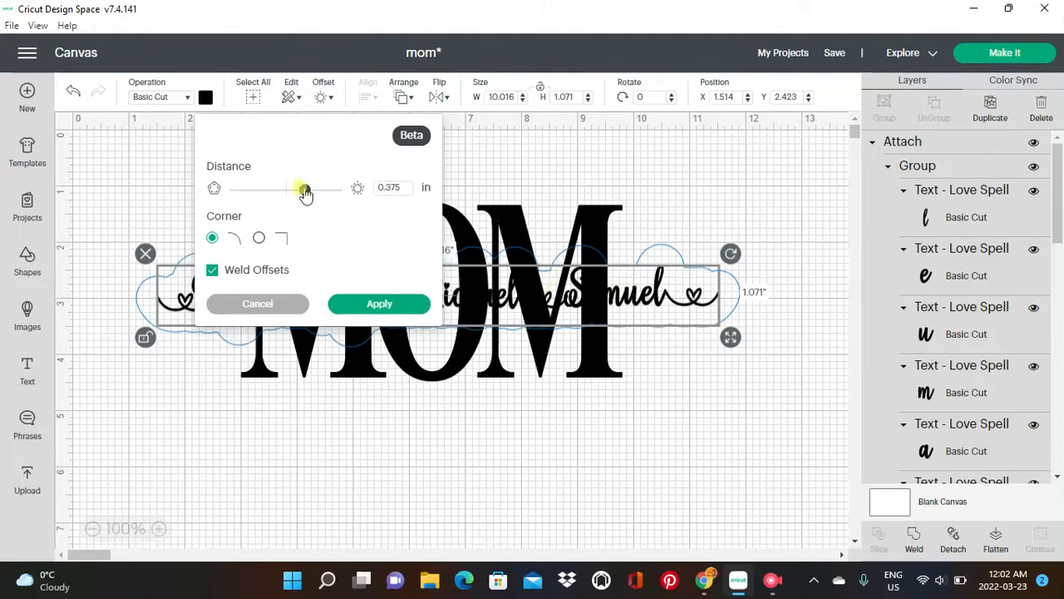
drag(306, 192, 312, 193)
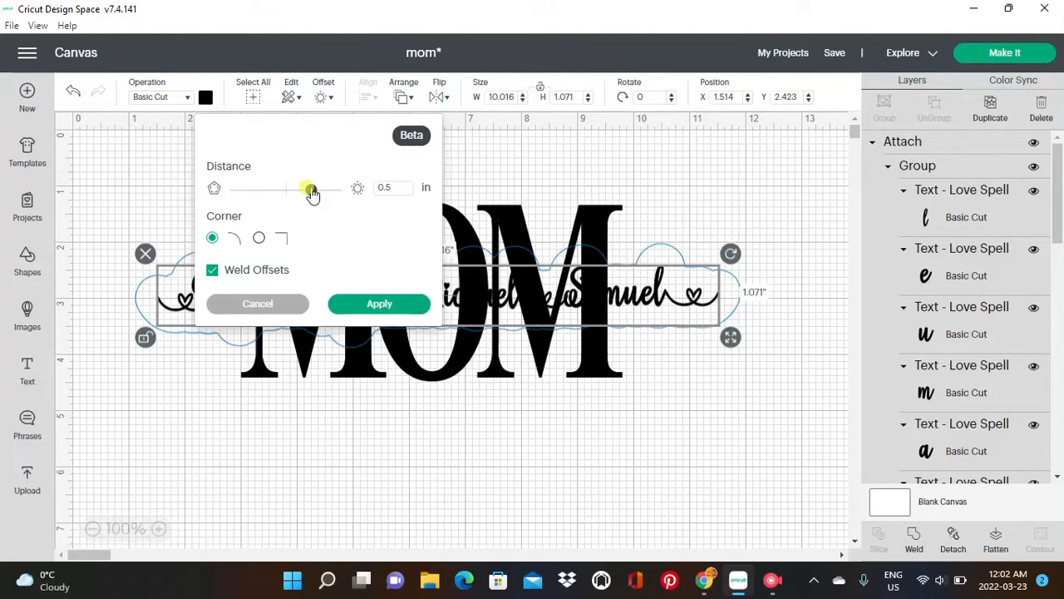
drag(311, 191, 299, 195)
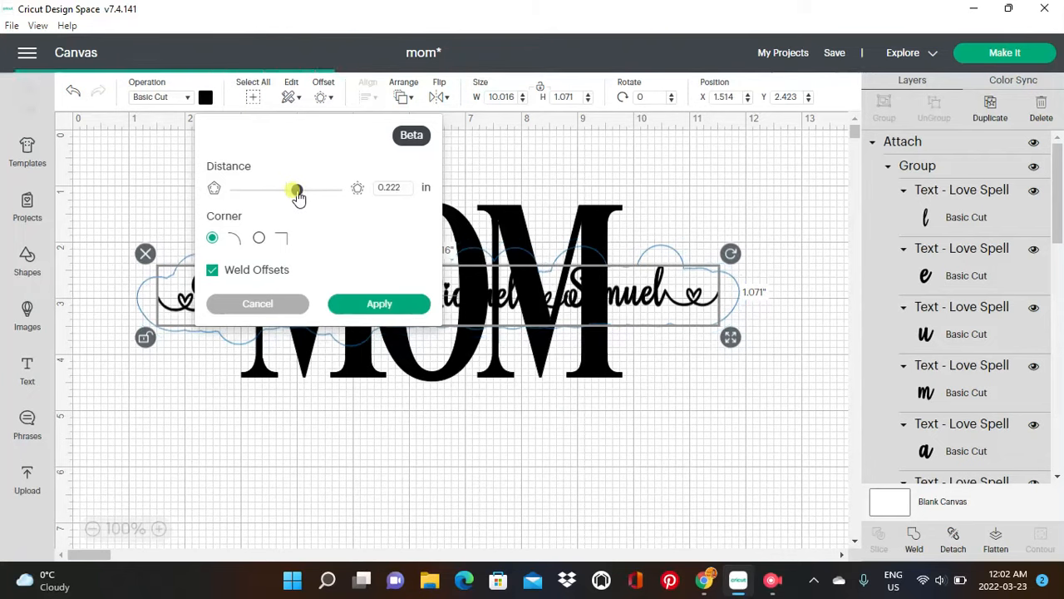
click(378, 307)
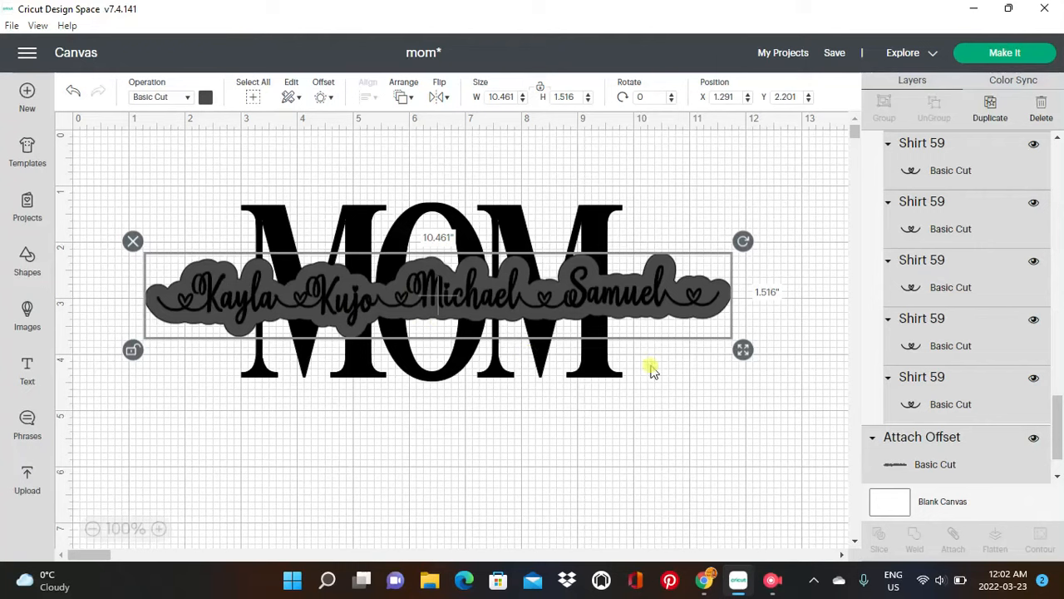
Move the names row off its offset shape to below the MOM lettering, about X 1.47, Y 4.84.
click(324, 416)
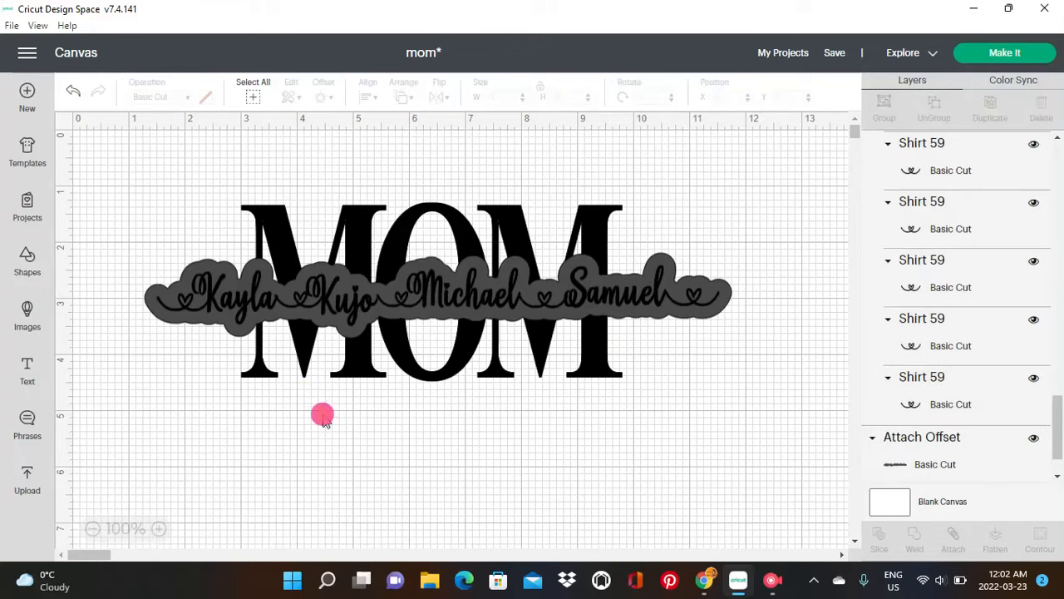
click(339, 326)
drag(339, 326, 337, 462)
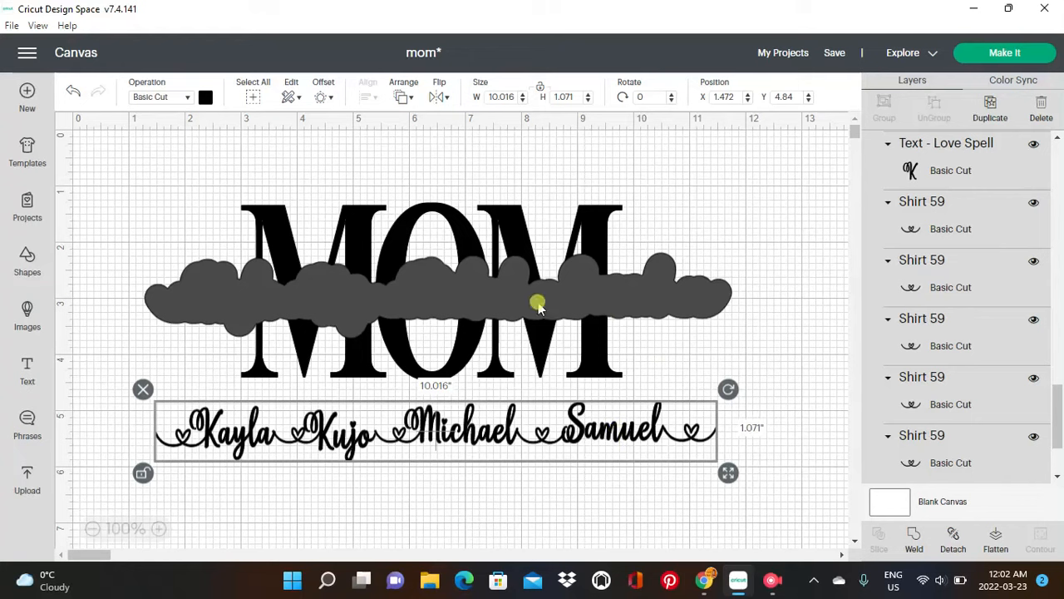
click(185, 202)
Select the MOM lettering together with the offset shape and slice them.
drag(164, 181, 175, 175)
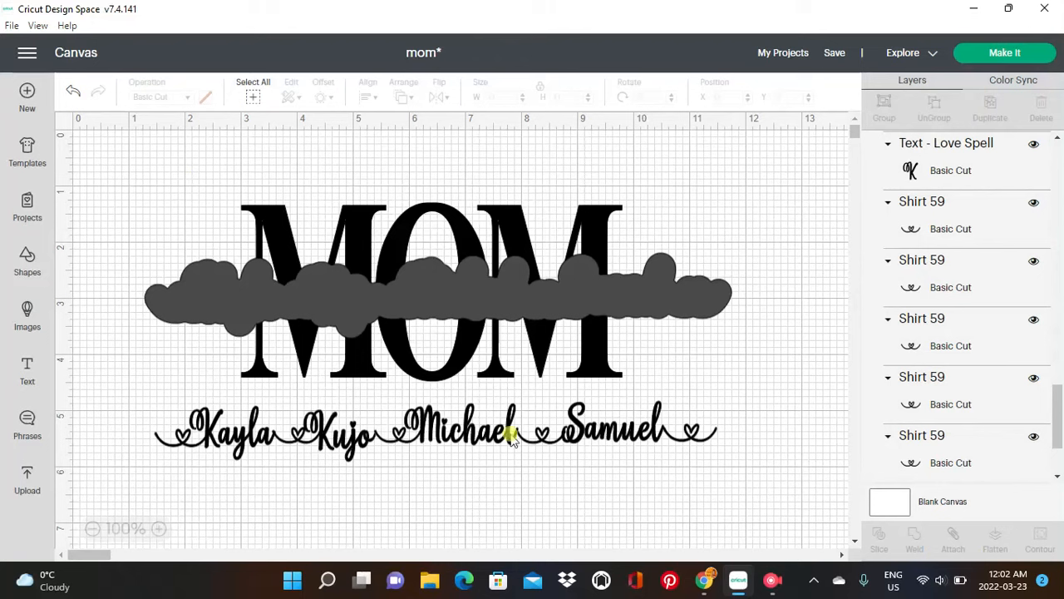
drag(164, 195, 767, 393)
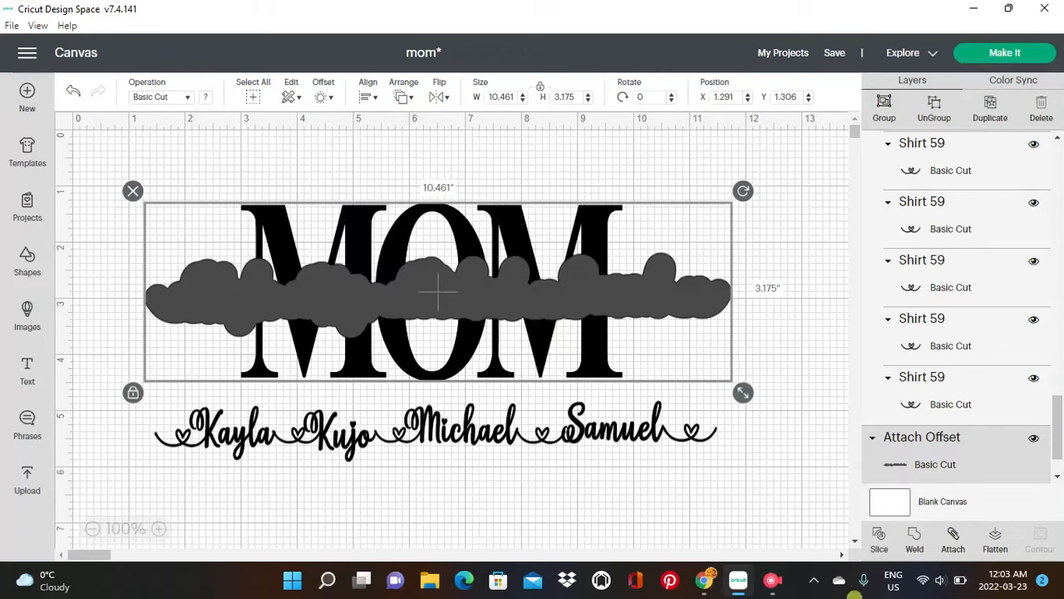
click(880, 542)
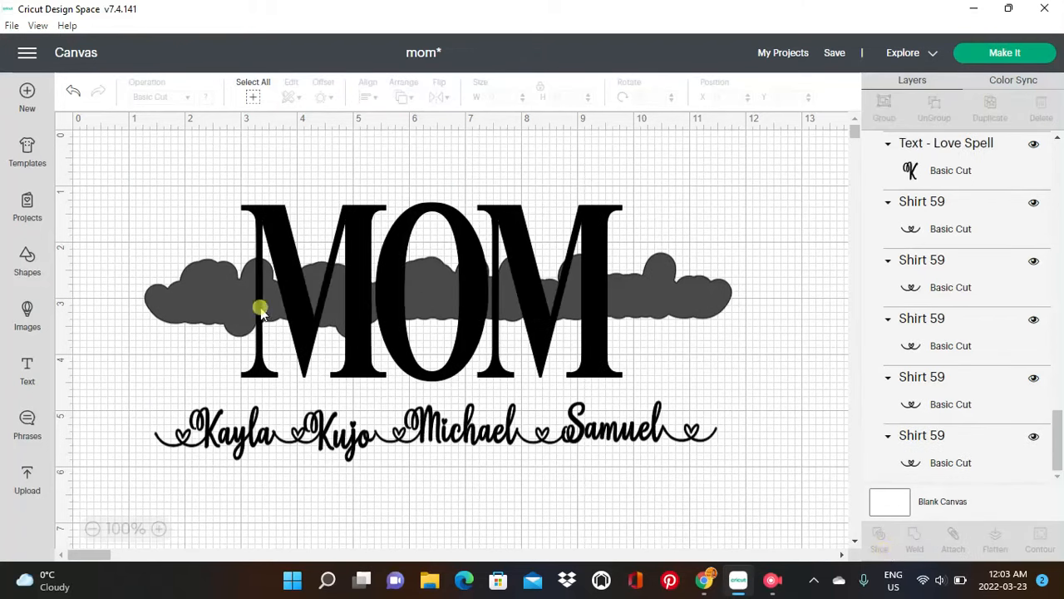
Delete the leftover offset and letter pieces from the slice, moving the cut MOM lettering aside to reach them.
click(235, 306)
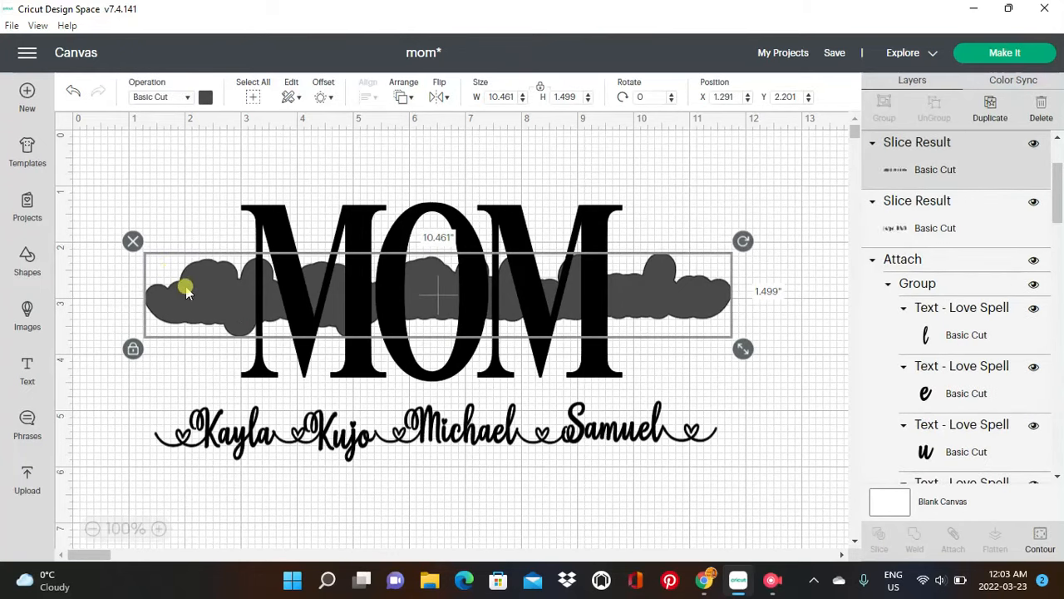
drag(186, 286, 158, 321)
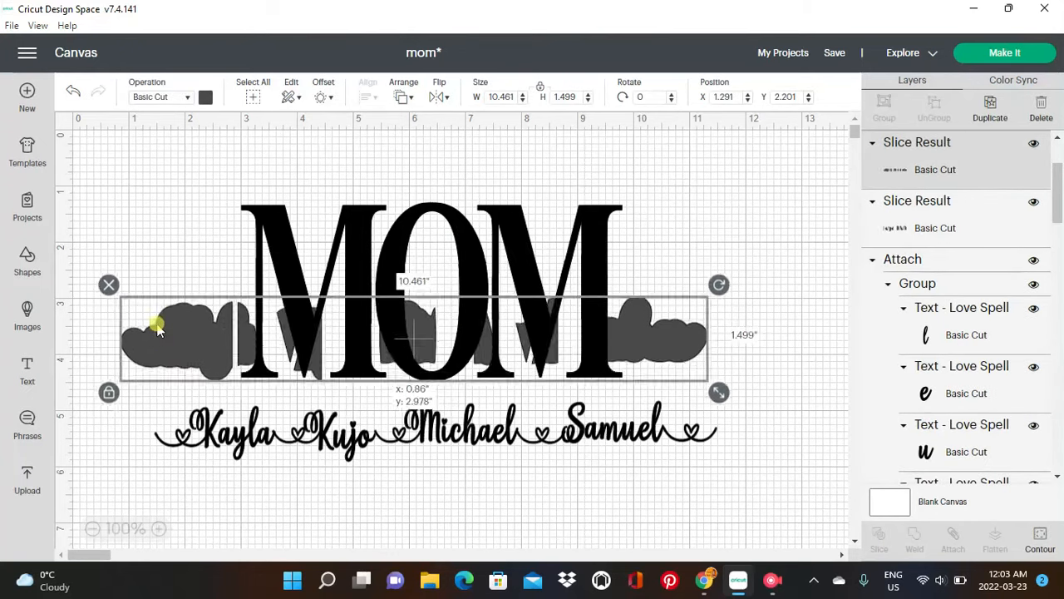
click(106, 275)
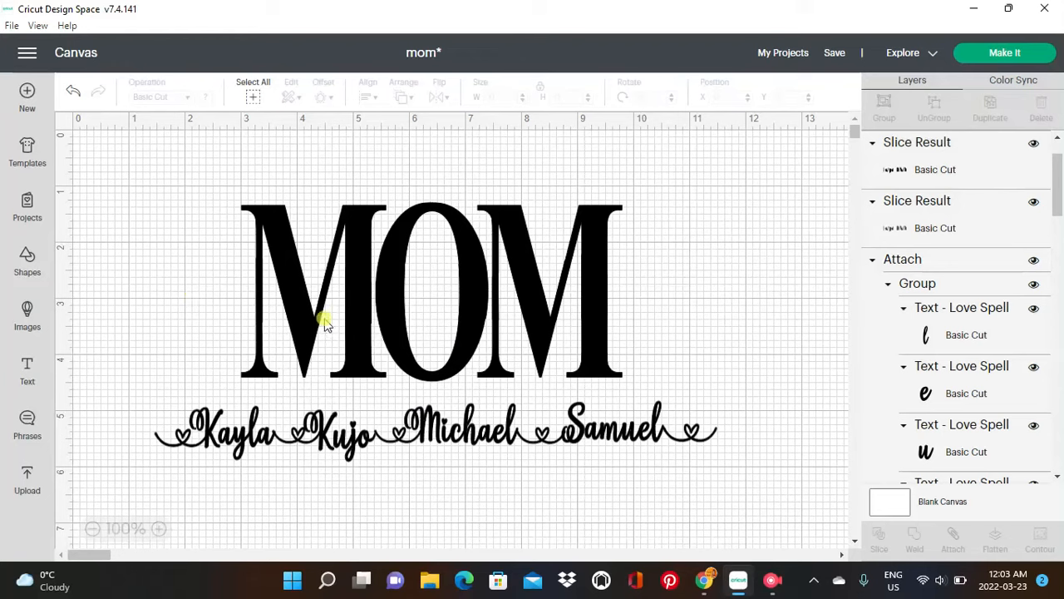
drag(312, 313, 353, 297)
click(260, 282)
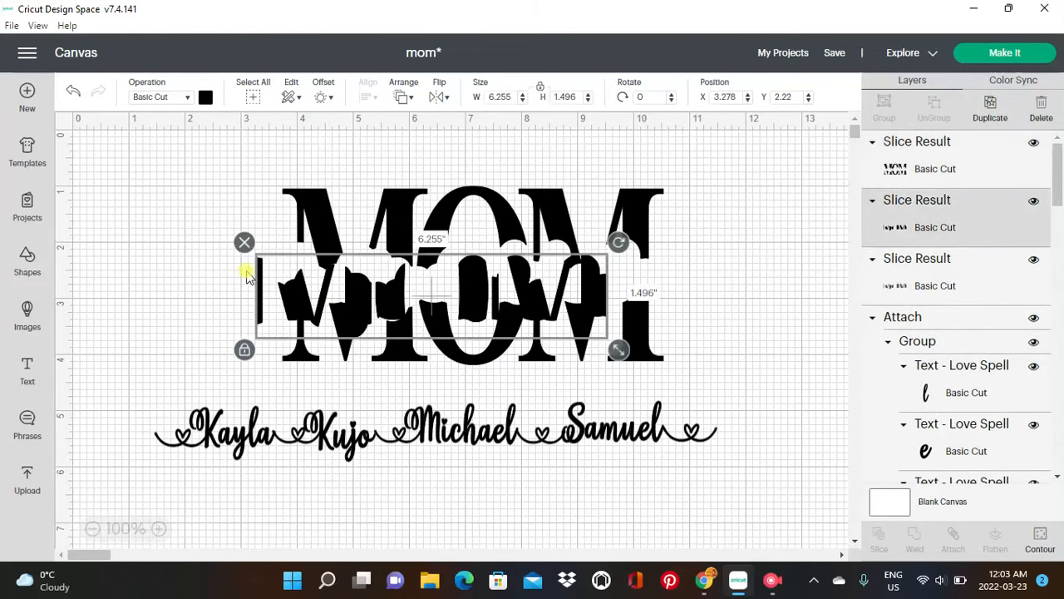
click(243, 242)
click(293, 290)
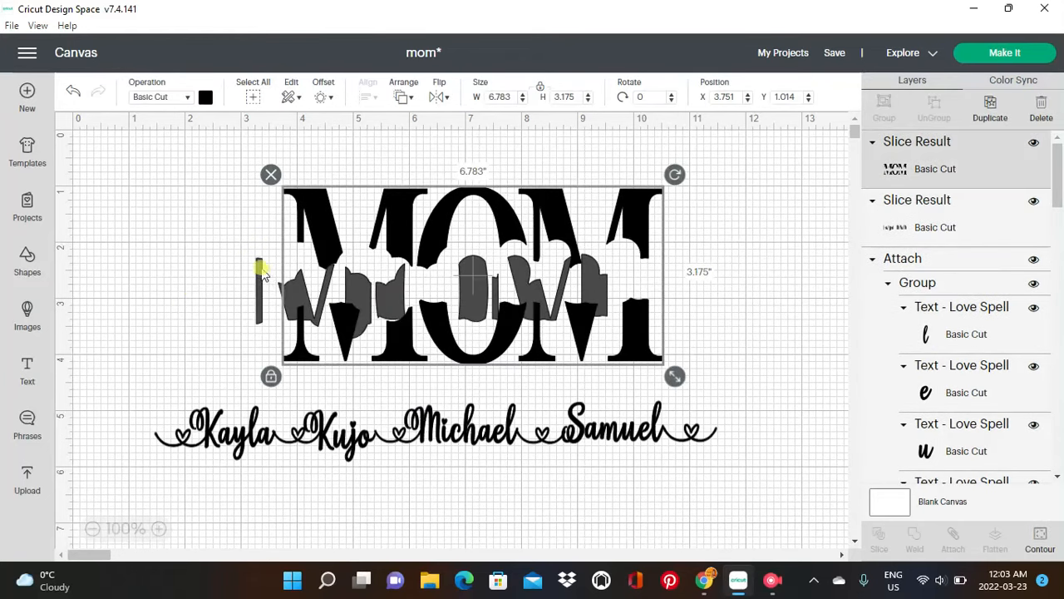
click(259, 283)
click(244, 242)
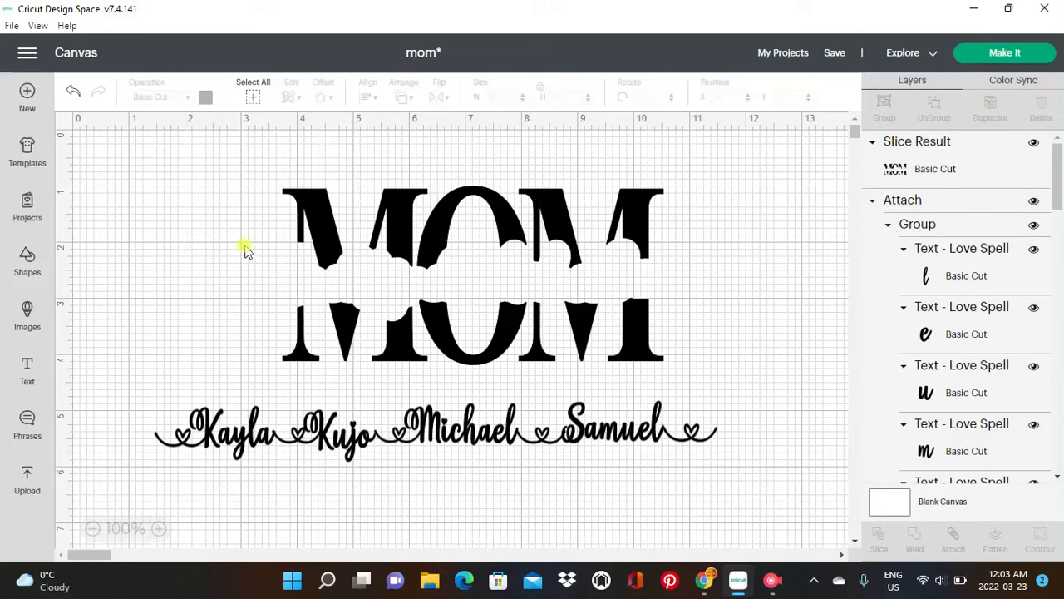
Move the cut MOM lettering back above the names row and fit the names row into the gap across it.
drag(405, 241, 368, 240)
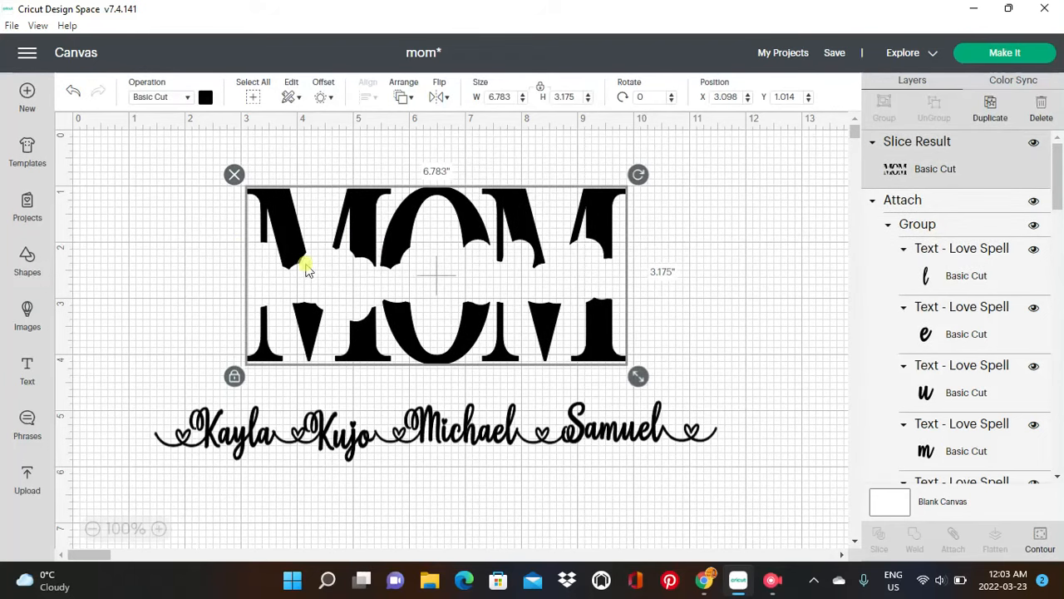
click(701, 297)
drag(473, 335, 466, 351)
click(484, 429)
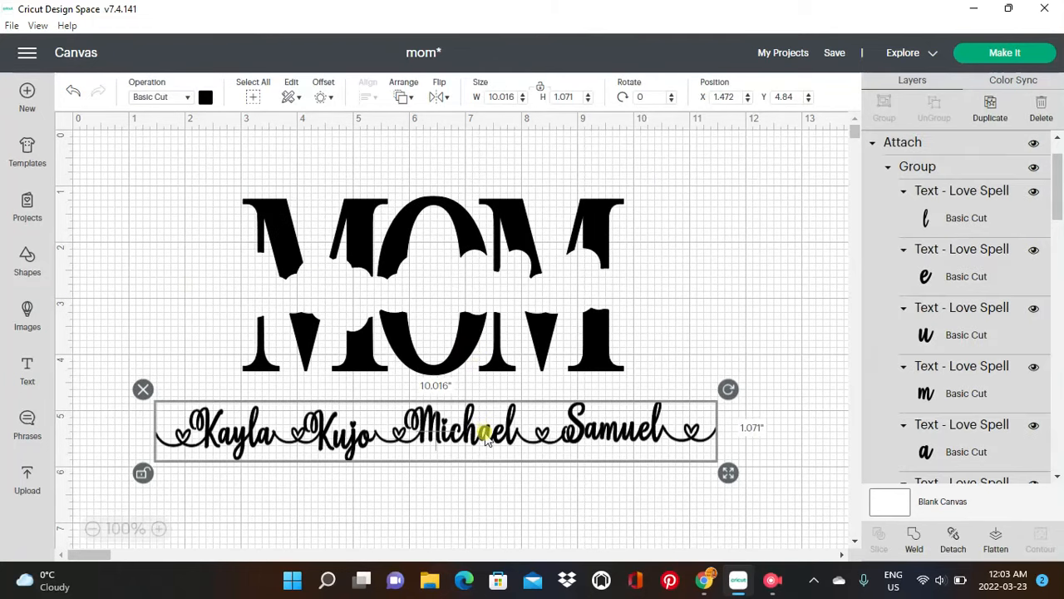
drag(487, 441, 493, 301)
click(571, 456)
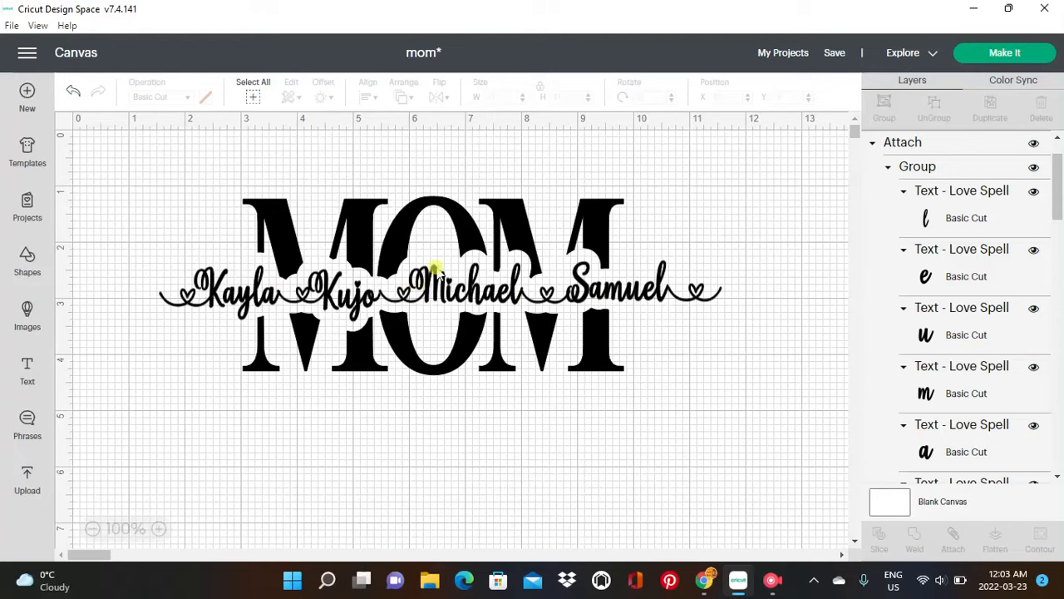
Move the names row back below MOM to about X 1.99, Y 4.66, and the cut MOM lettering to about X 3.08, Y 0.86.
drag(463, 374, 454, 282)
click(234, 290)
drag(233, 291, 256, 419)
click(372, 341)
drag(371, 341, 363, 337)
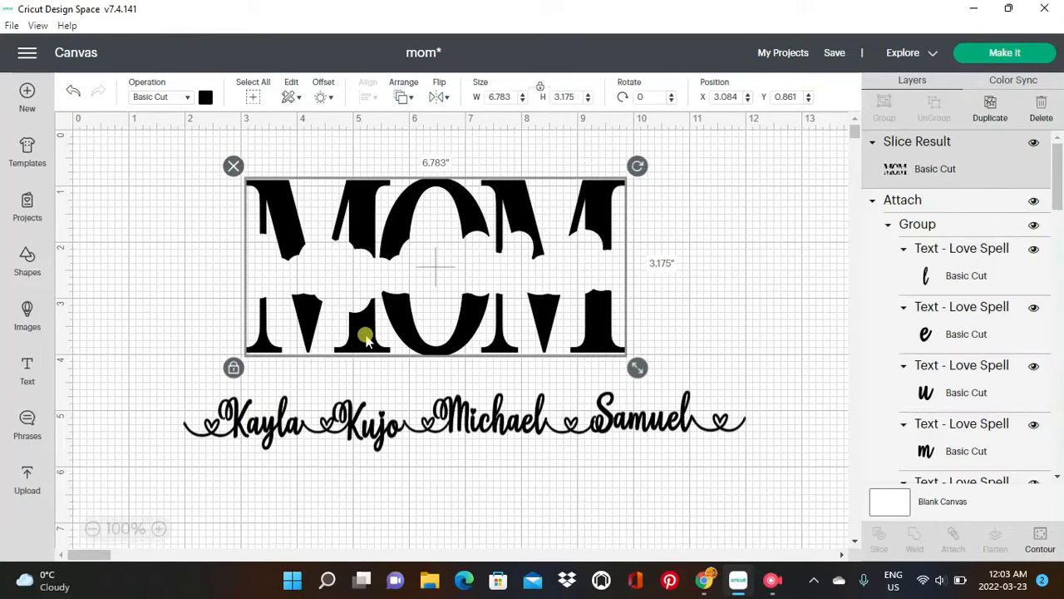
Add a 0.222 in rounded, welded offset around the names row.
click(423, 424)
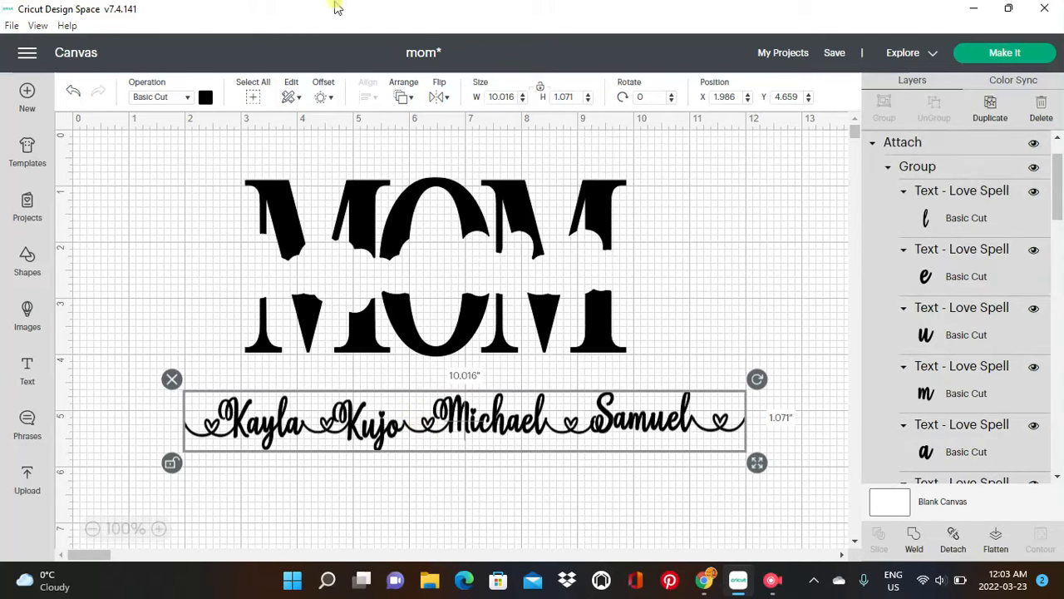
click(323, 98)
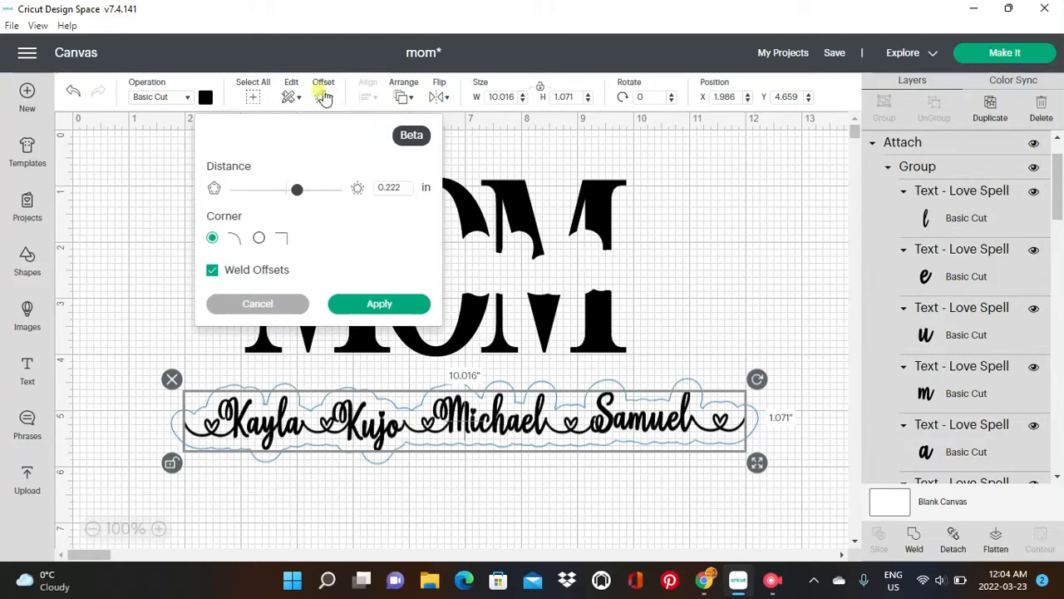
click(394, 304)
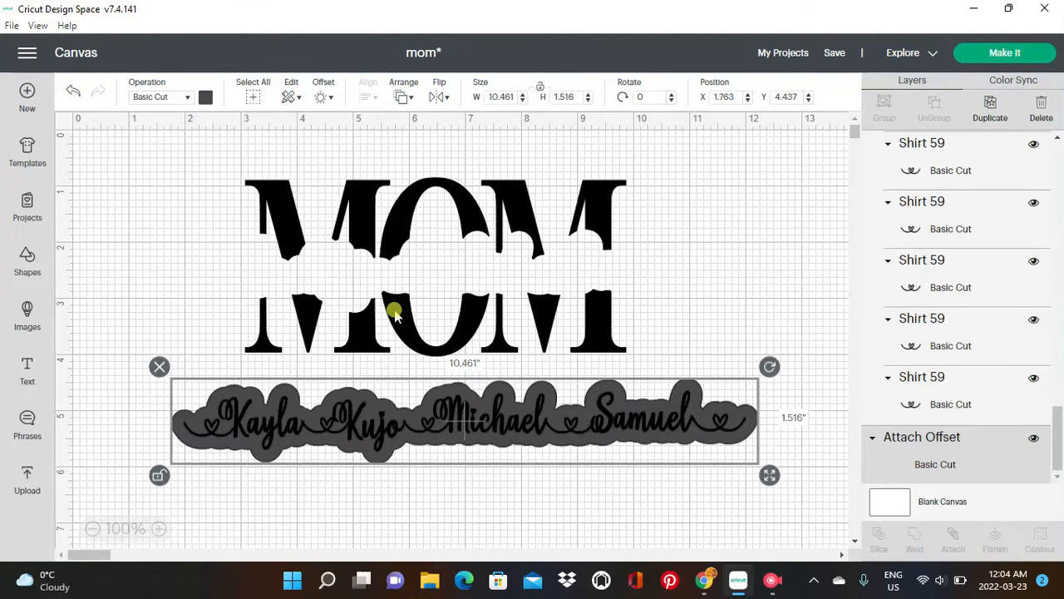
click(477, 475)
click(453, 436)
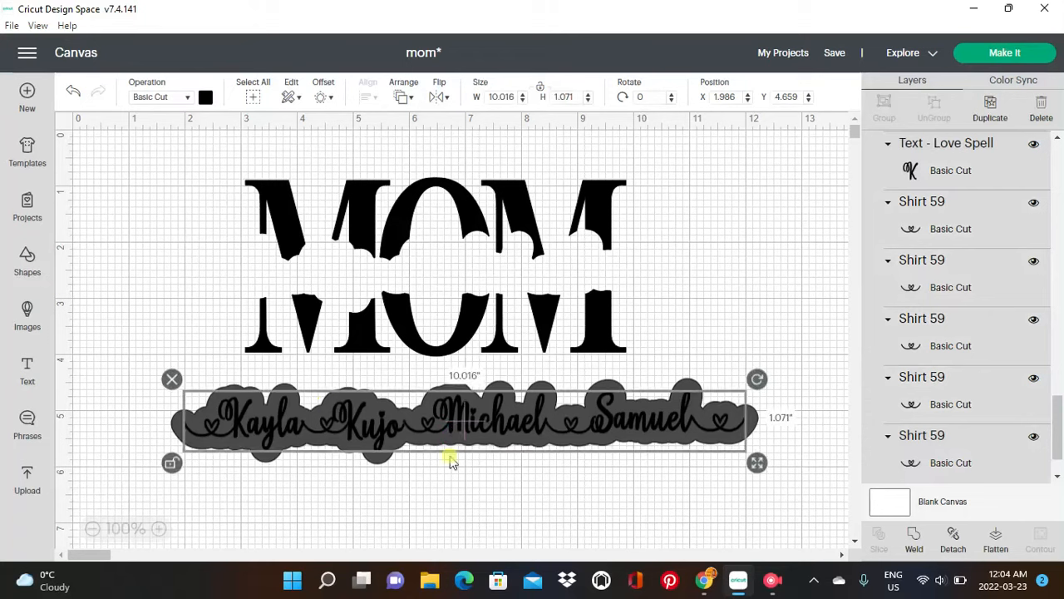
Try attaching the names row to its offset shape, and undo the attachment.
click(689, 504)
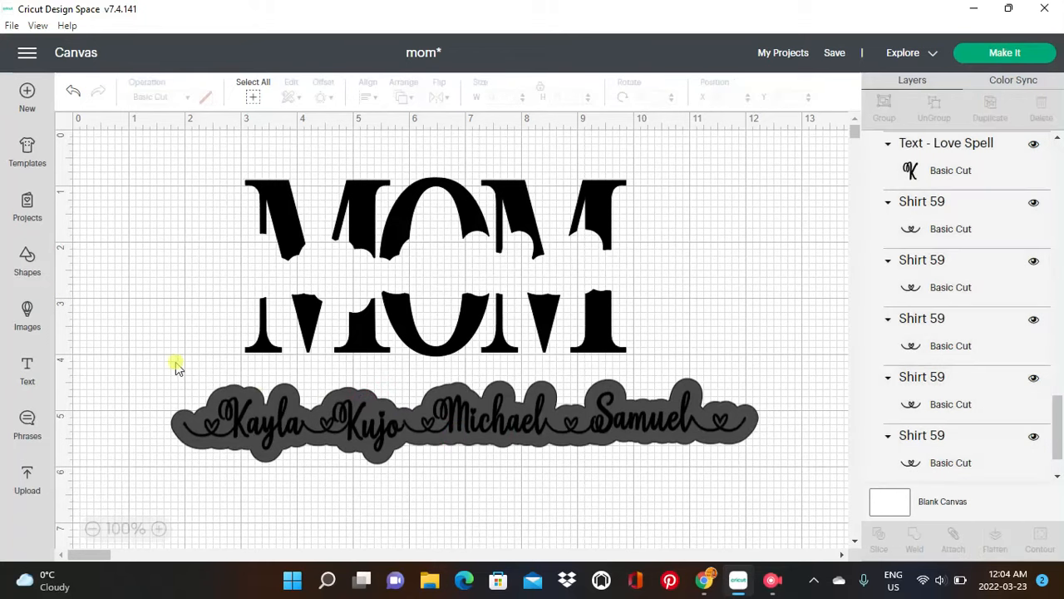
drag(189, 366, 794, 481)
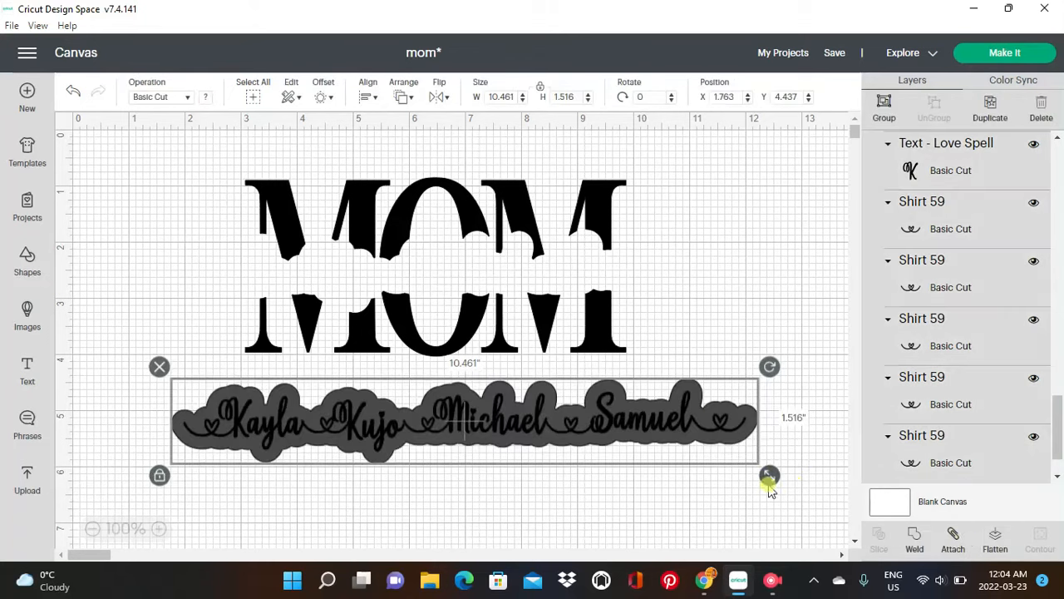
click(960, 542)
click(618, 502)
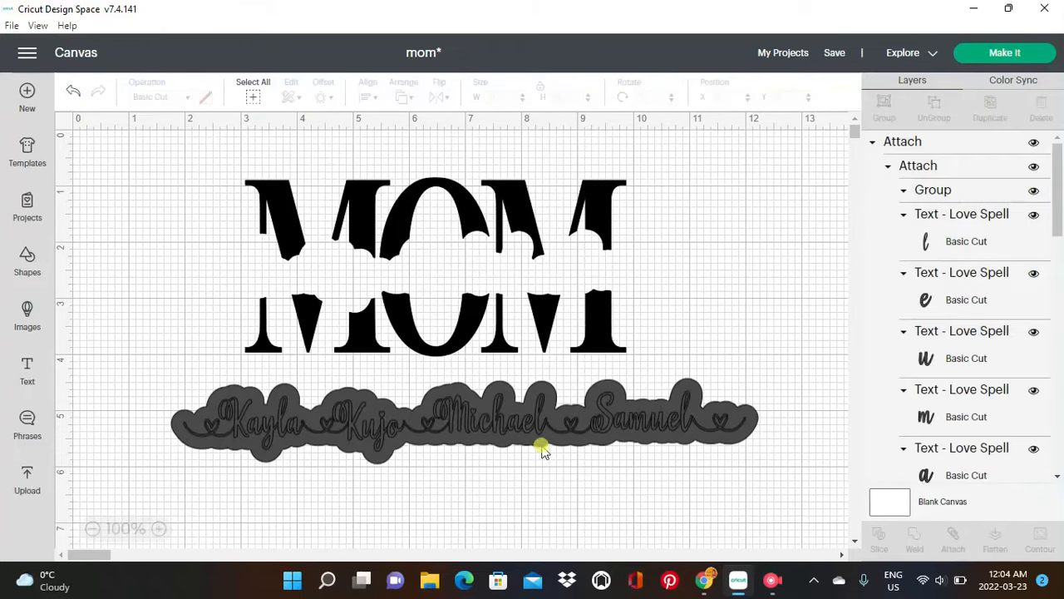
click(72, 92)
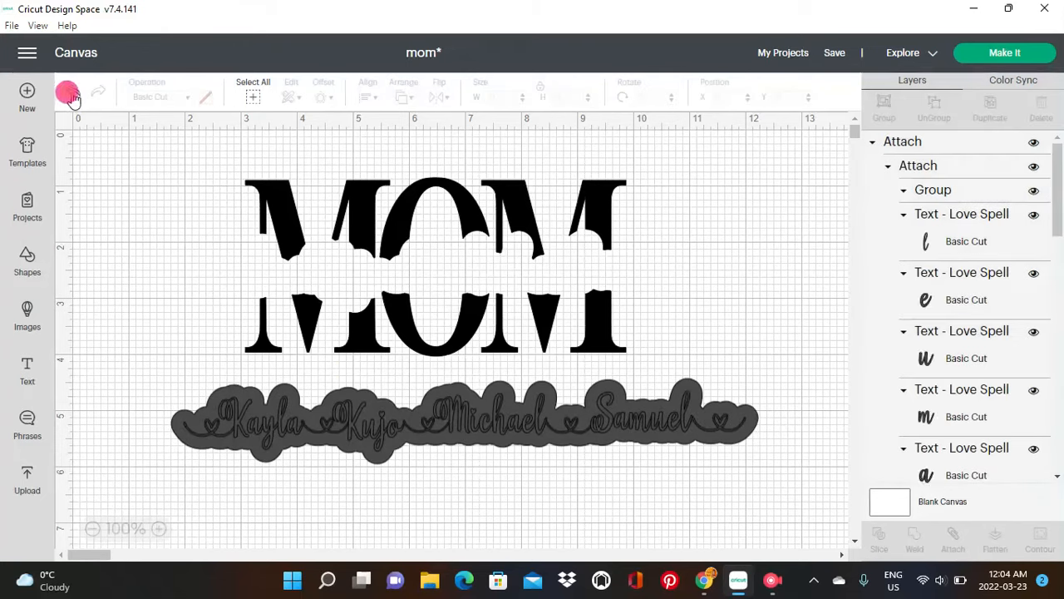
Move the offset shape across MOM to about X 1.37, Y 1.74, and place the names row on it at about X 1.60, Y 2.01.
click(407, 431)
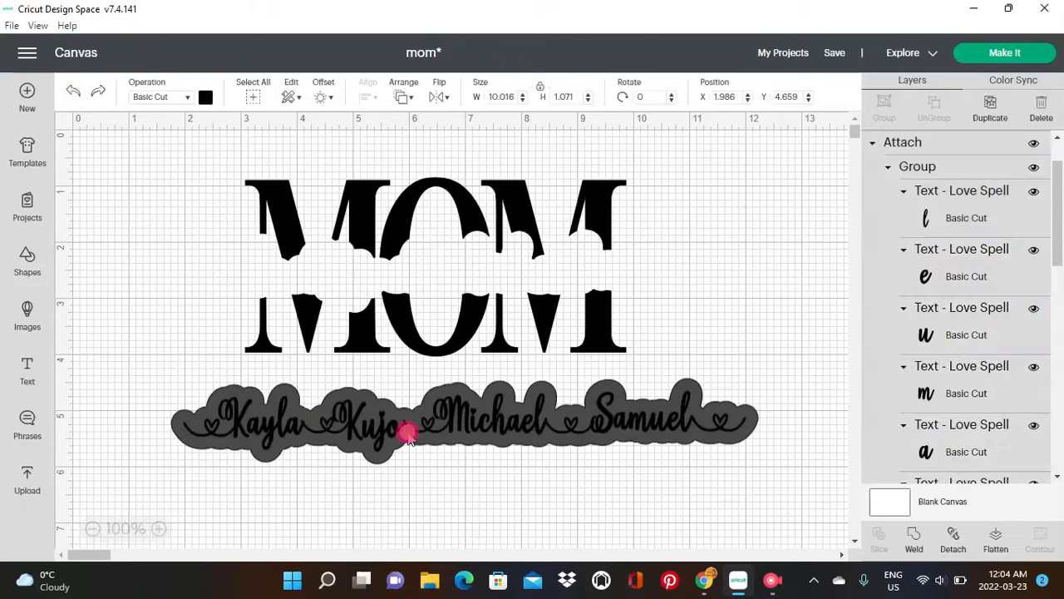
drag(403, 425, 399, 471)
drag(391, 424, 378, 274)
click(440, 464)
drag(472, 478, 454, 282)
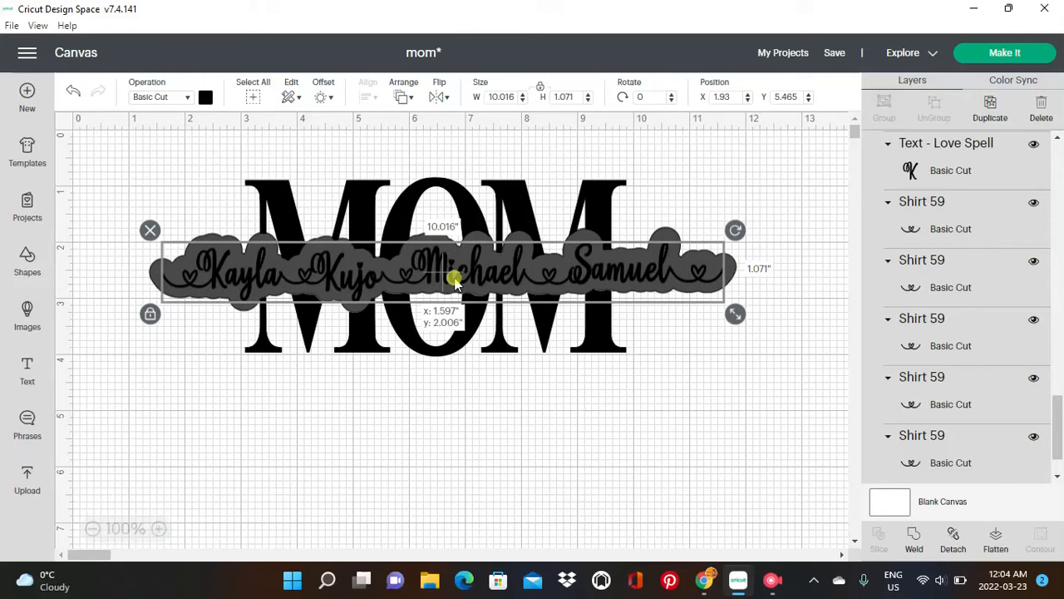
drag(454, 283, 454, 283)
click(528, 435)
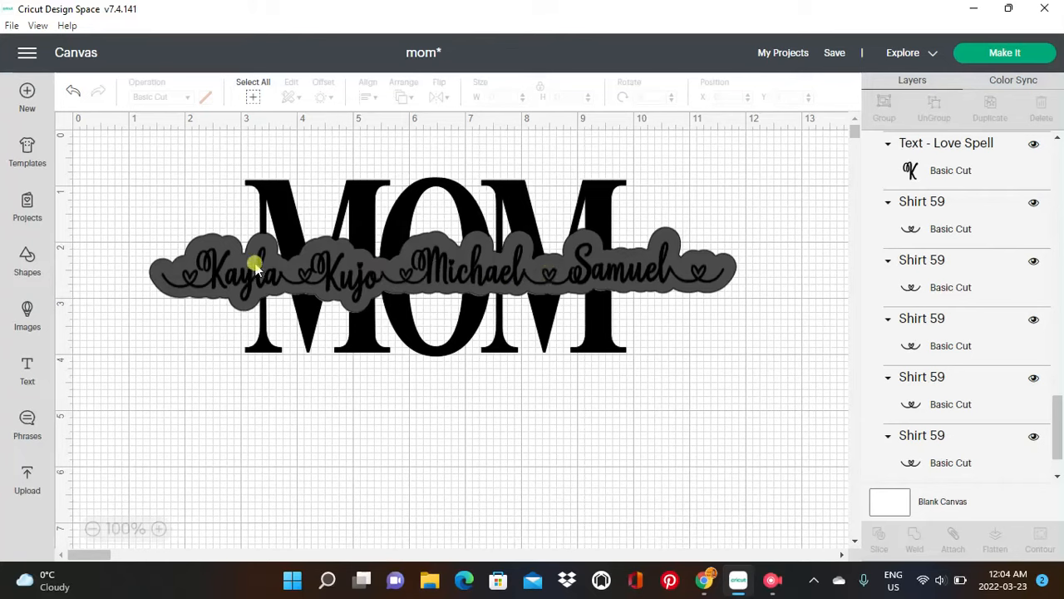
Color the offset shape behind the names dark green.
click(295, 278)
click(164, 269)
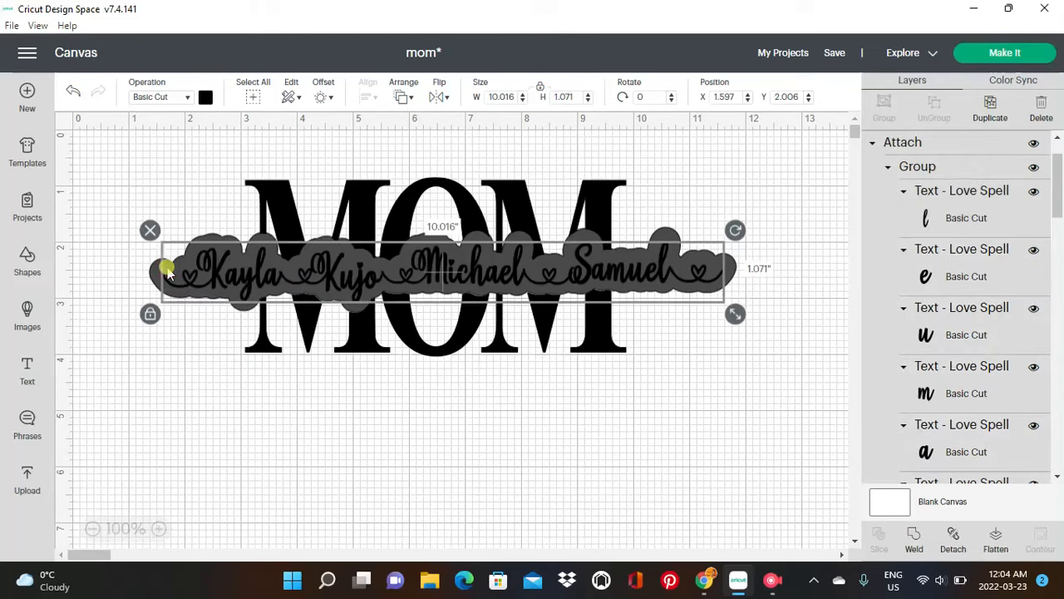
click(154, 268)
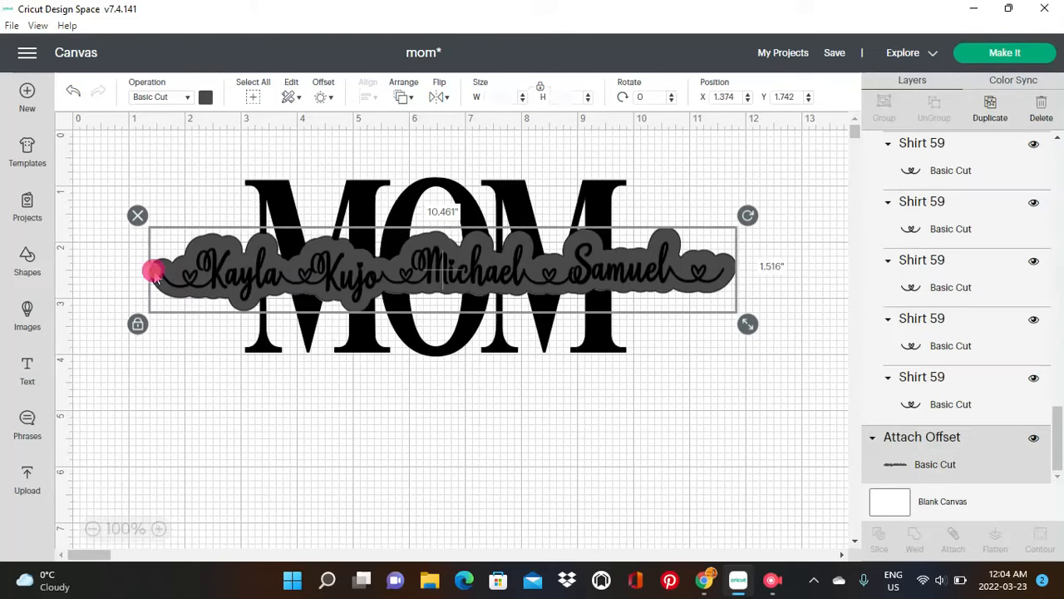
click(205, 96)
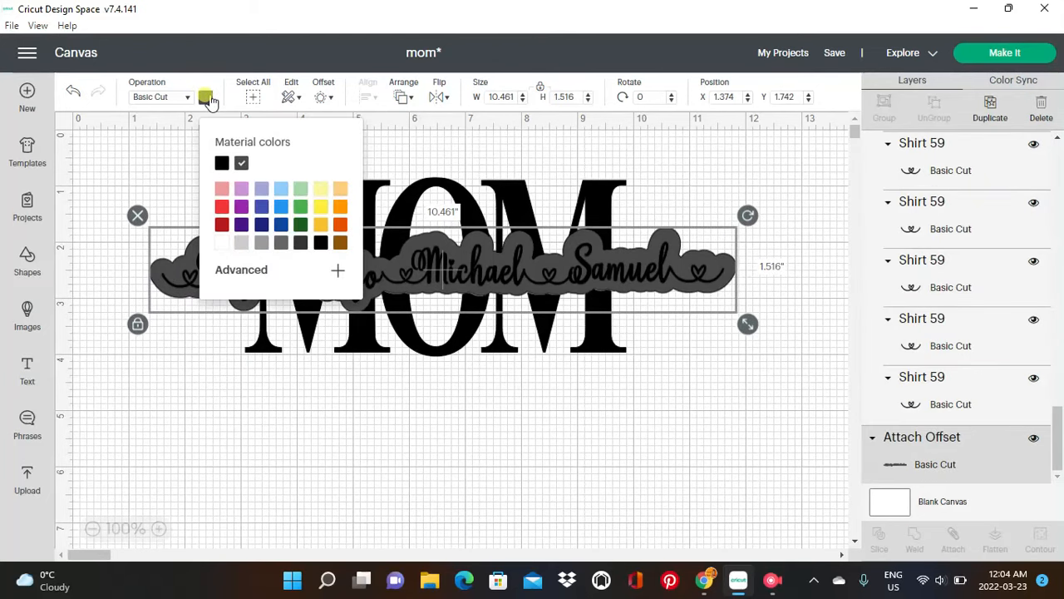
click(301, 225)
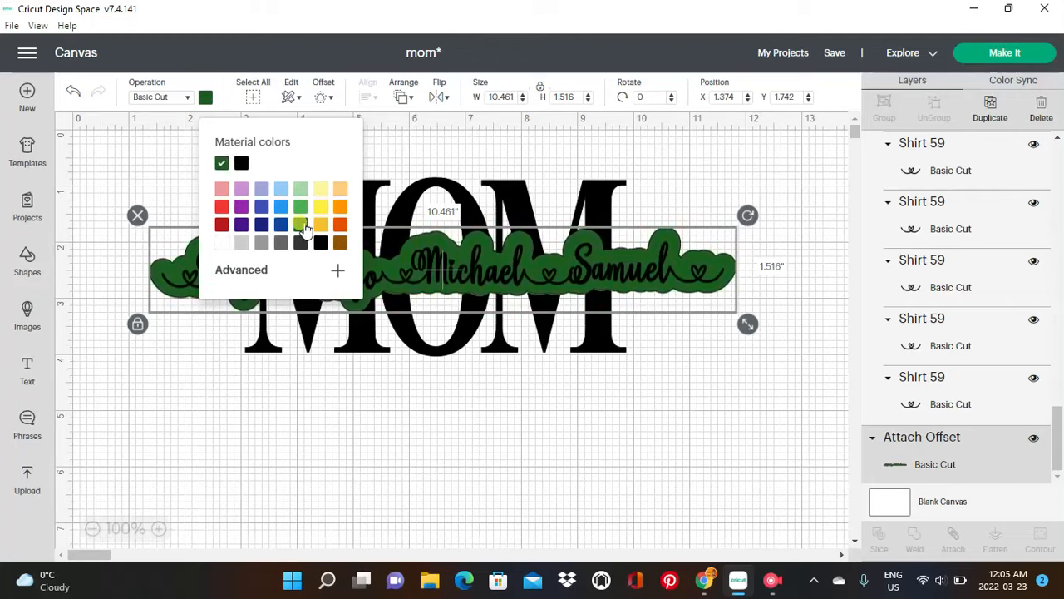
click(163, 344)
Color the names row amber.
click(219, 273)
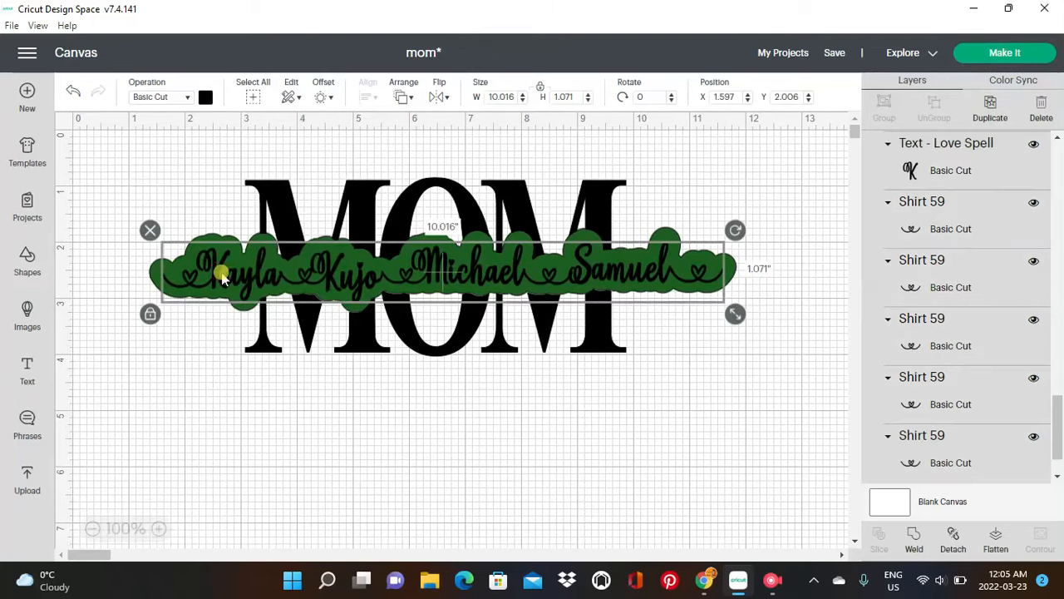
click(206, 96)
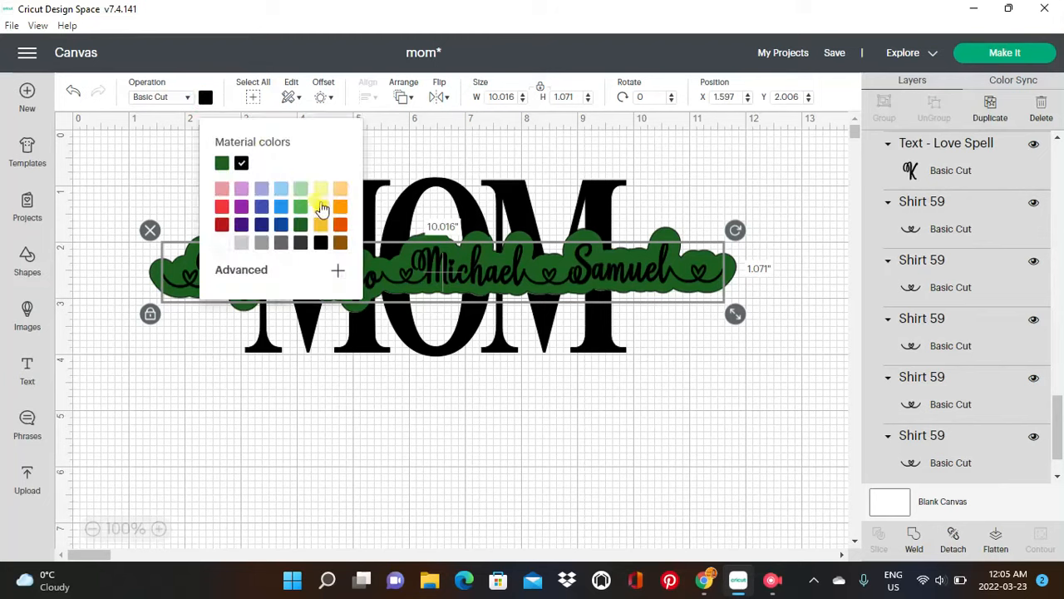
click(319, 224)
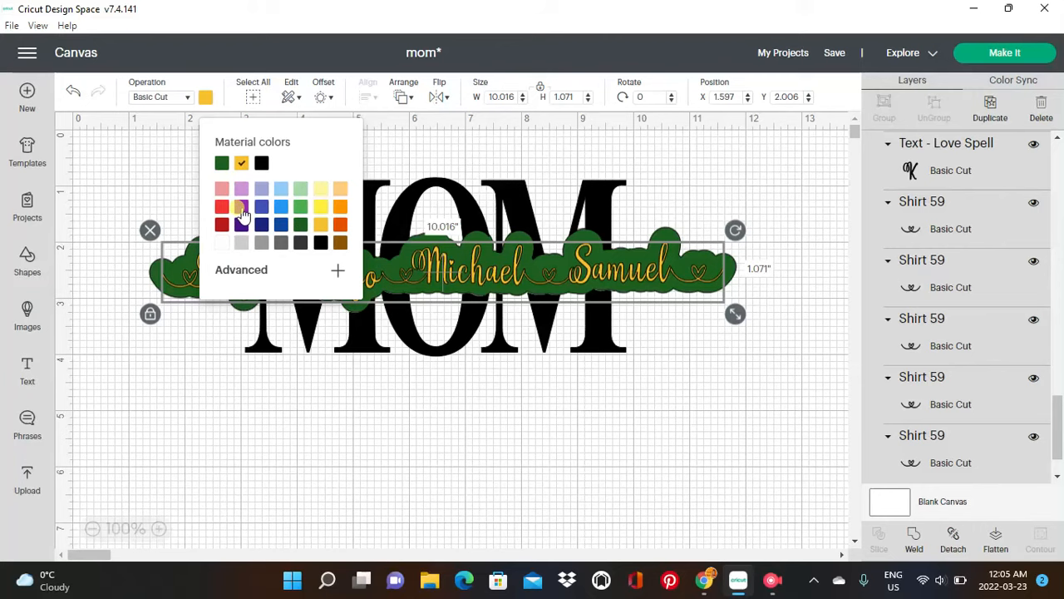
View the saved projects to check the earlier MOM design's colors, and return to the canvas.
click(785, 54)
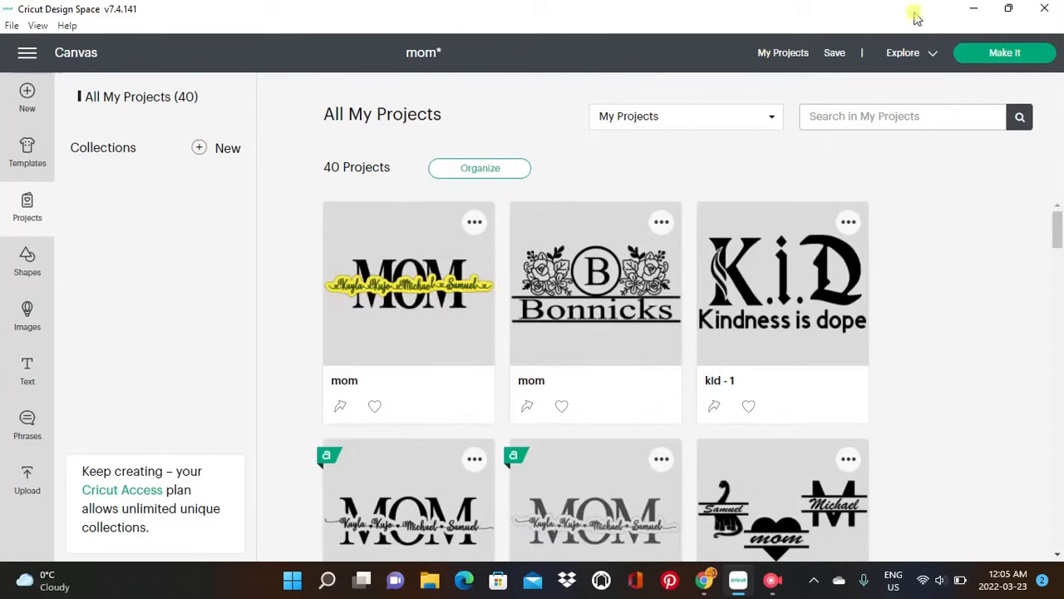
click(26, 53)
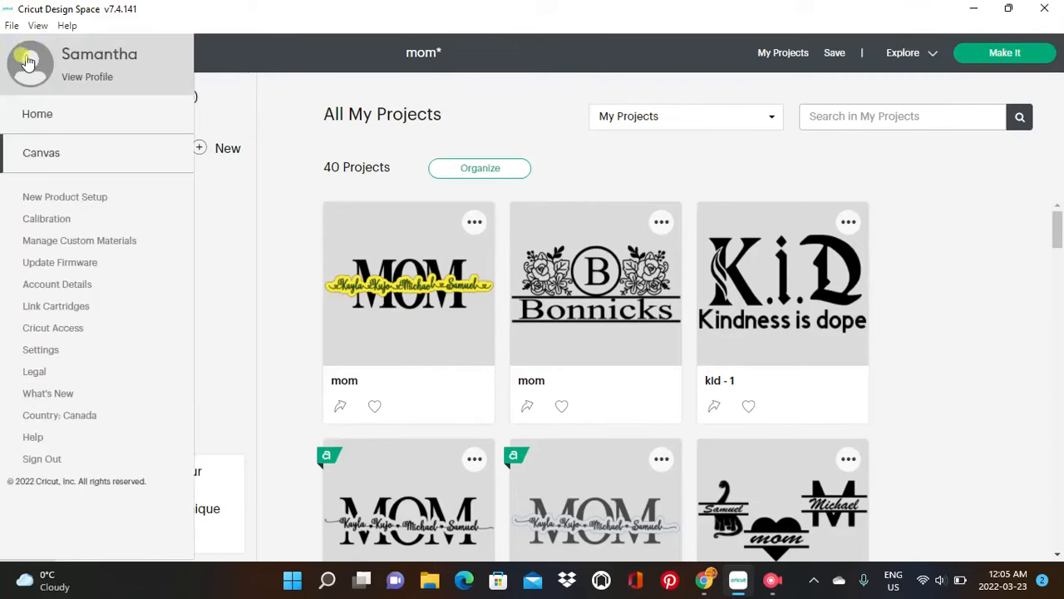
click(56, 157)
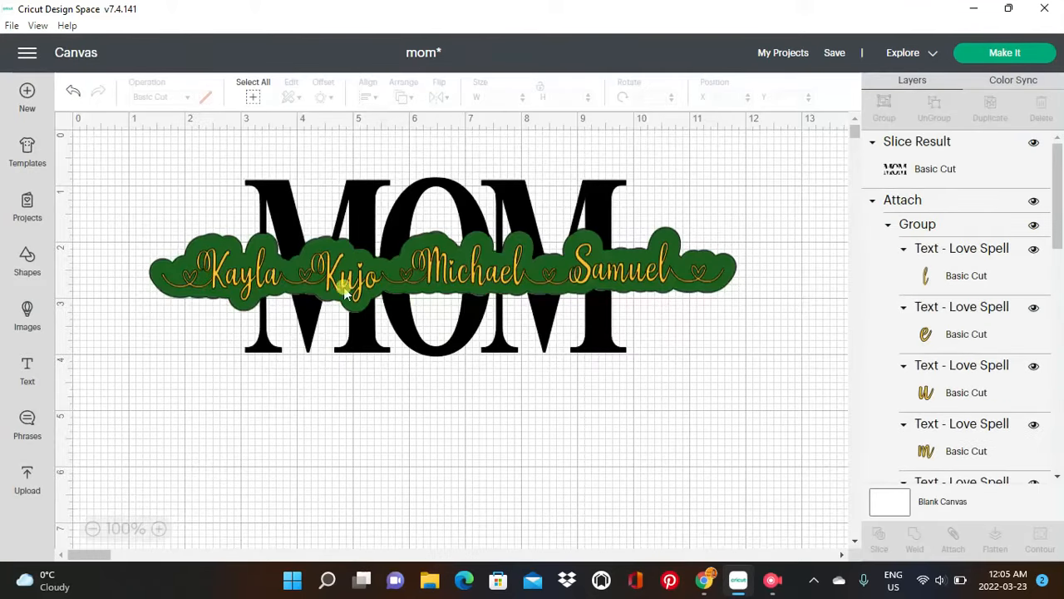
Recolor the offset shape behind the names bright yellow.
click(161, 270)
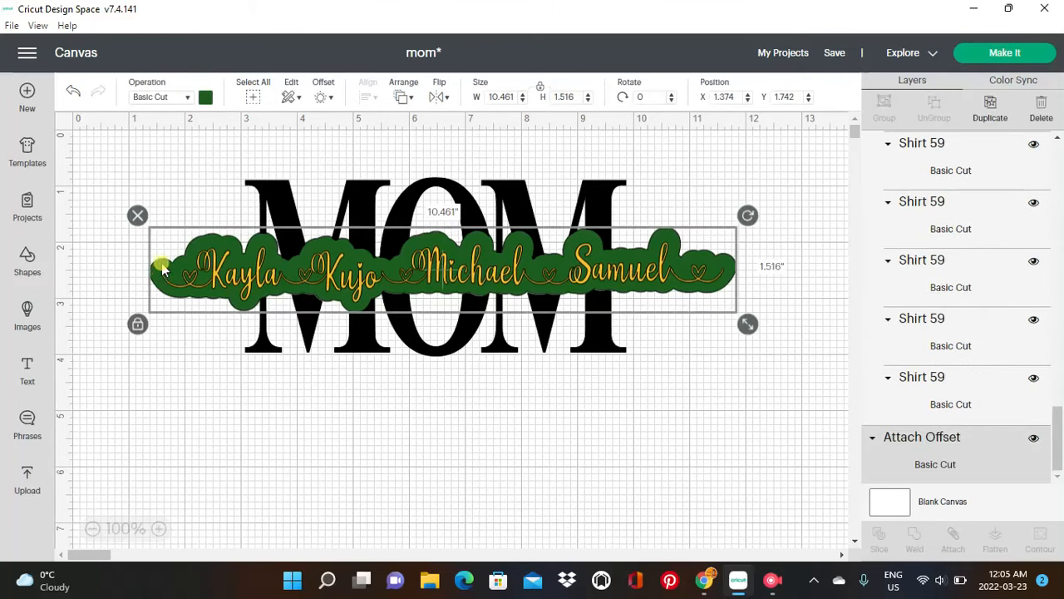
click(205, 98)
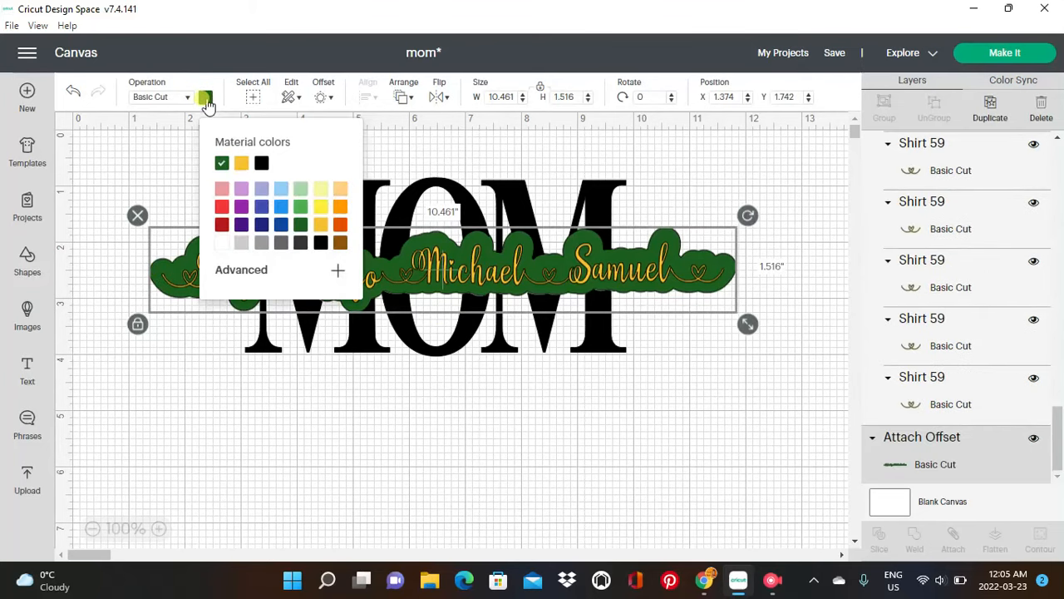
click(321, 208)
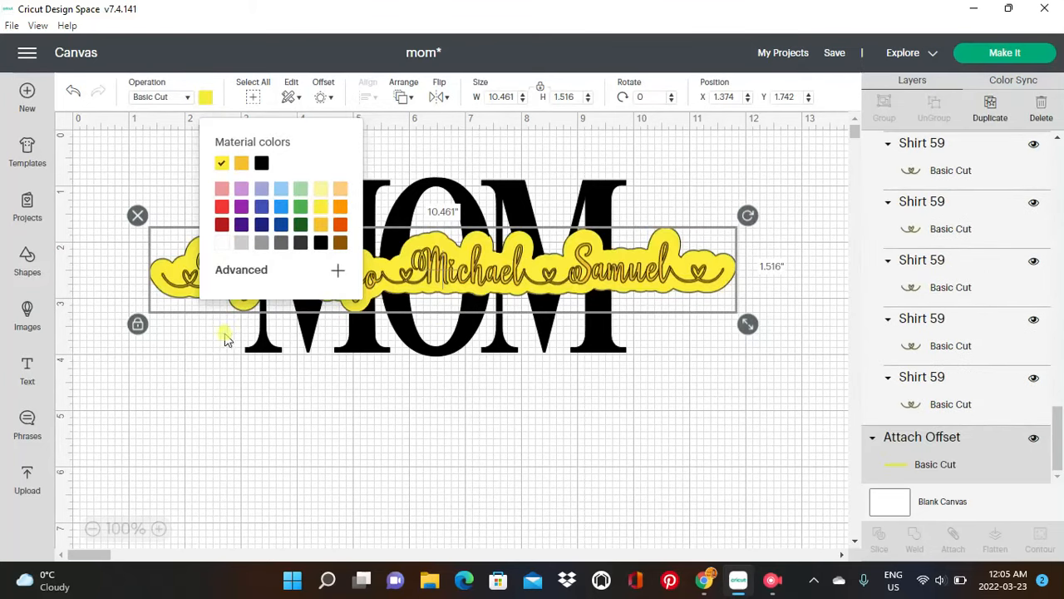
Recolor the names row dark green, trying medium green first.
click(183, 279)
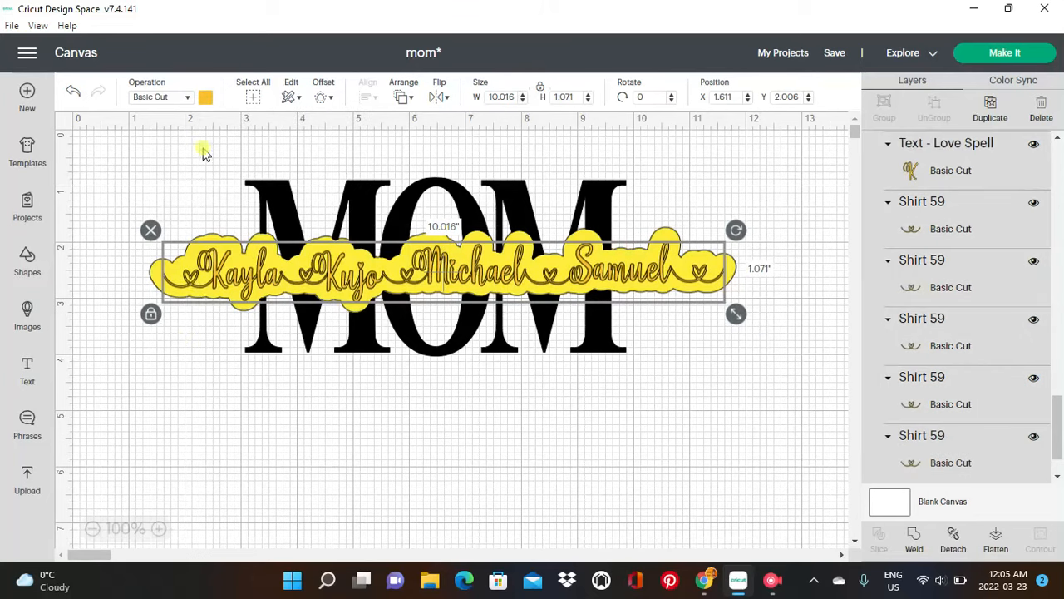
click(205, 98)
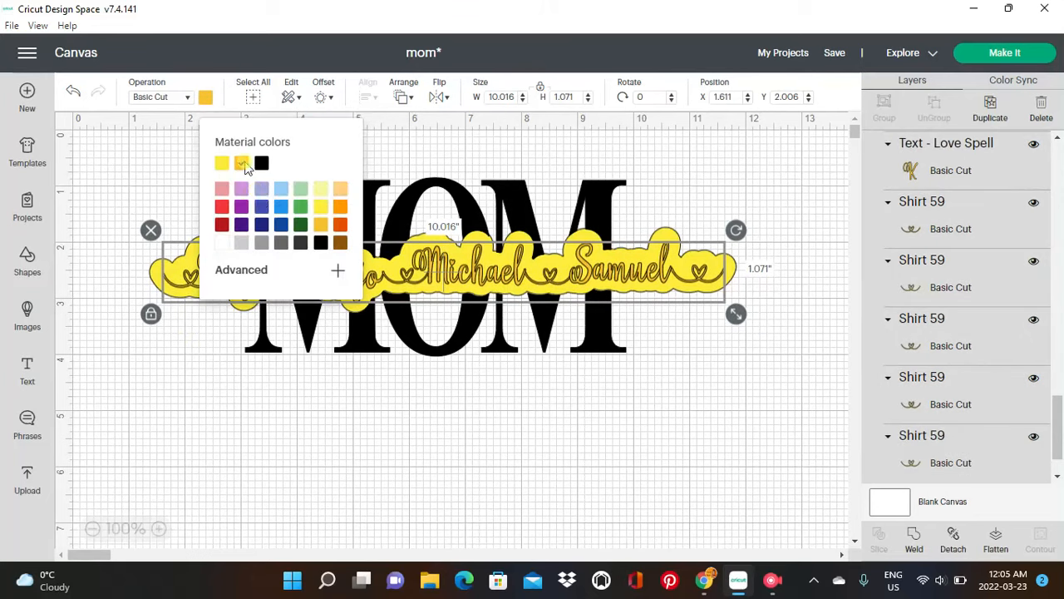
click(300, 221)
click(300, 210)
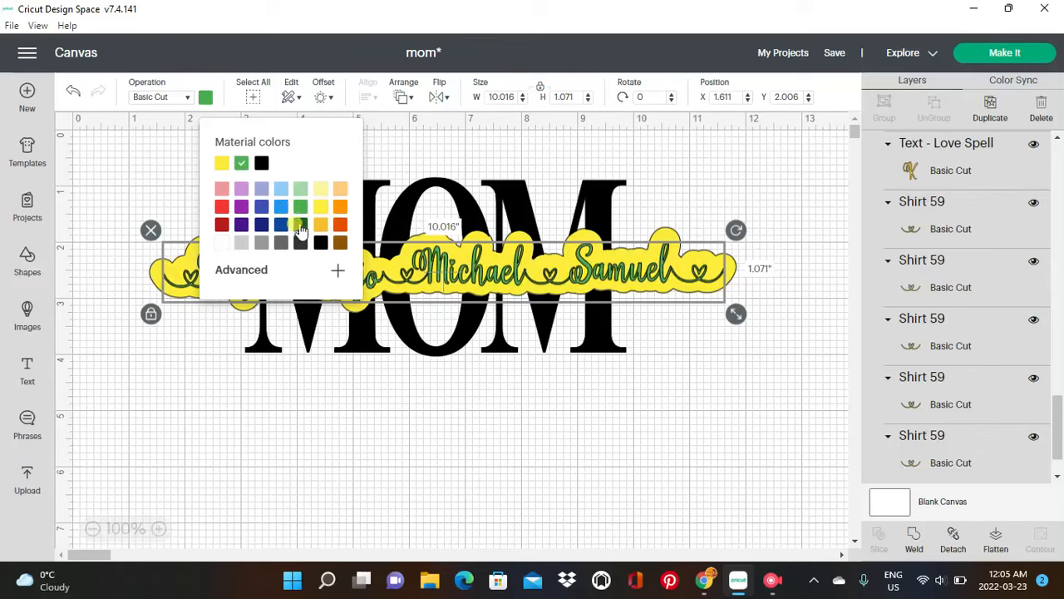
click(301, 228)
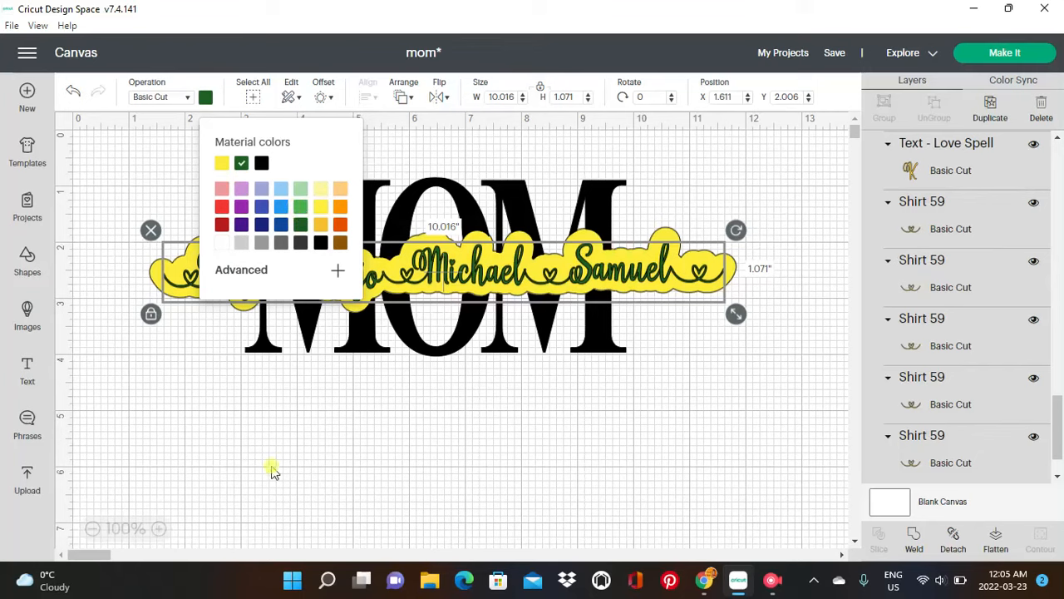
click(302, 491)
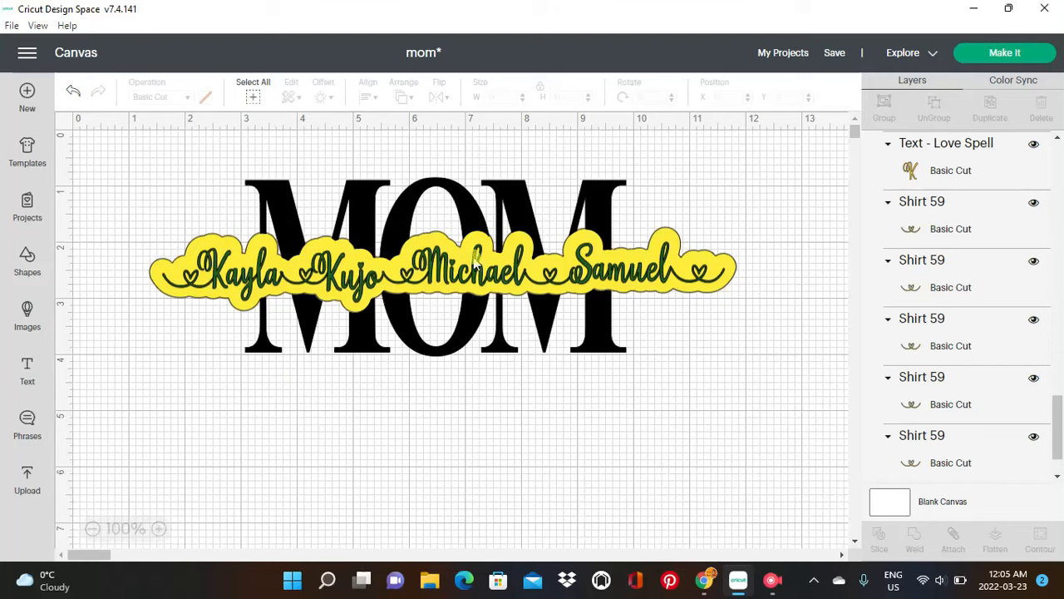
Move the yellow offset below MOM to about X 1.82, Y 5.58, and set the names row in MOM's gap at about X 1.60, Y 1.98.
click(536, 272)
click(174, 308)
drag(186, 268, 188, 400)
drag(207, 292, 213, 512)
drag(258, 392, 258, 283)
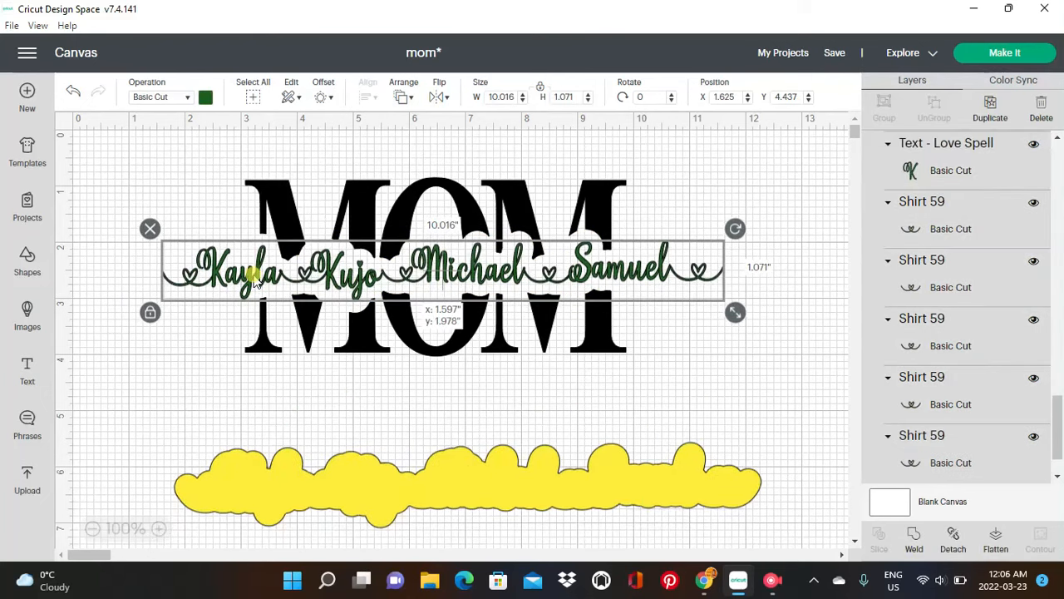
click(703, 387)
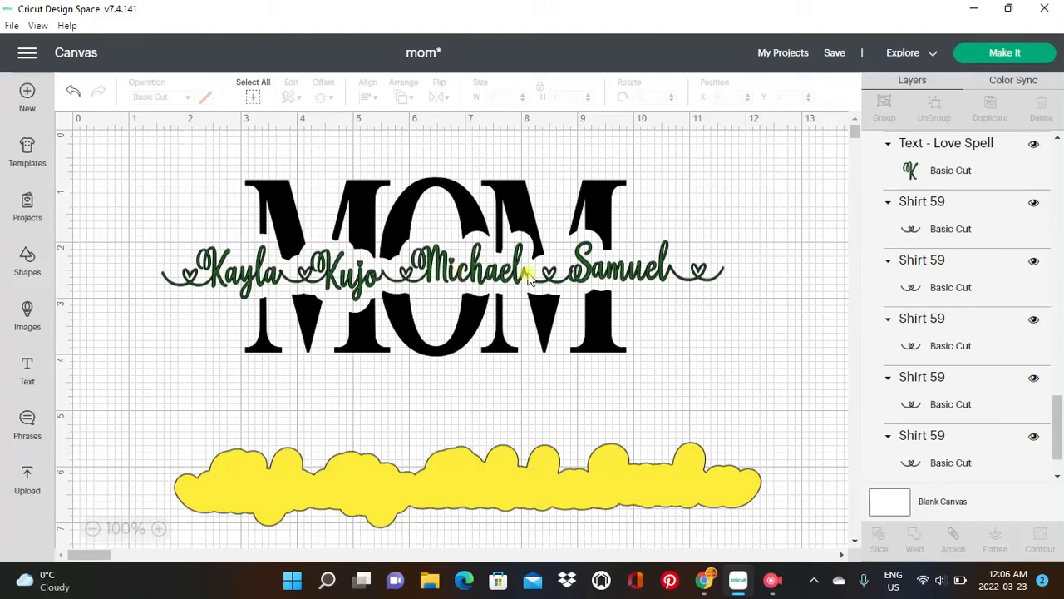
Shift the MOM lettering to about X 3.25, Y 0.71, and move the names row below it to about X 1.58, Y 4.27.
drag(519, 279, 522, 279)
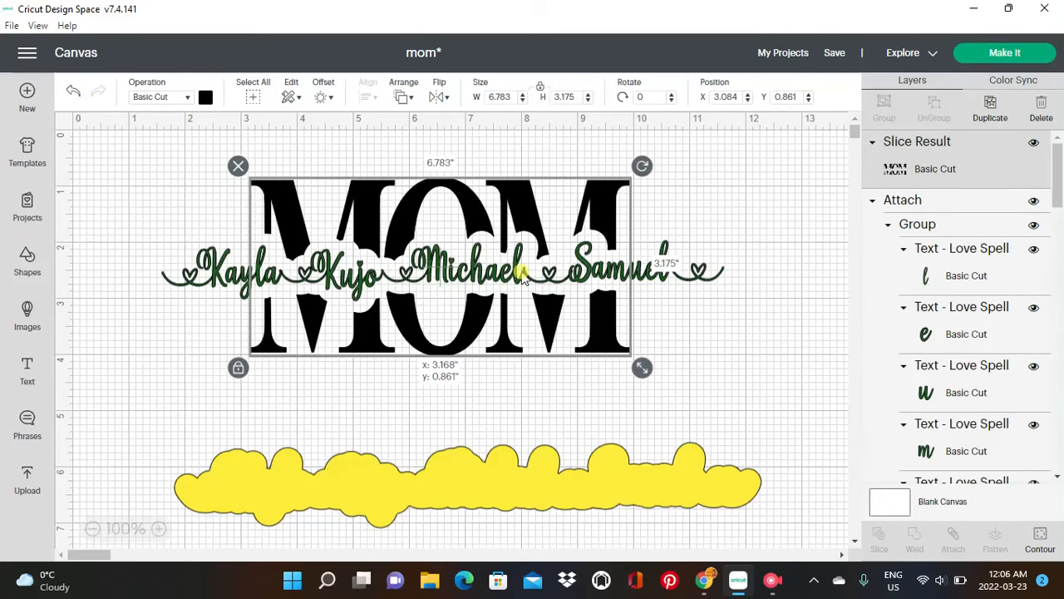
drag(522, 279, 523, 279)
click(705, 324)
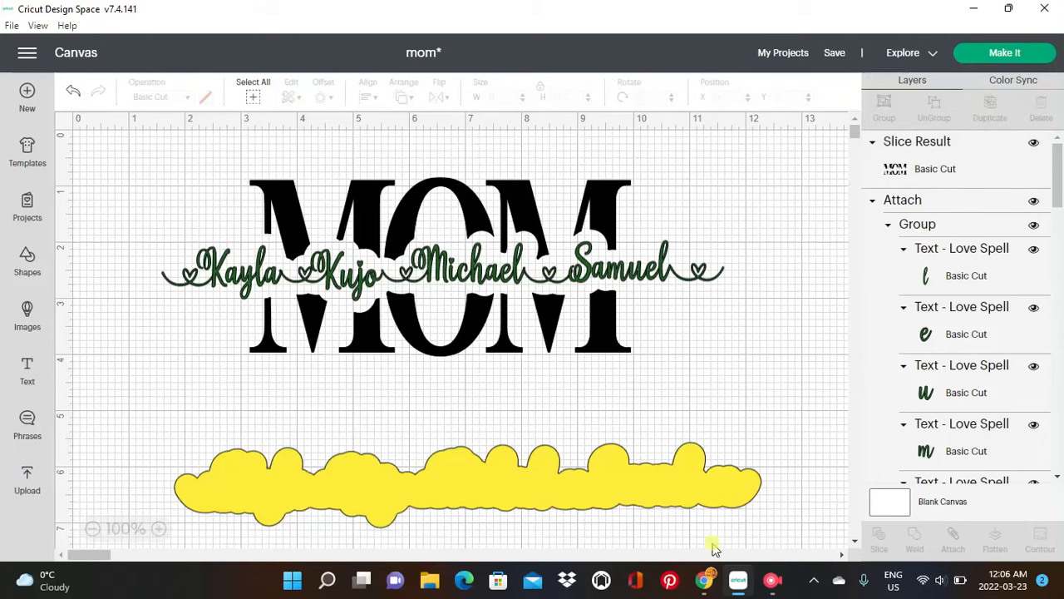
mouse_move(455, 287)
mouse_down()
mouse_move(457, 276)
mouse_move(459, 352)
mouse_move(466, 275)
mouse_up()
drag(207, 269, 232, 408)
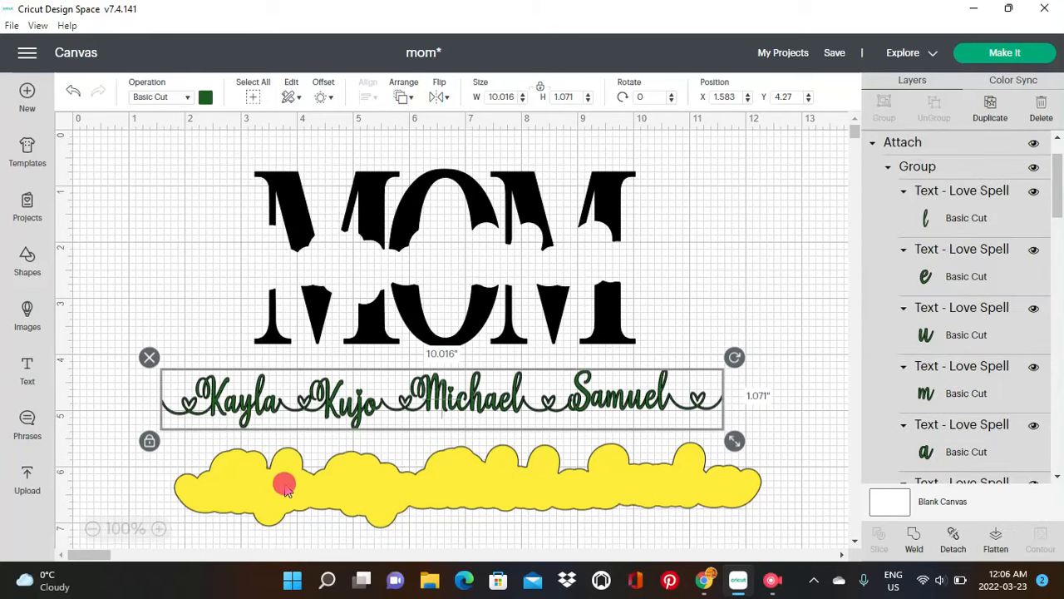
Place the yellow offset over MOM's gap at about X 1.57, Y 1.58, nudge MOM to about X 3.28, and set the names row on the offset.
drag(283, 485, 274, 267)
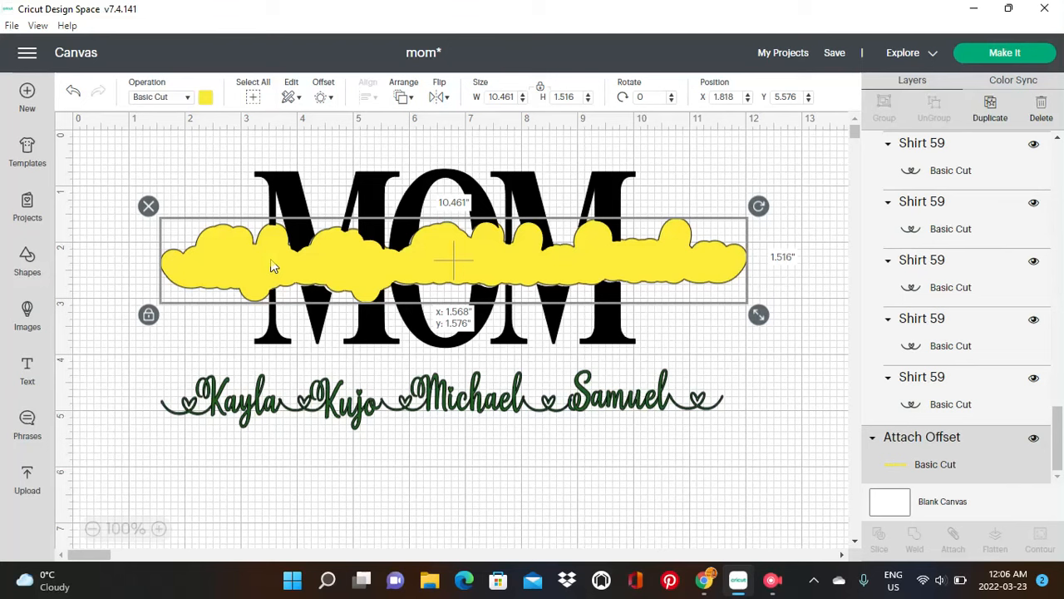
drag(274, 266, 274, 266)
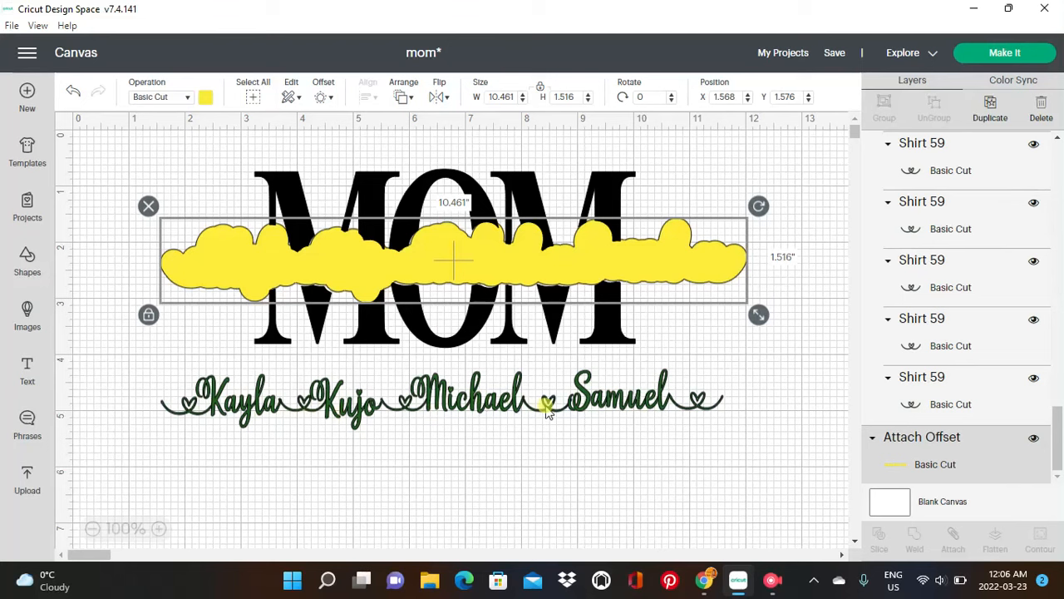
click(562, 278)
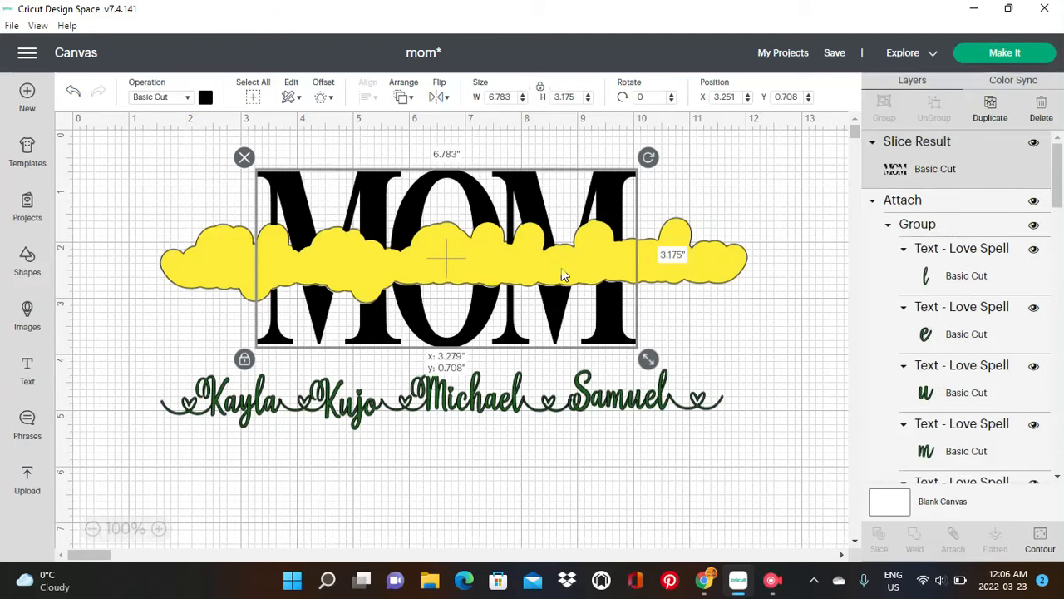
click(541, 394)
drag(488, 395, 507, 268)
click(563, 430)
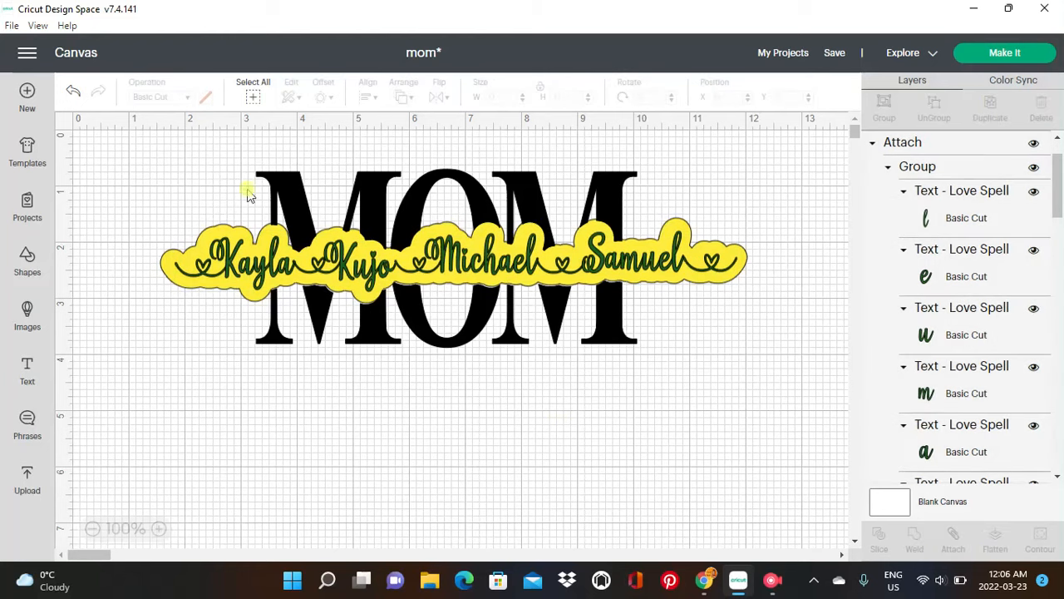